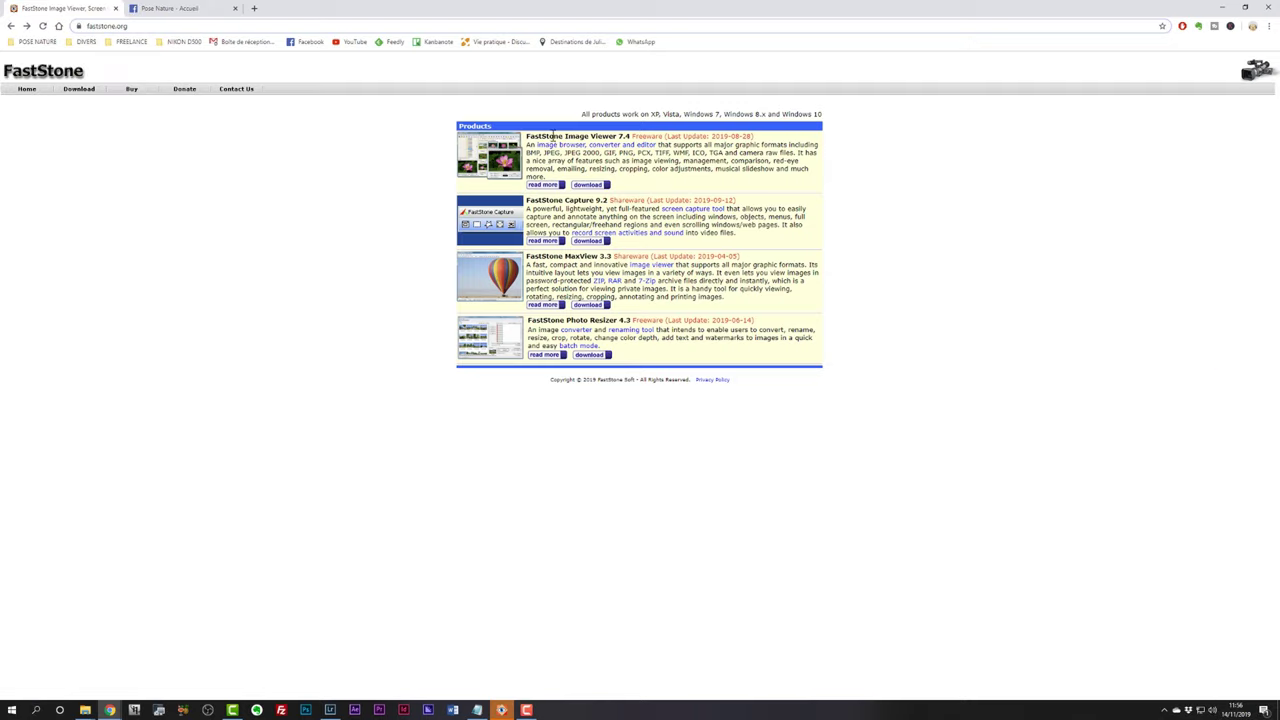
Step: Download the FastStone Image Viewer exe installer (FSViewerSetup) from its download page
{"action": "left_click", "coordinate": [587, 186]}
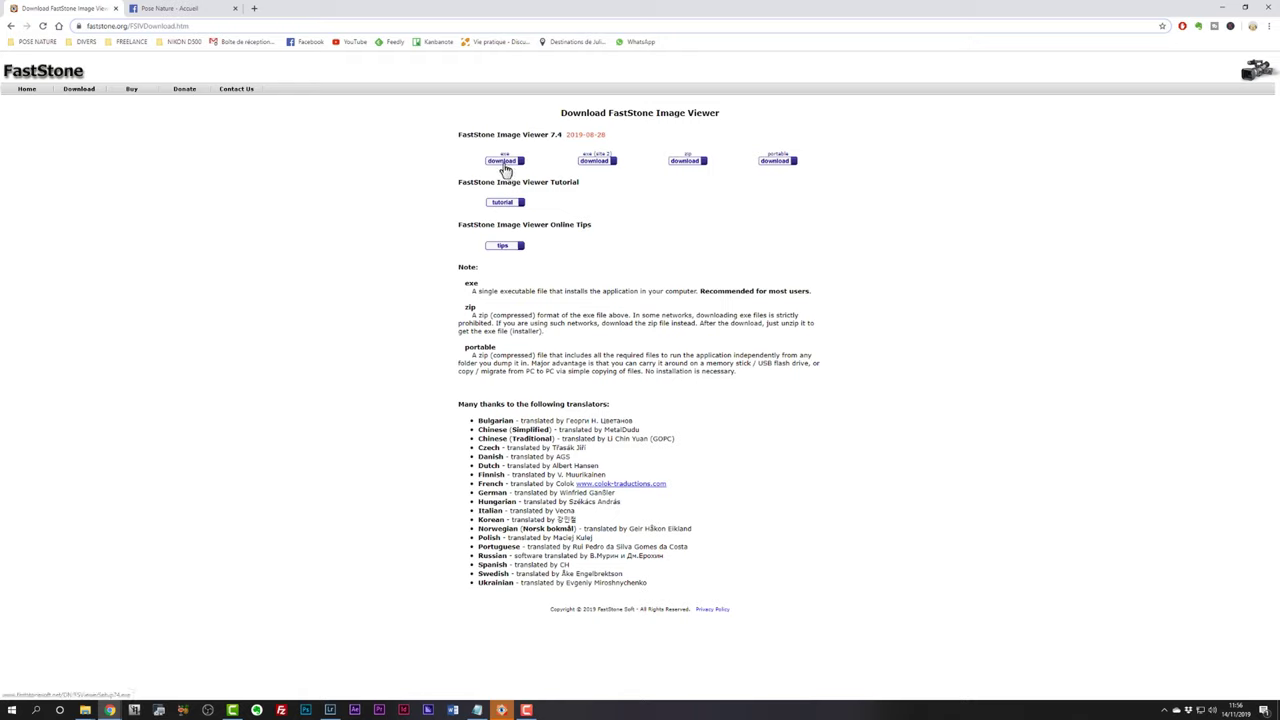
{"action": "left_click", "coordinate": [505, 164]}
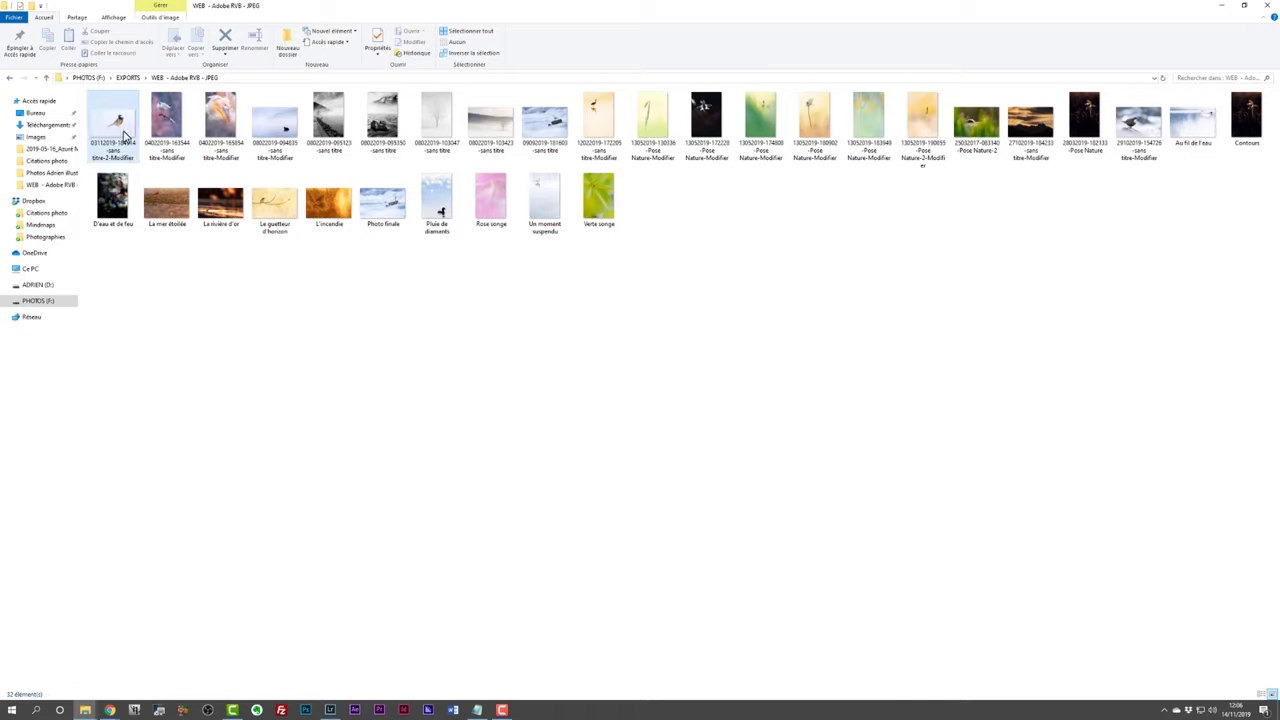
Step: Open the great tit photo in Photos and browse forward to the black-and-white lakeshore photo
{"action": "left_click", "coordinate": [121, 131]}
{"action": "double_click", "coordinate": [121, 131]}
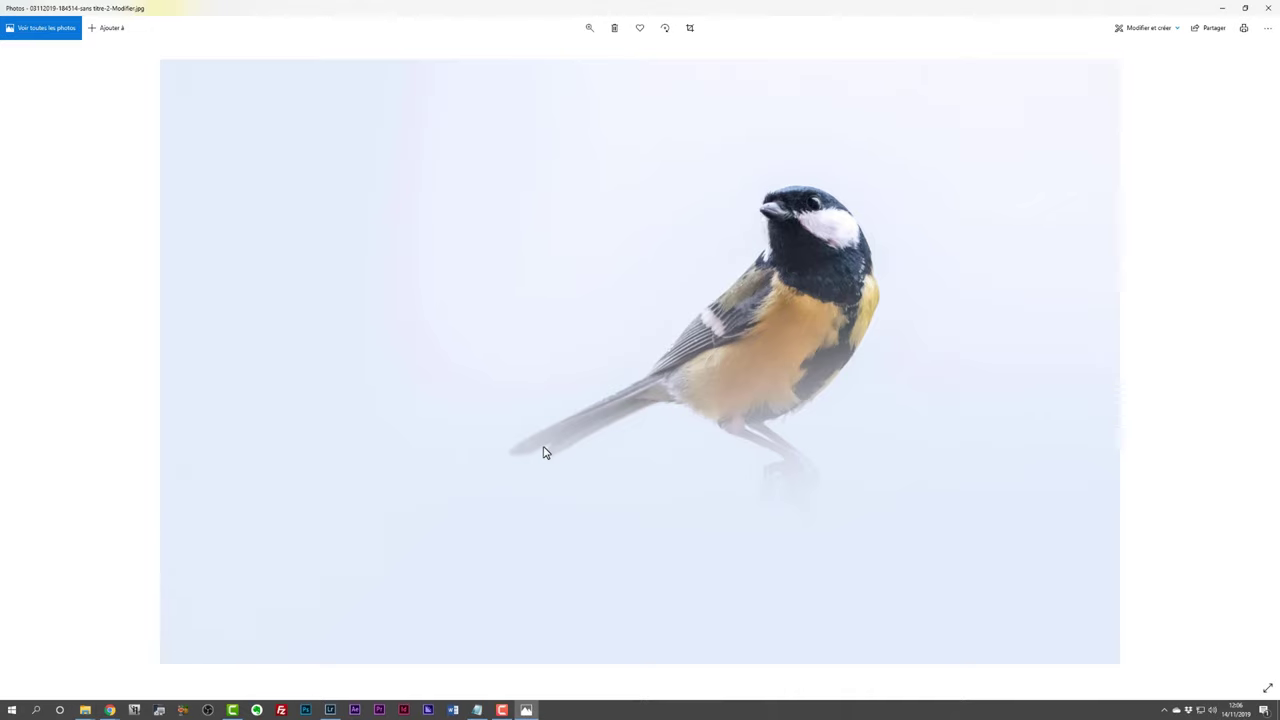
{"action": "key", "text": "Right"}
{"action": "key", "text": "Right"}
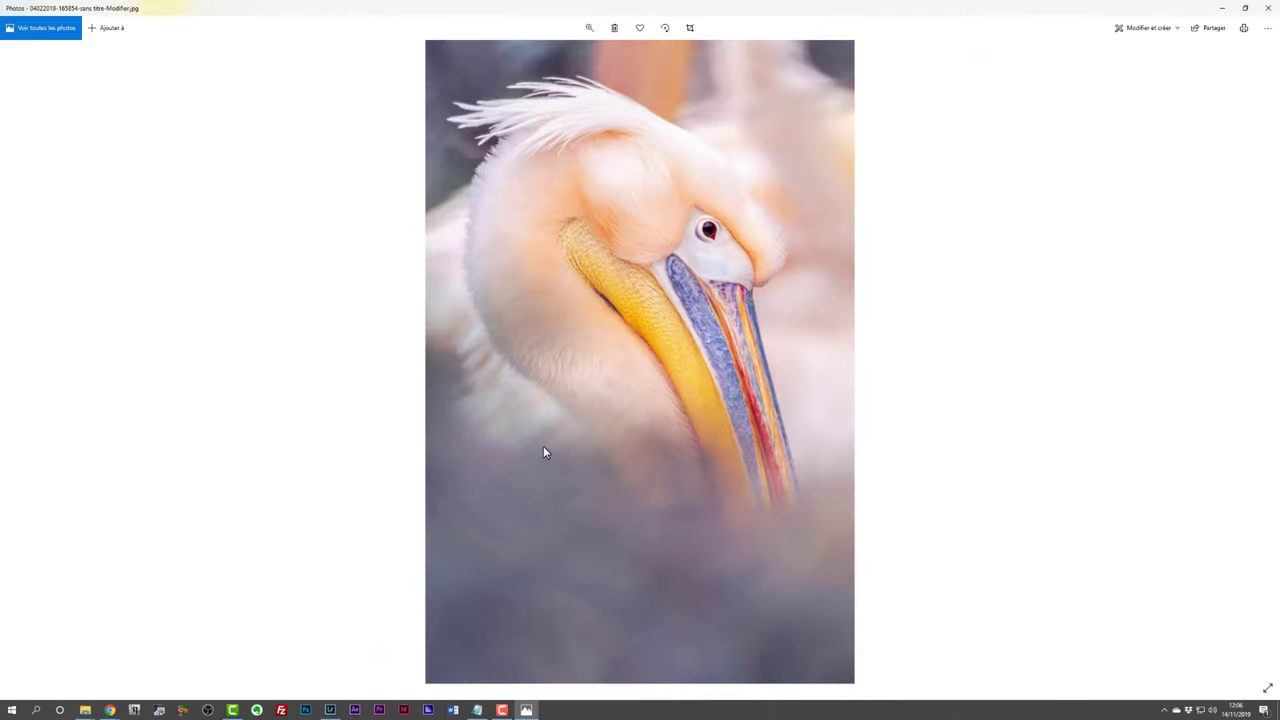
{"action": "key", "text": "Left"}
{"action": "key", "text": "Left"}
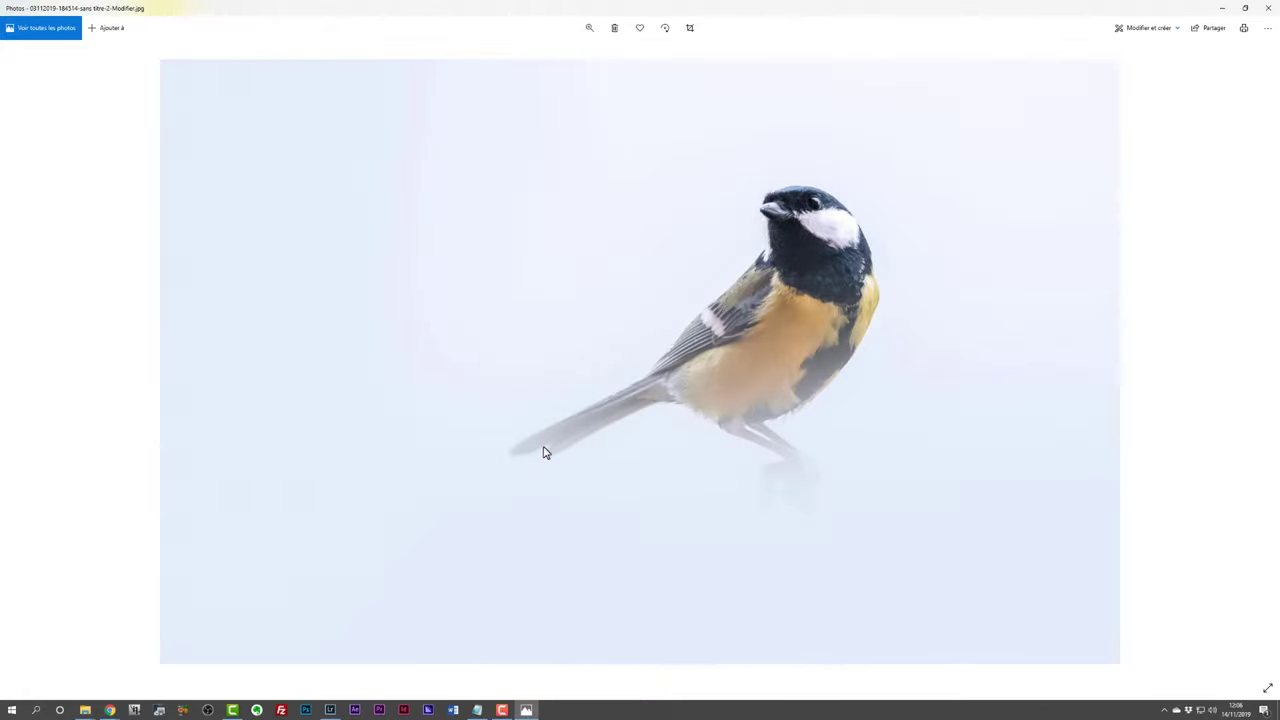
{"action": "key", "text": "Right"}
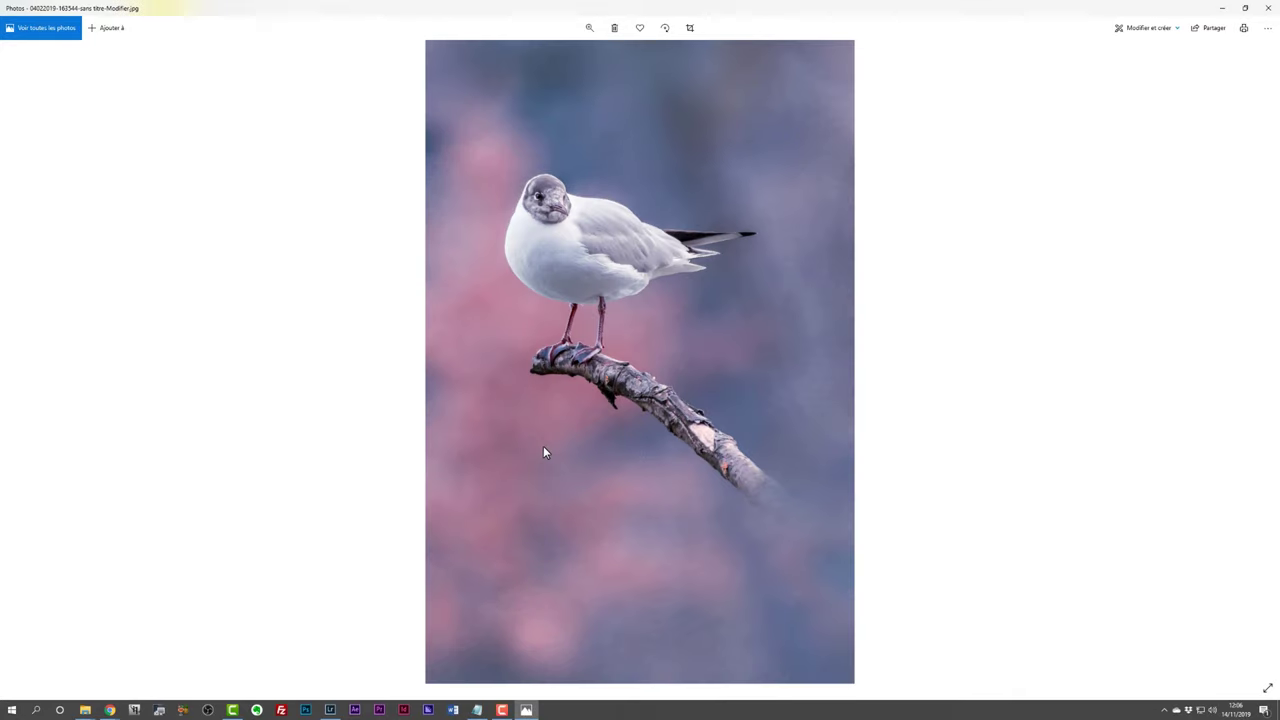
{"action": "key", "text": "Right"}
{"action": "key", "text": "Right"}
{"action": "key", "text": "Right"}
{"action": "key", "text": "Right"}
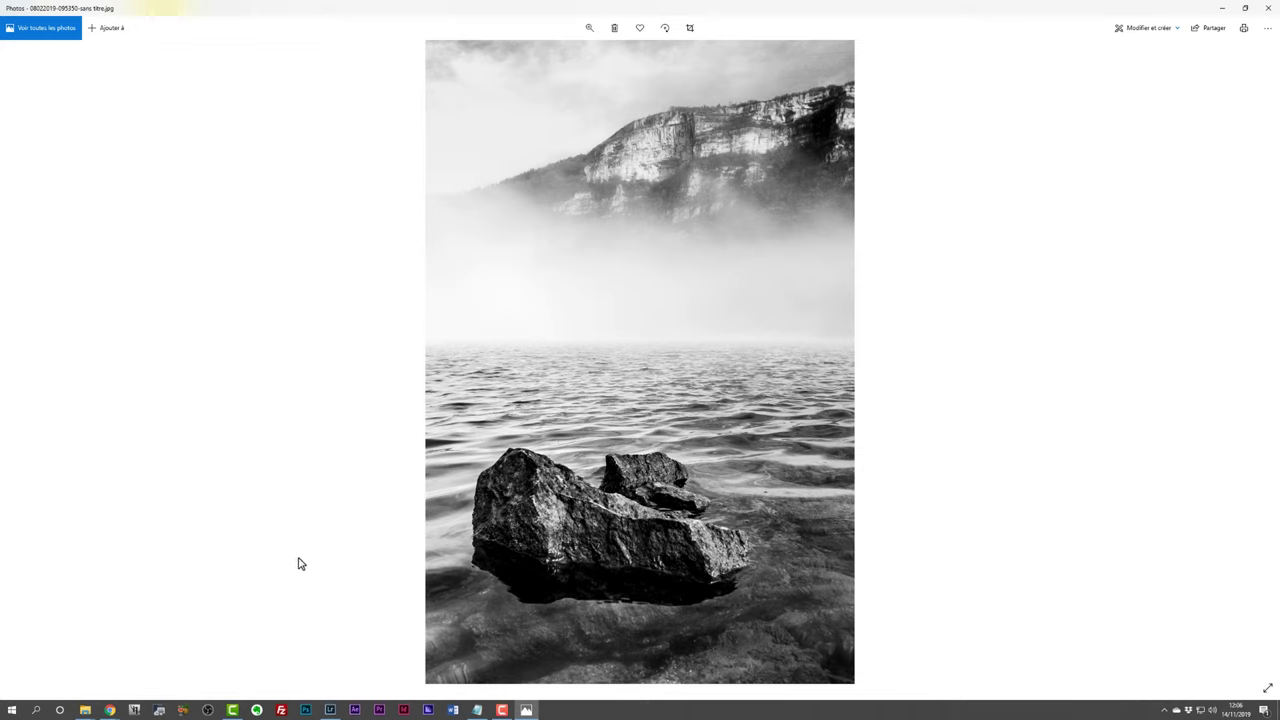
{"action": "mouse_move", "coordinate": [85, 710]}
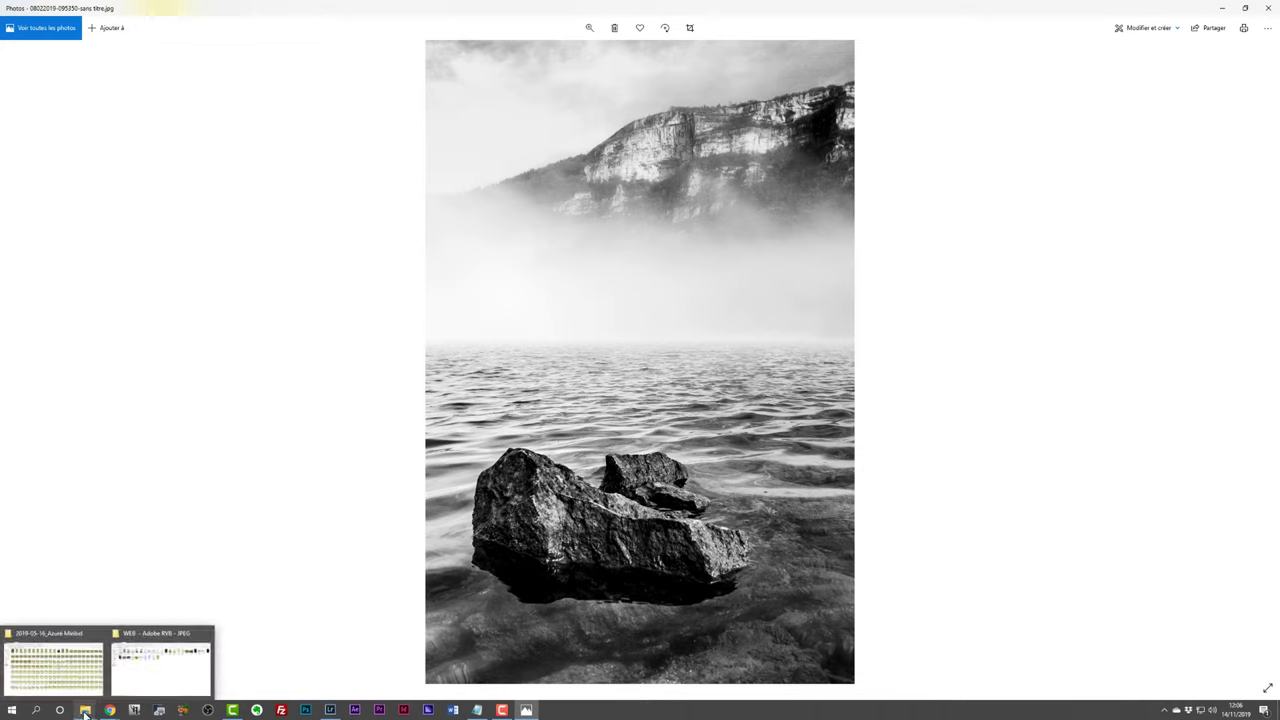
{"action": "left_click", "coordinate": [141, 680]}
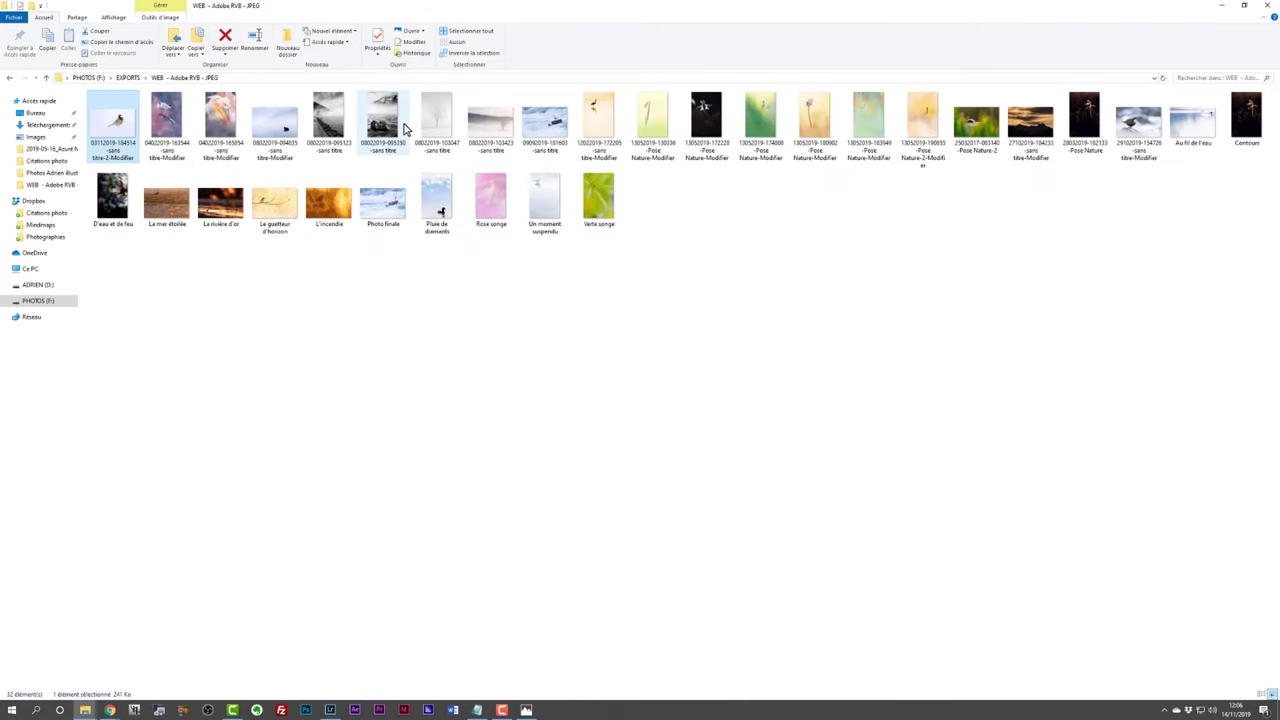
{"action": "double_click", "coordinate": [392, 131]}
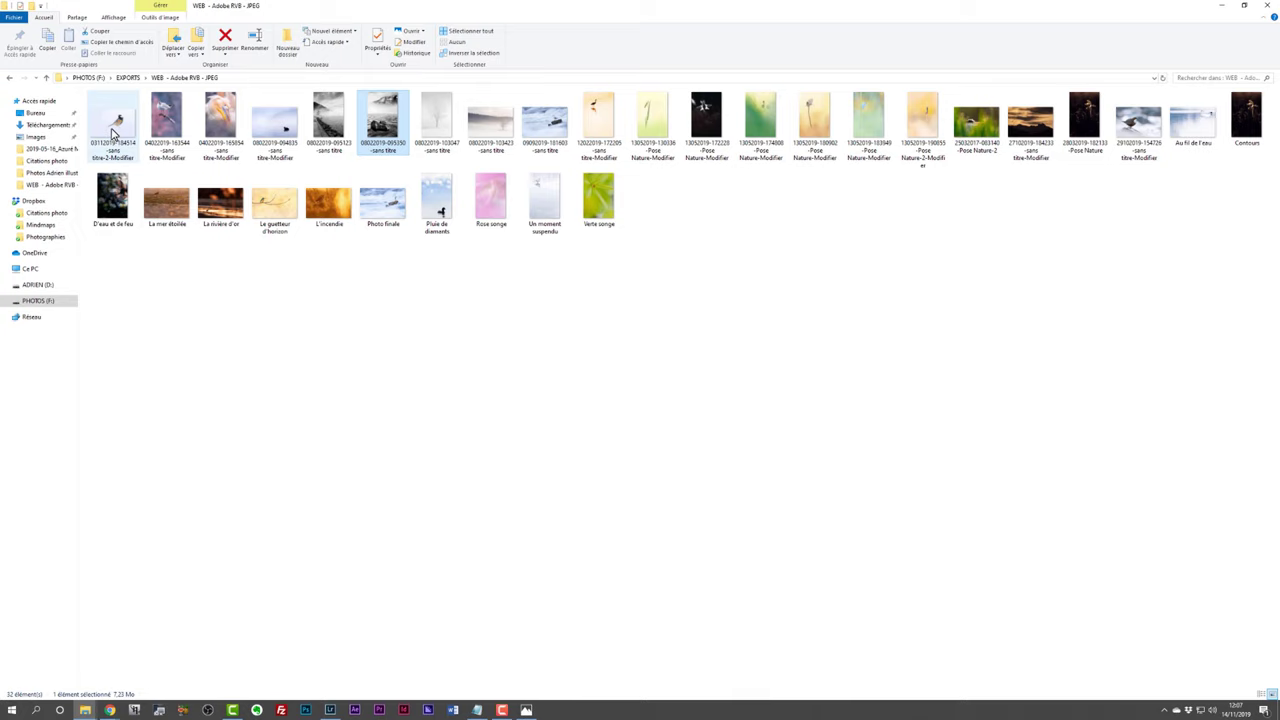
Step: Open the great tit photo with FastStone Image Viewer via Ouvrir avec
{"action": "right_click", "coordinate": [113, 131]}
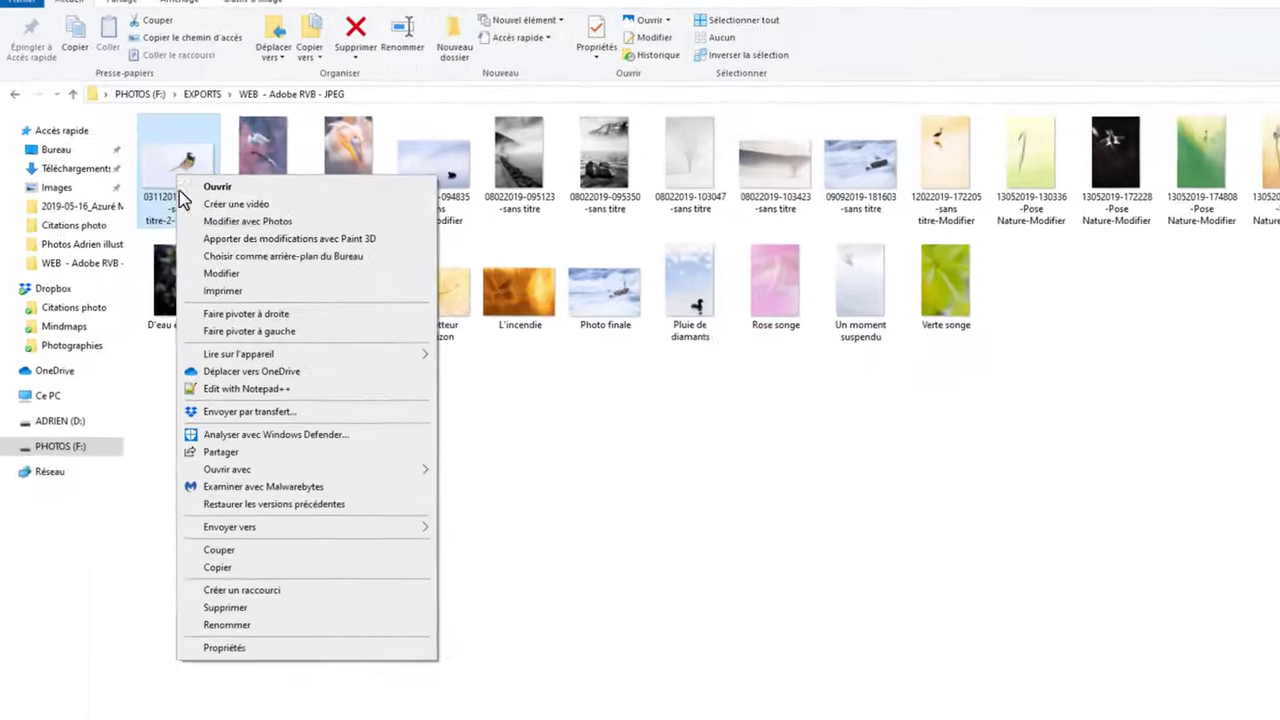
{"action": "mouse_move", "coordinate": [232, 478]}
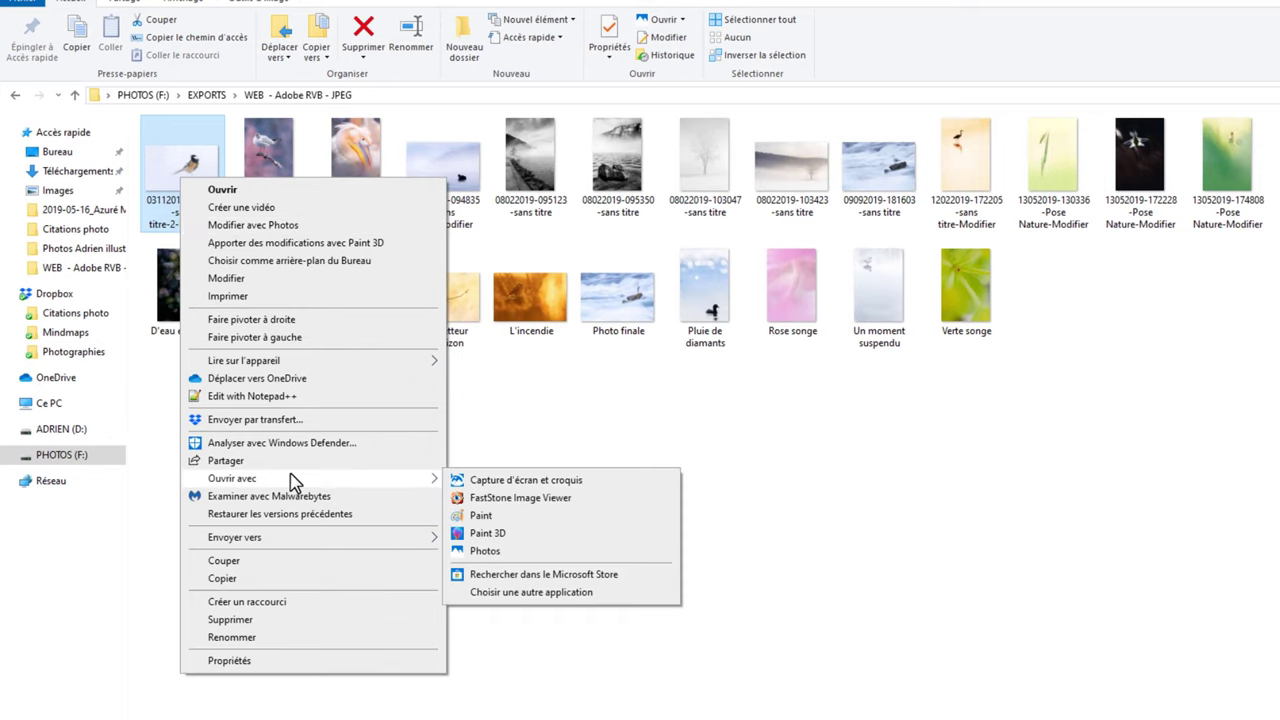
{"action": "left_click", "coordinate": [521, 499]}
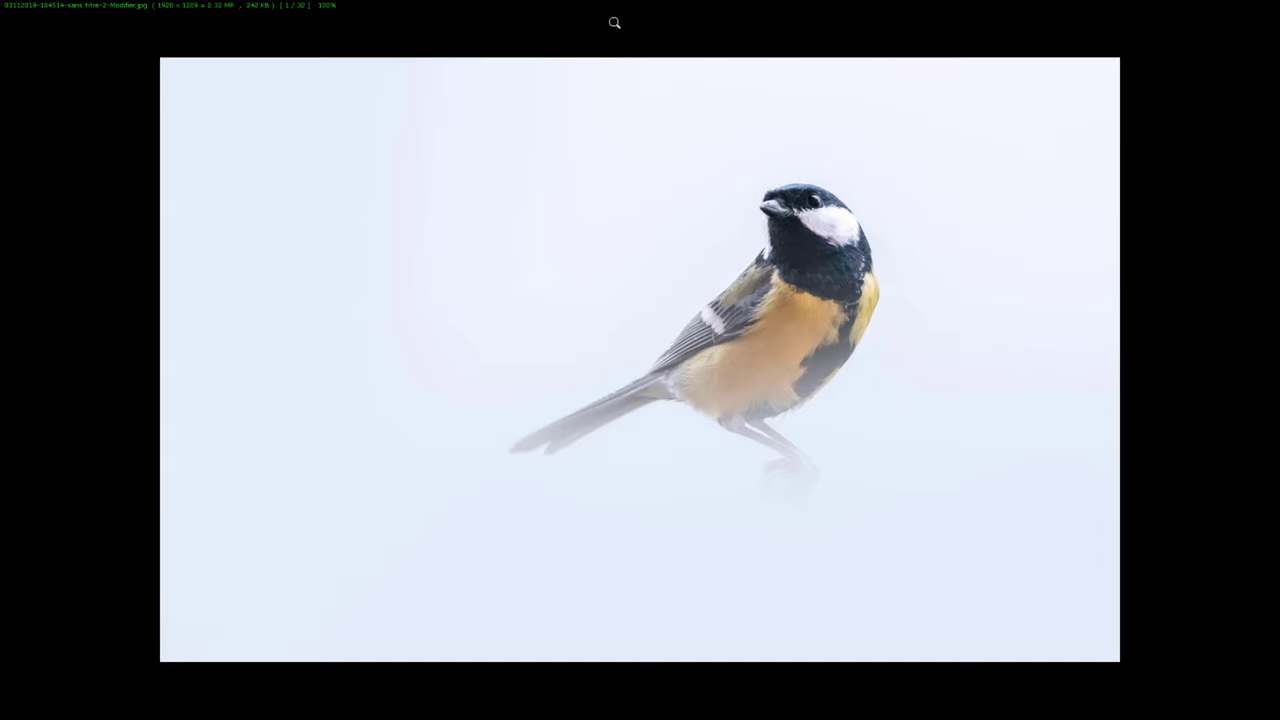
{"action": "mouse_move", "coordinate": [614, 6]}
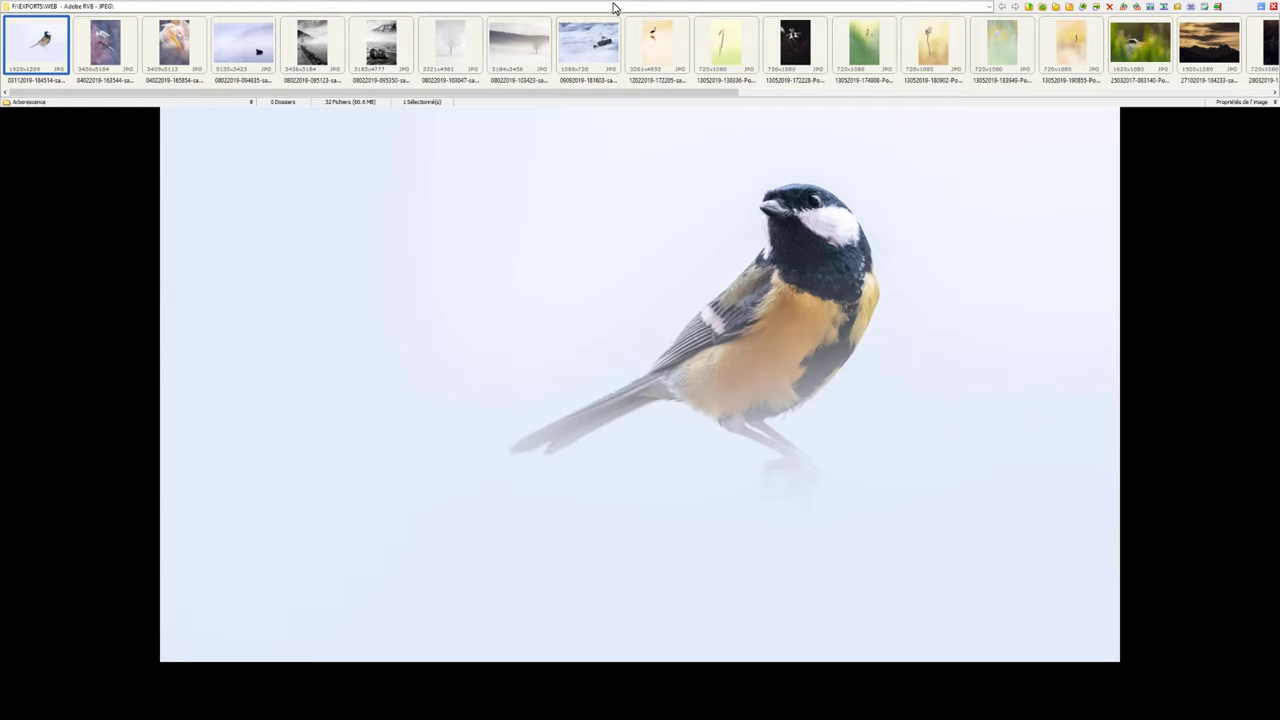
Step: Preview the butterfly and foggy tree photos, view the sunset full screen, then jump to the pelican
{"action": "scroll", "coordinate": [614, 8], "scroll_direction": "down", "scroll_amount": 1}
{"action": "scroll", "coordinate": [614, 8], "scroll_direction": "down", "scroll_amount": 2}
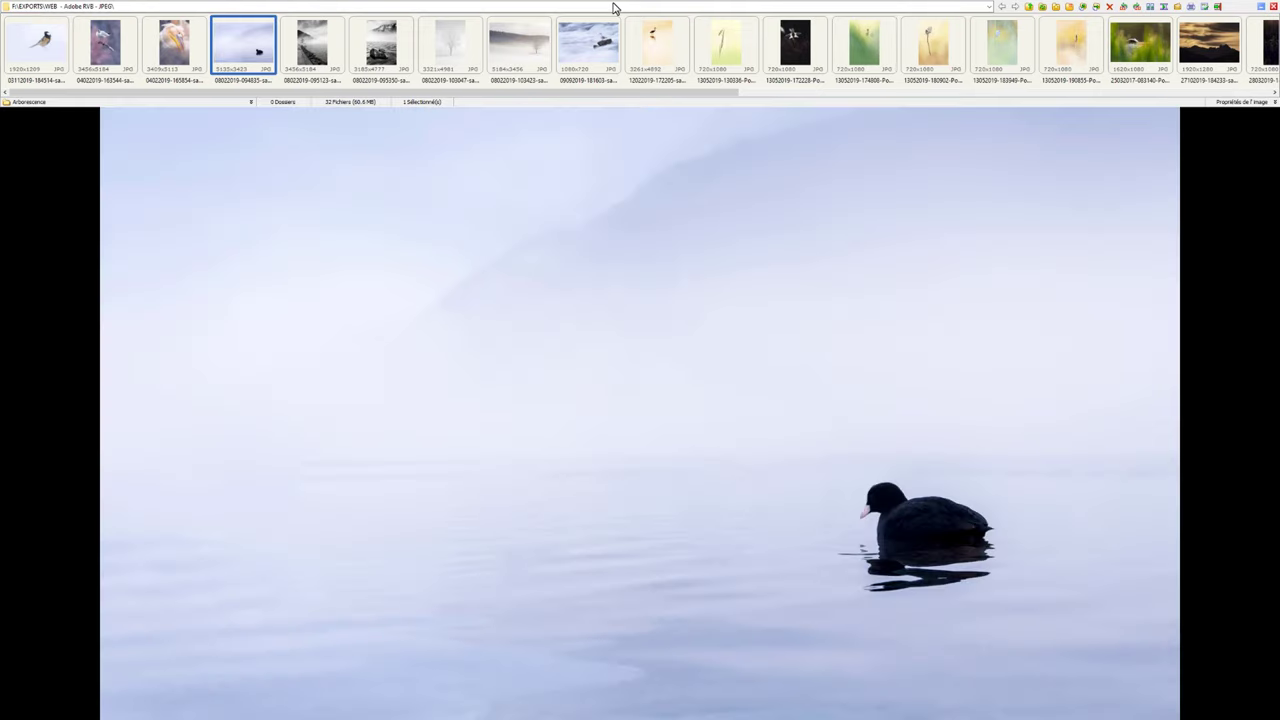
{"action": "scroll", "coordinate": [614, 8], "scroll_direction": "down", "scroll_amount": 2}
{"action": "scroll", "coordinate": [614, 8], "scroll_direction": "down", "scroll_amount": 3}
{"action": "scroll", "coordinate": [614, 8], "scroll_direction": "up", "scroll_amount": 1}
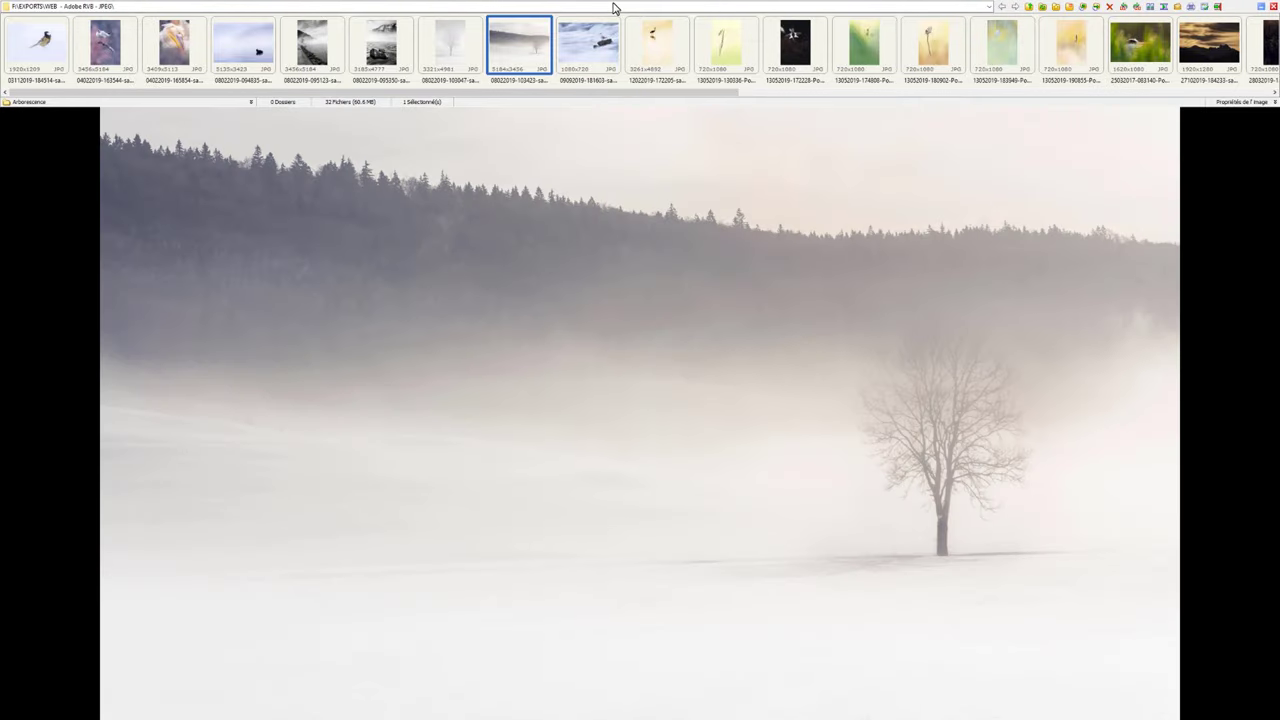
{"action": "scroll", "coordinate": [614, 8], "scroll_direction": "up", "scroll_amount": 2}
{"action": "scroll", "coordinate": [614, 8], "scroll_direction": "up", "scroll_amount": 2}
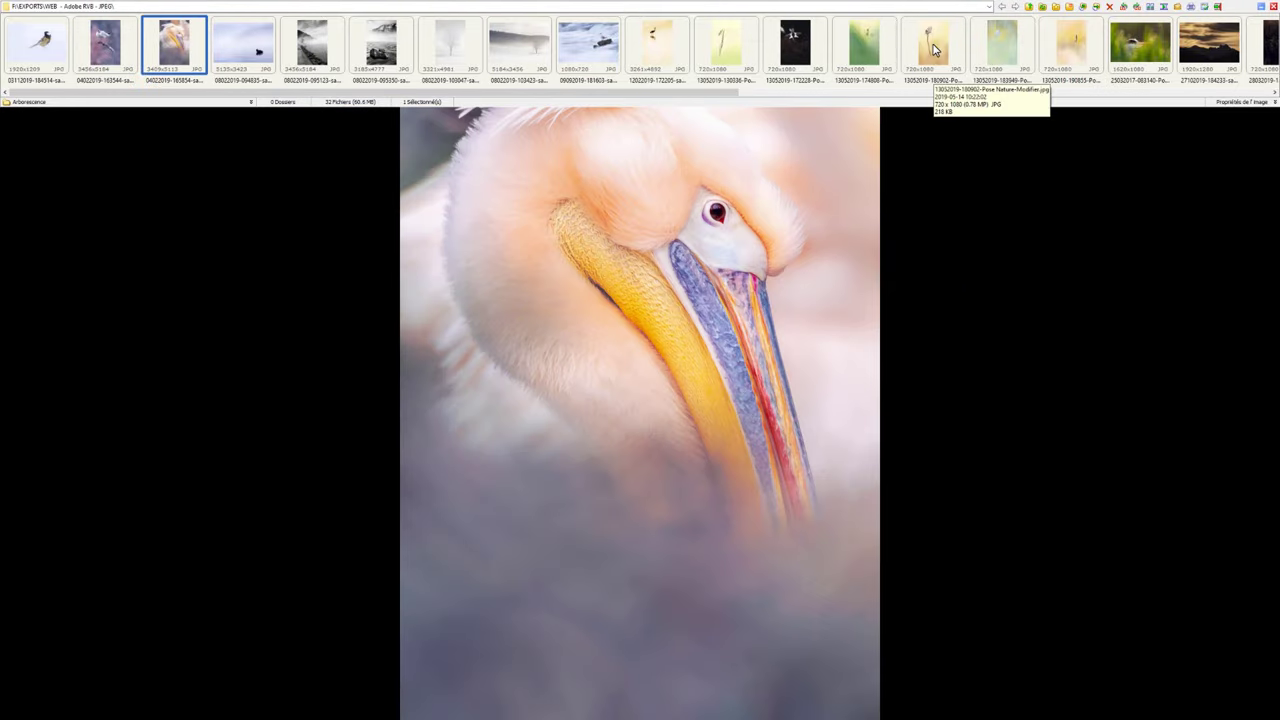
{"action": "left_click", "coordinate": [933, 48]}
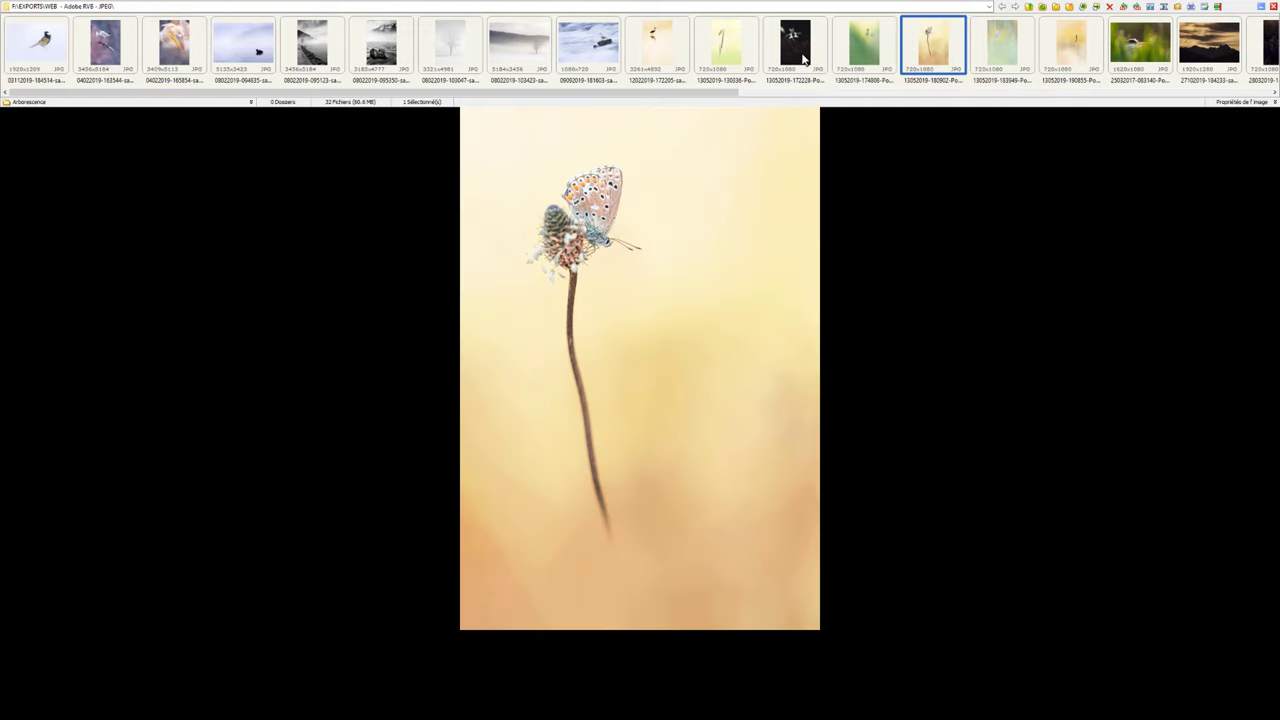
{"action": "left_click", "coordinate": [443, 50]}
{"action": "double_click", "coordinate": [1200, 45]}
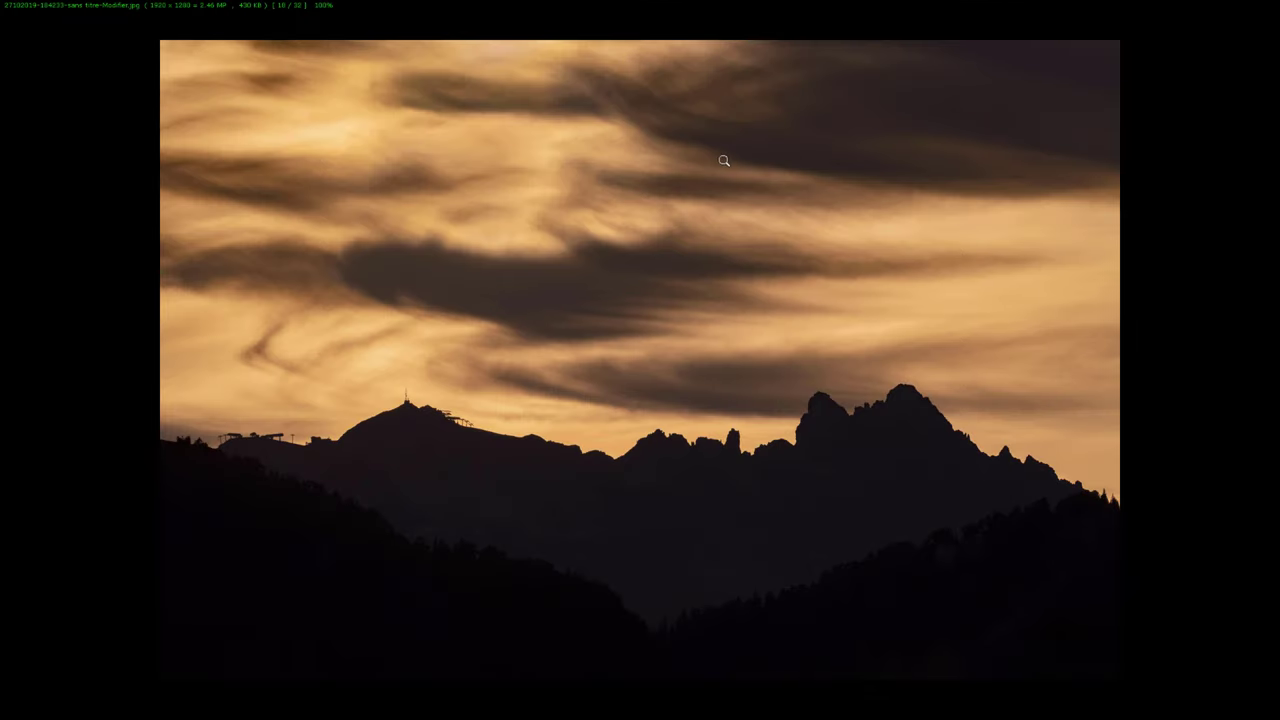
{"action": "key", "text": "Page_Up"}
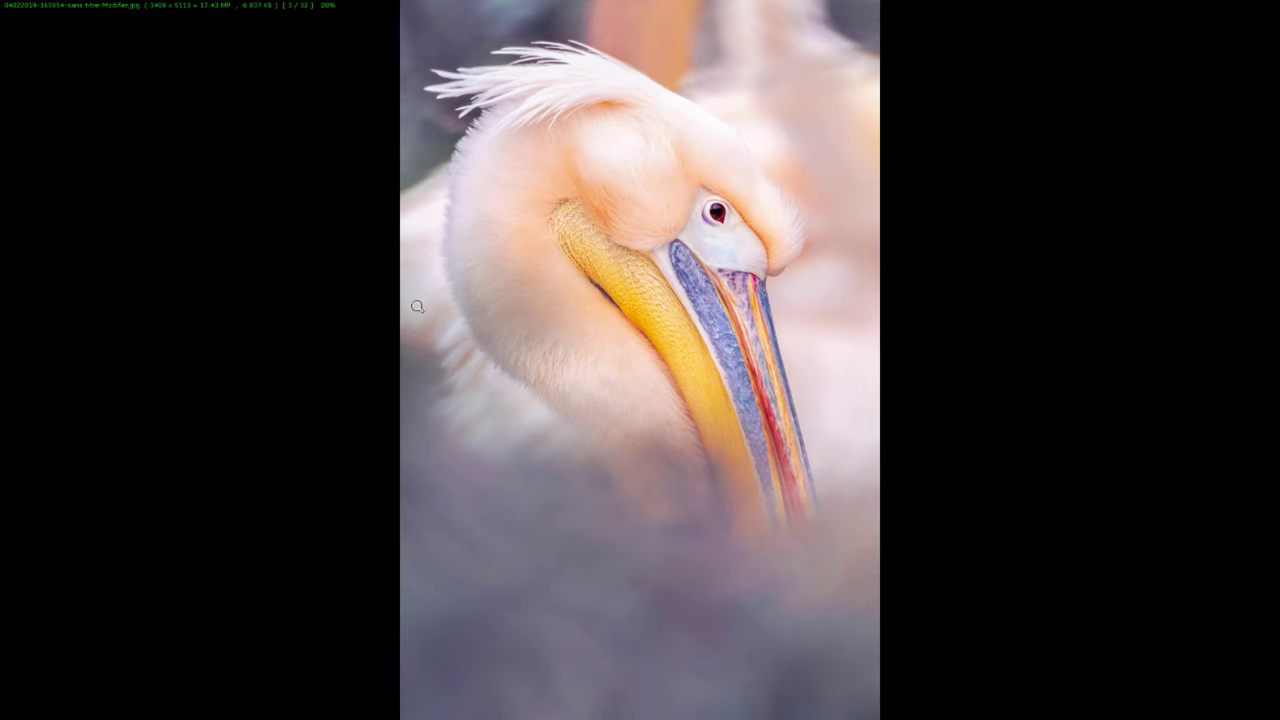
{"action": "mouse_move", "coordinate": [505, 5]}
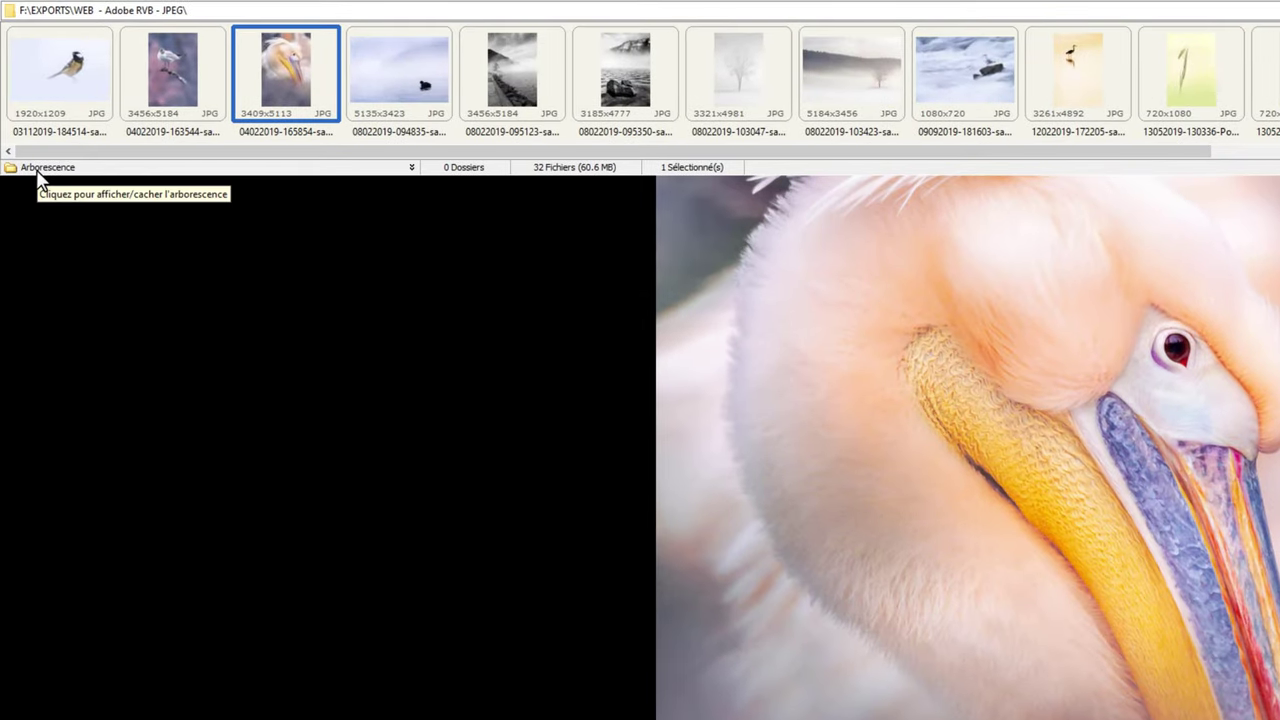
Step: Navigate the folder tree to FICHIERS RAWS > 2019 > 2019-10-25_Randonnée Planay and view the waterfall full screen
{"action": "left_click", "coordinate": [38, 168]}
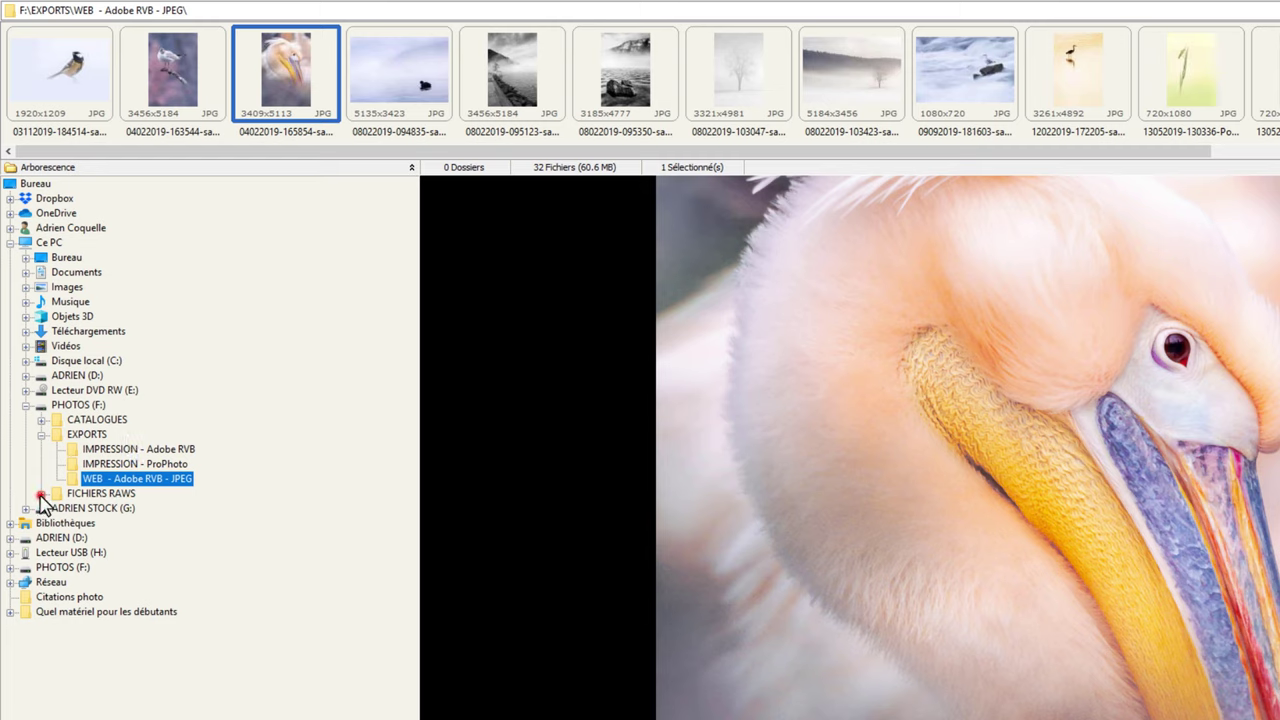
{"action": "left_click", "coordinate": [41, 494]}
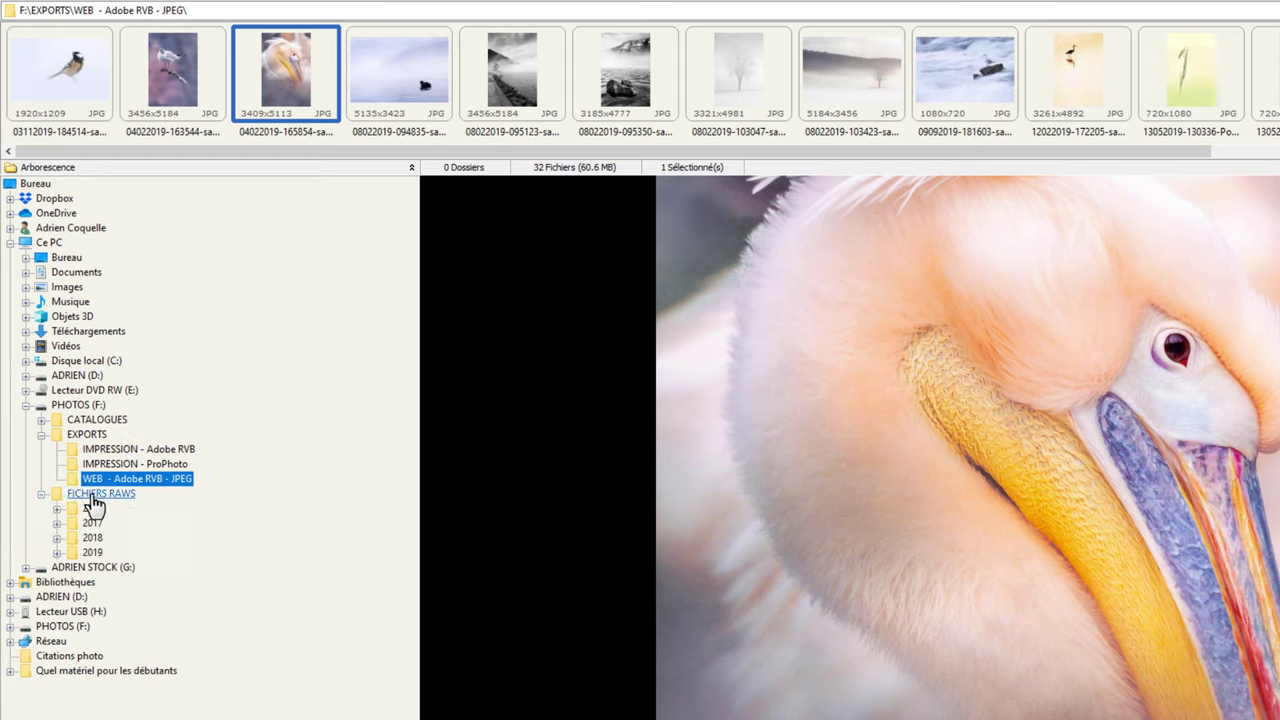
{"action": "left_click", "coordinate": [57, 552]}
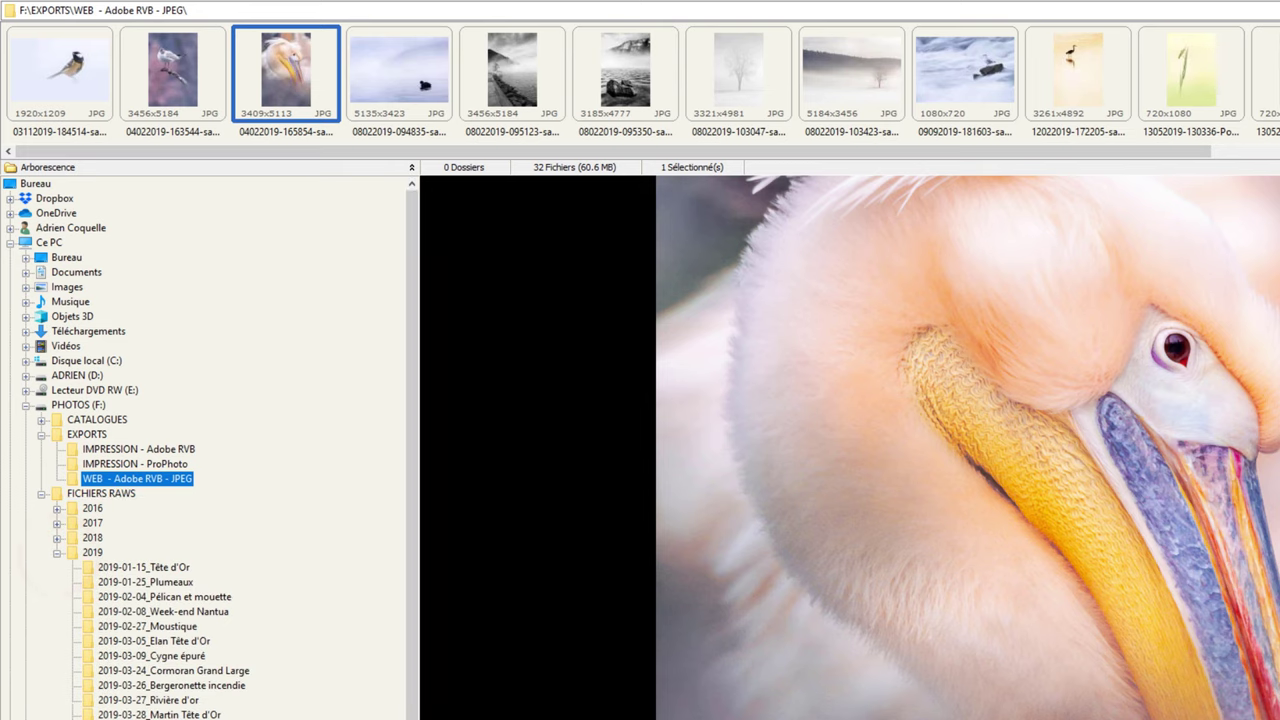
{"action": "scroll", "coordinate": [62, 560], "scroll_direction": "down", "scroll_amount": 2}
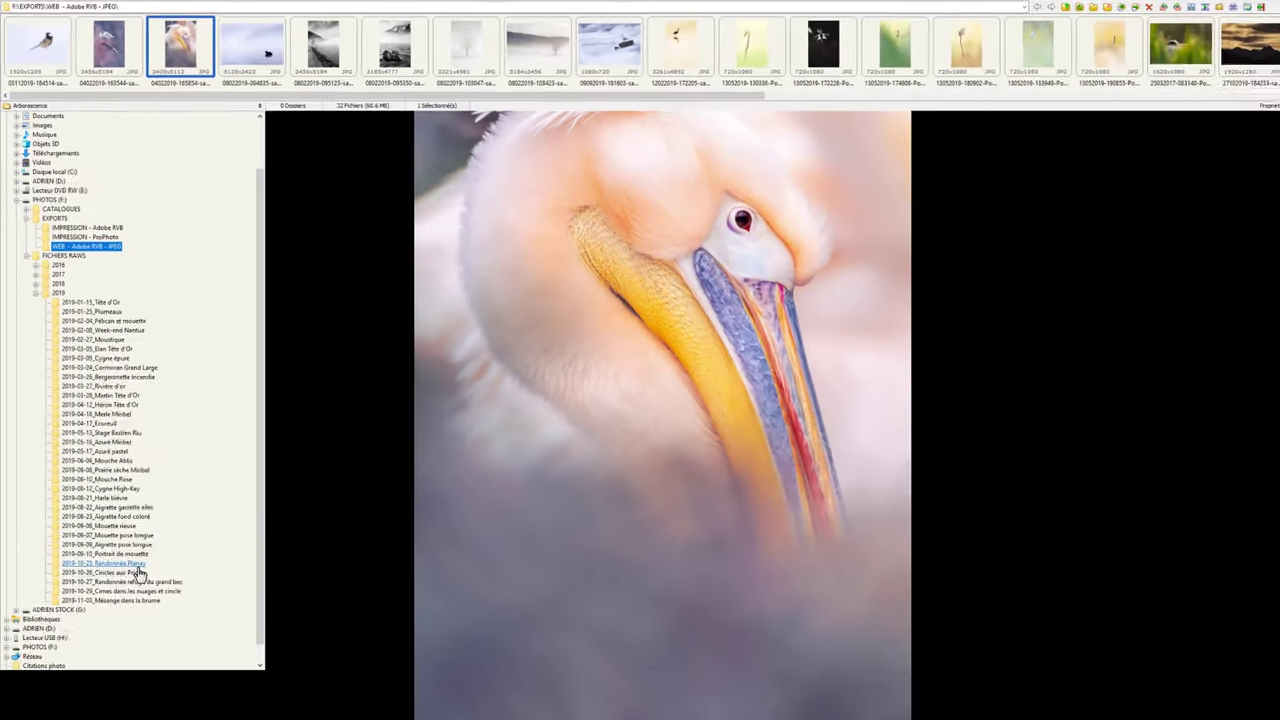
{"action": "left_click", "coordinate": [113, 545]}
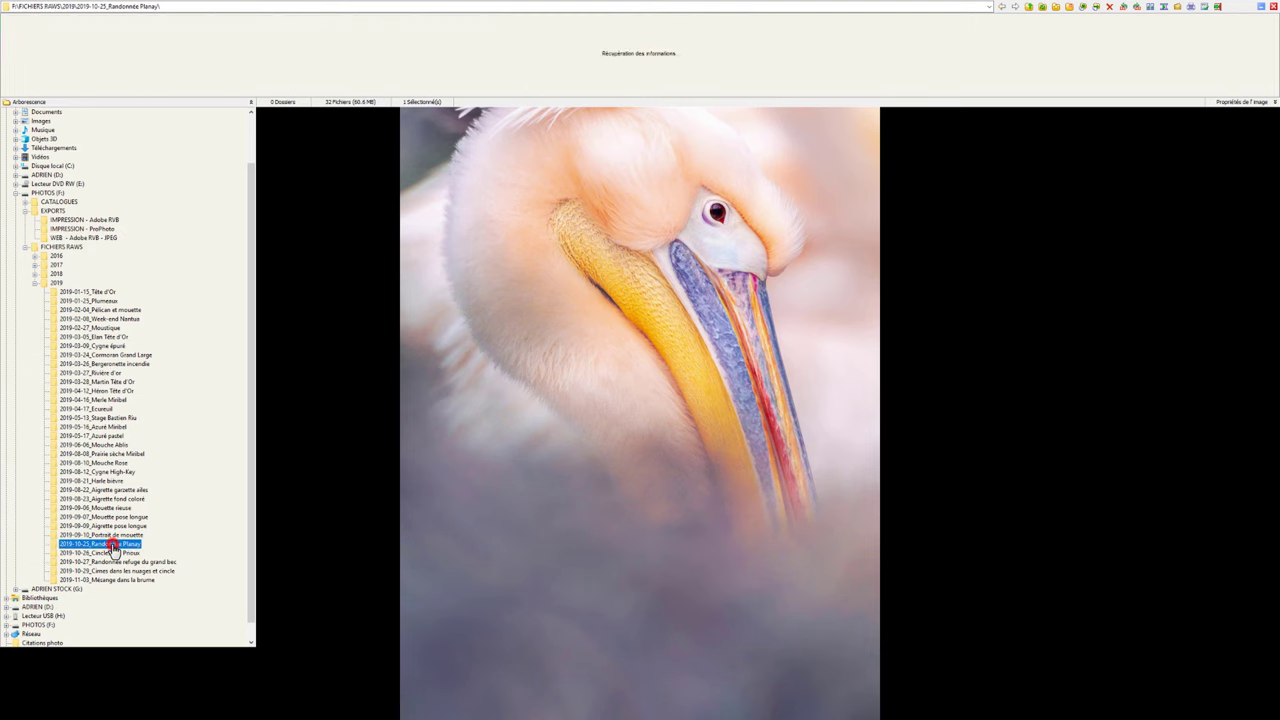
{"action": "double_click", "coordinate": [380, 362]}
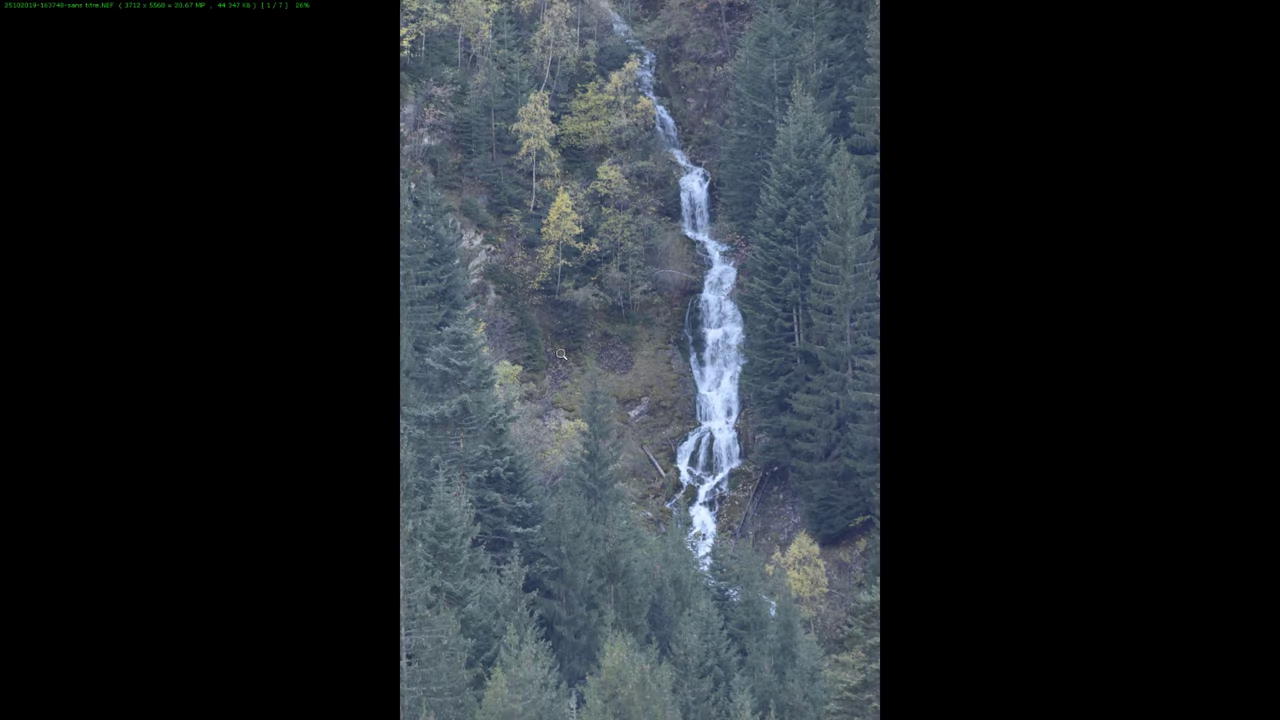
Step: Exit the full-screen waterfall photo back to the FastStone browser
{"action": "double_click", "coordinate": [511, 321]}
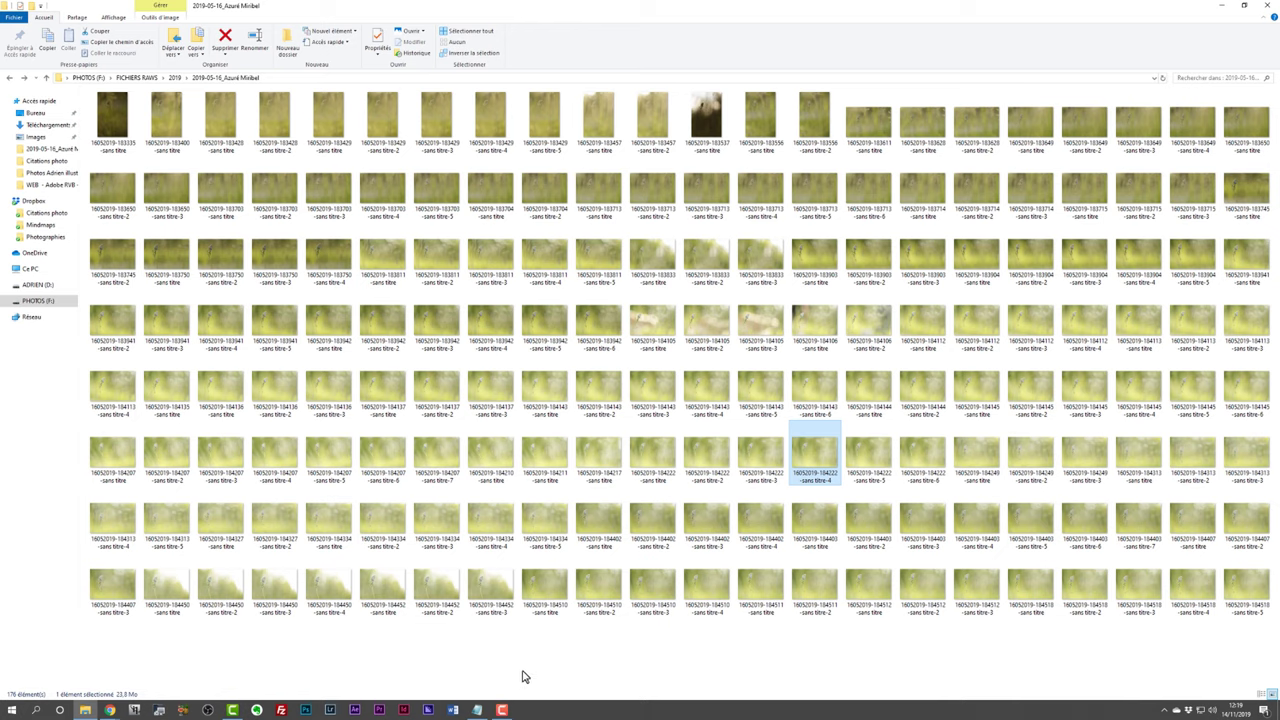
{"action": "right_click", "coordinate": [814, 452]}
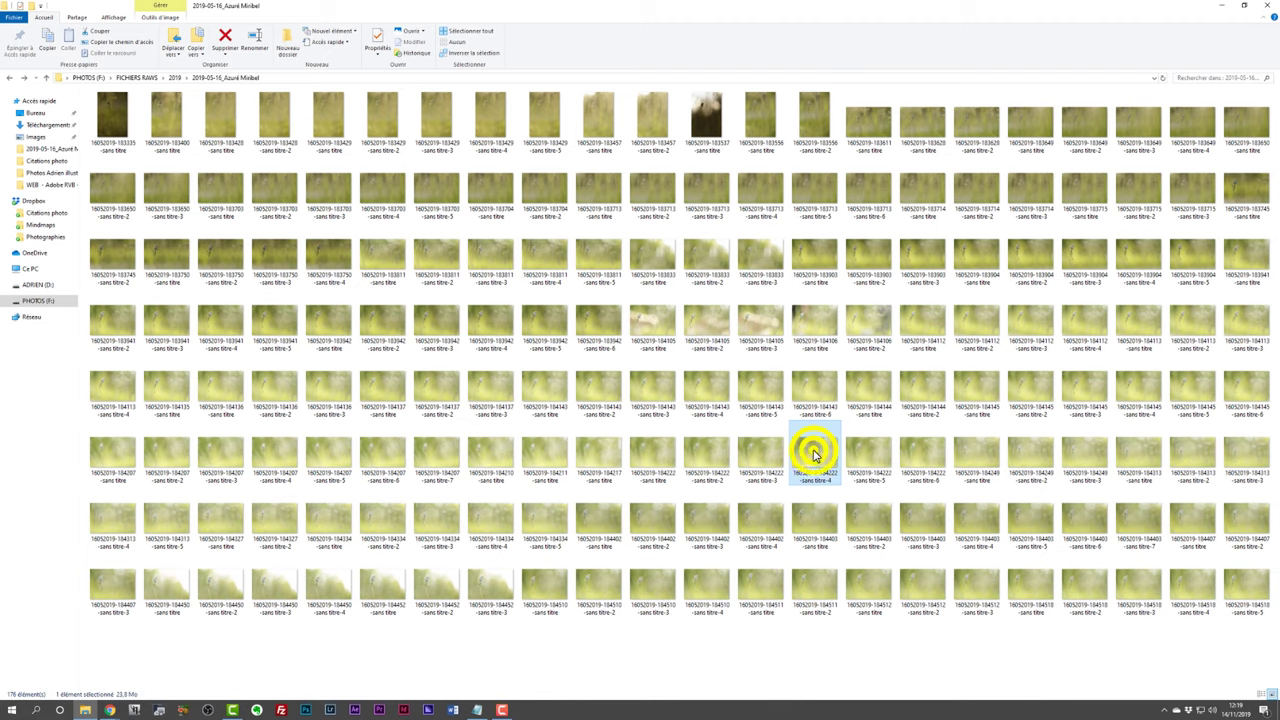
{"action": "mouse_move", "coordinate": [860, 553]}
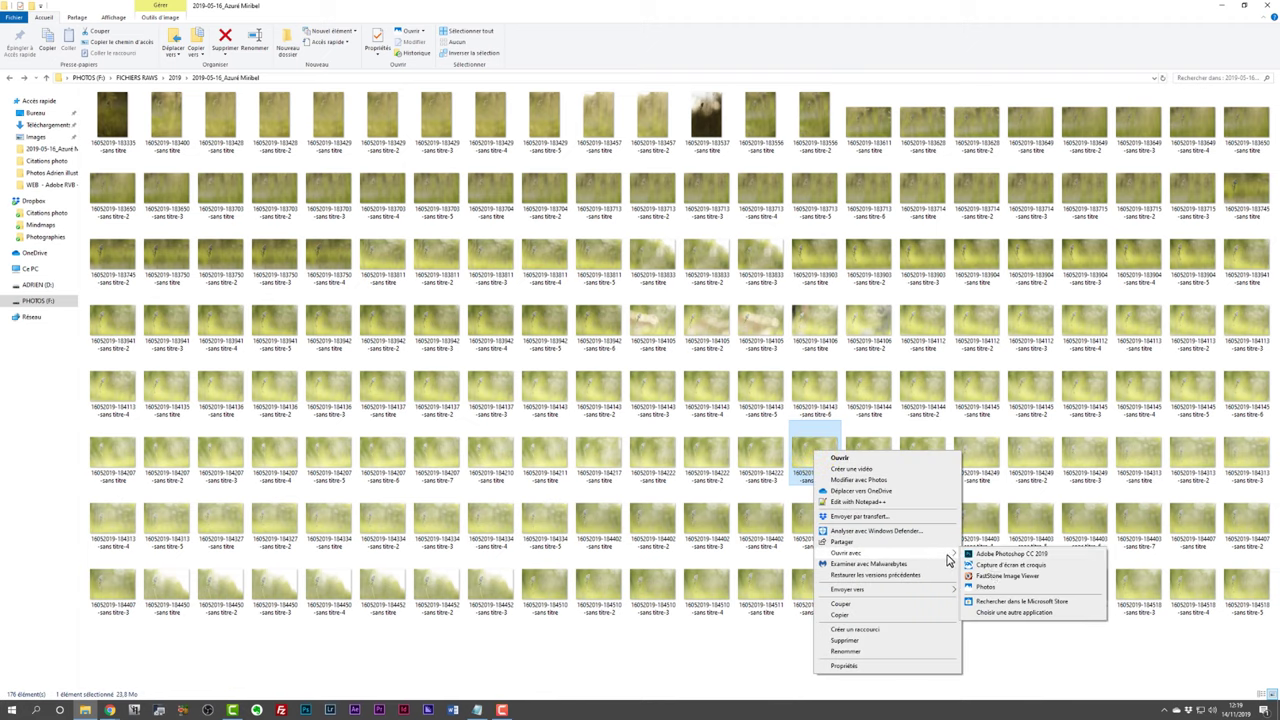
{"action": "left_click", "coordinate": [1000, 588]}
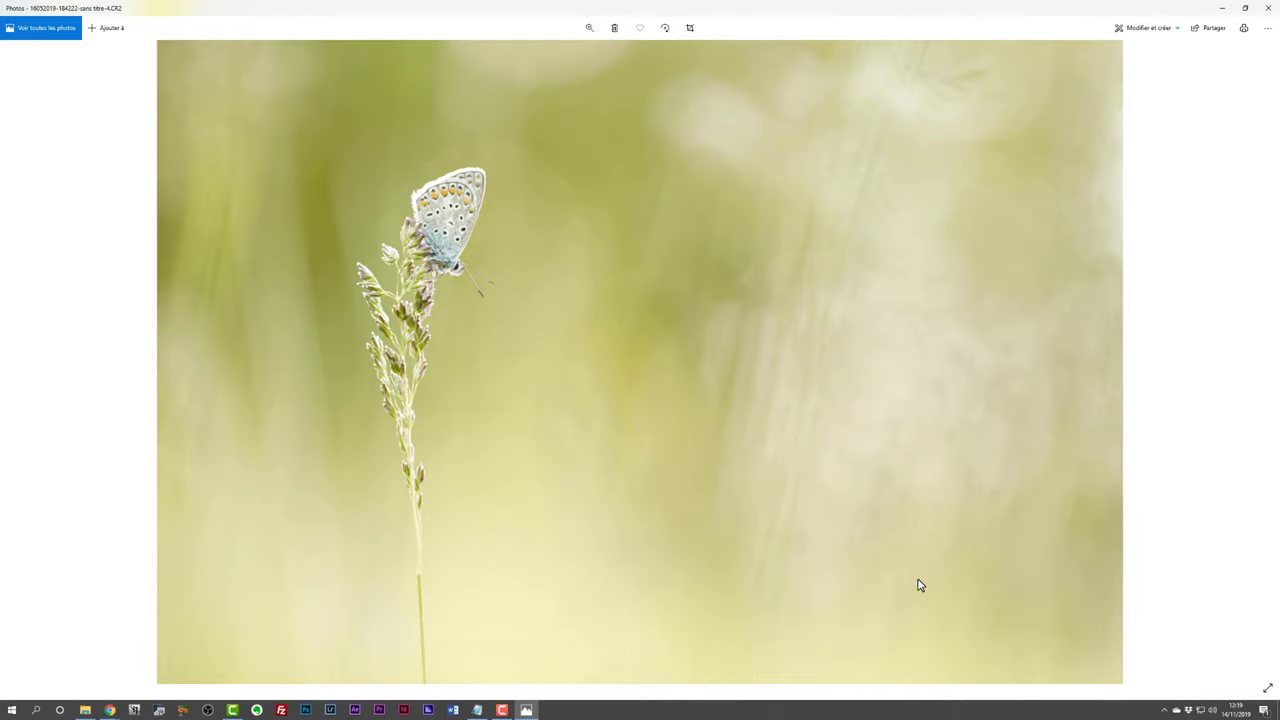
Step: Step through four more butterfly RAW shots in Photos, then close the viewer
{"action": "key", "text": "Right"}
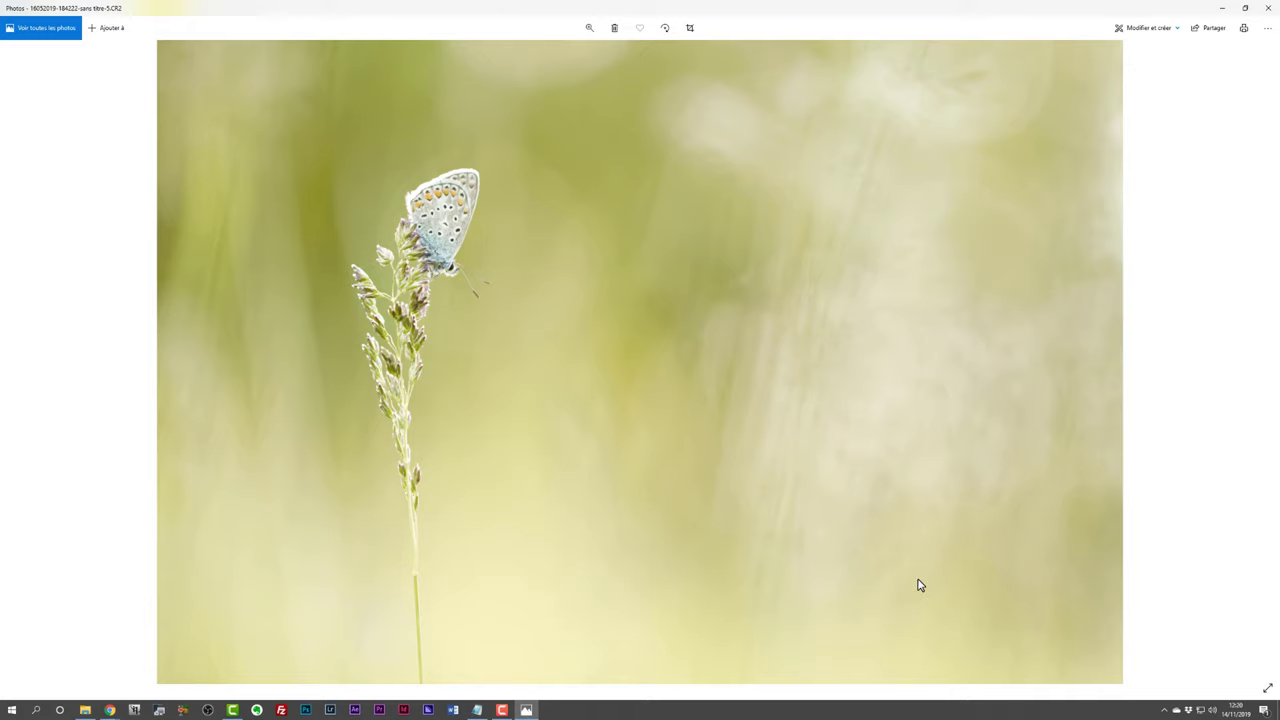
{"action": "key", "text": "Right"}
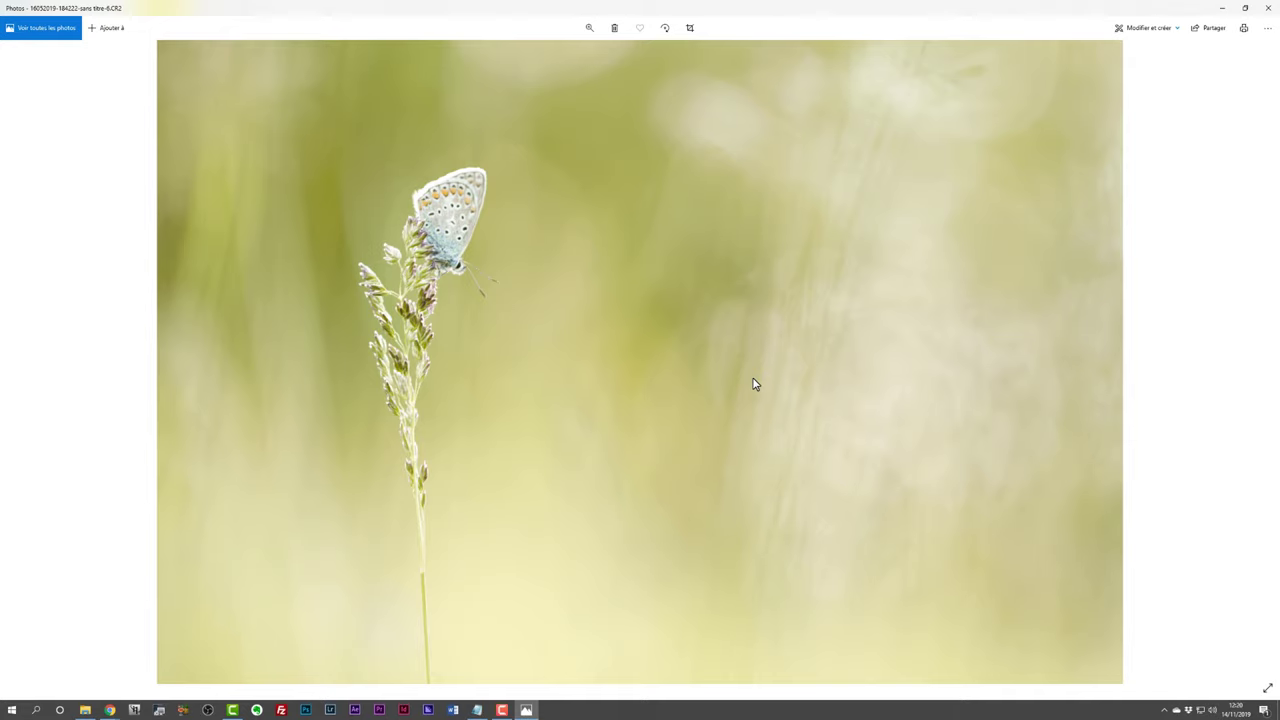
{"action": "key", "text": "Right"}
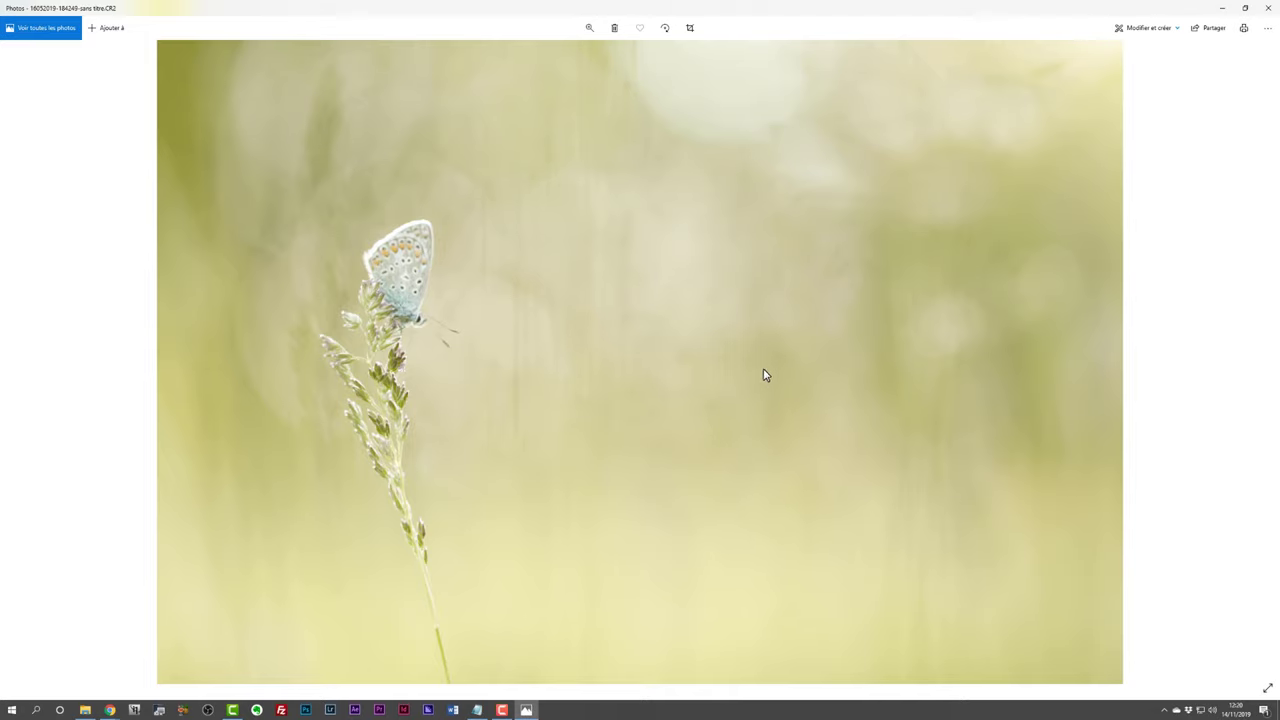
{"action": "key", "text": "Right"}
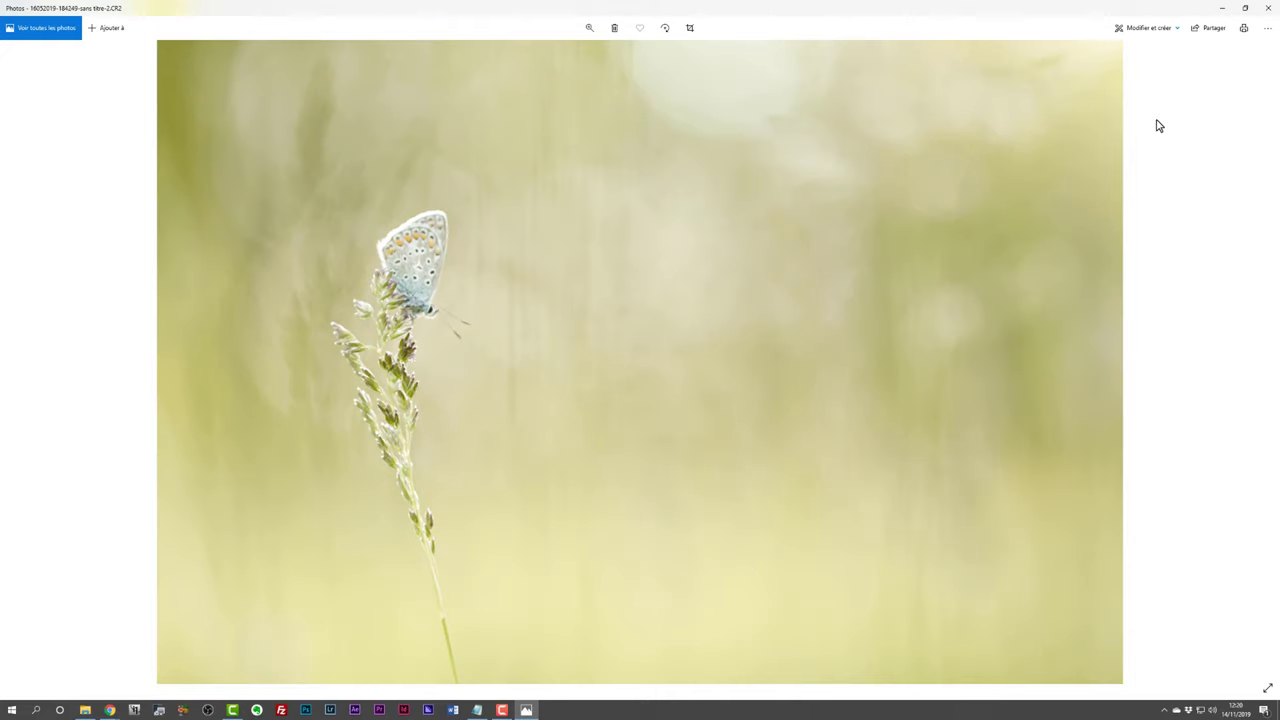
{"action": "left_click", "coordinate": [1270, 7]}
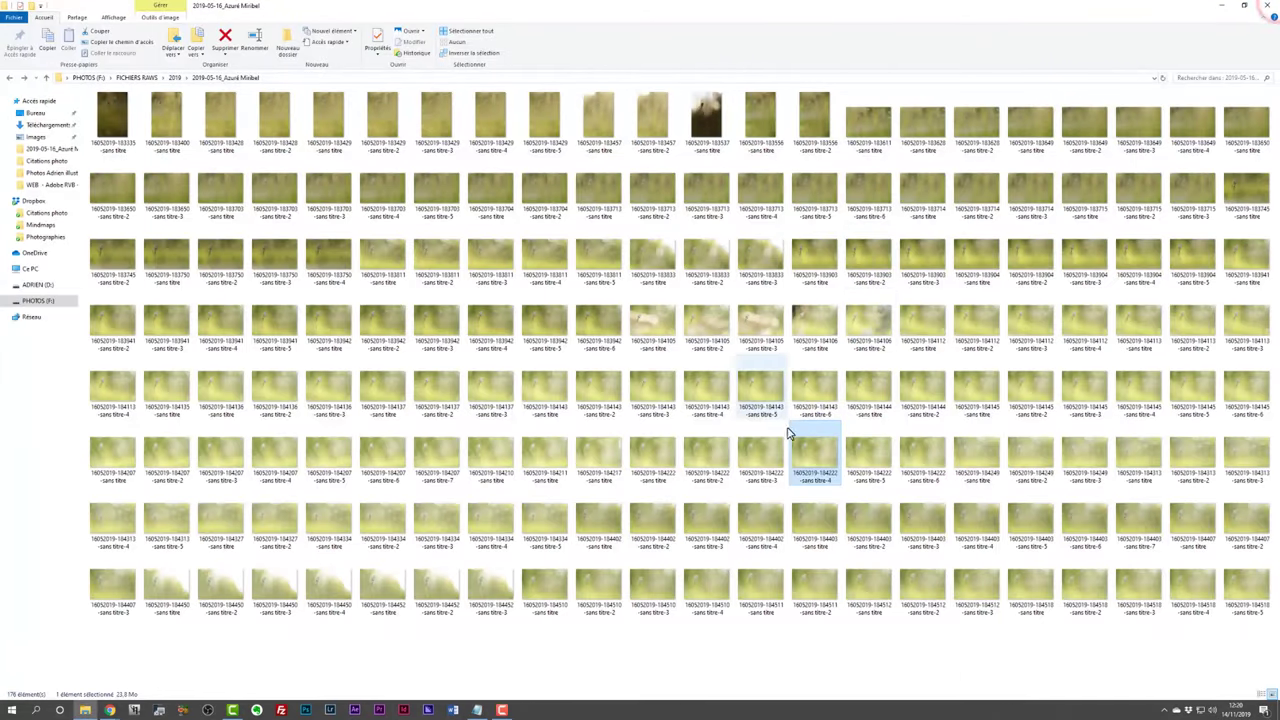
{"action": "right_click", "coordinate": [808, 460]}
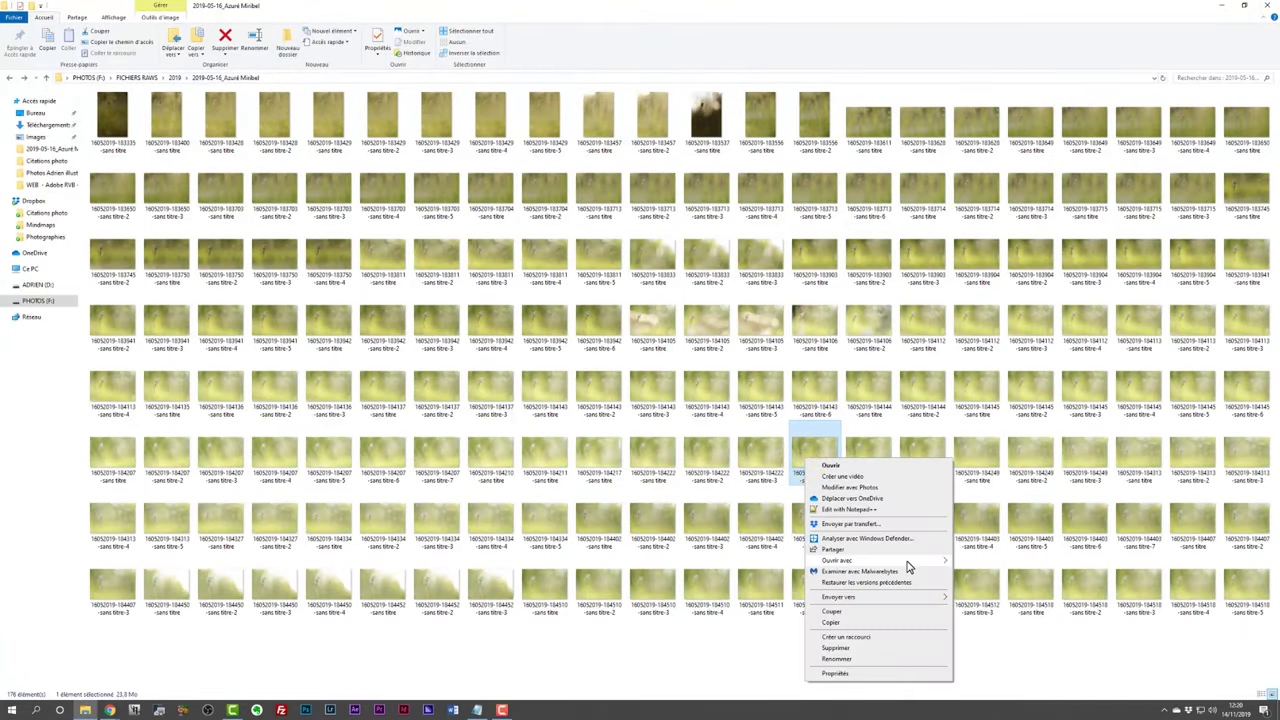
{"action": "mouse_move", "coordinate": [860, 560]}
{"action": "left_click", "coordinate": [1000, 584]}
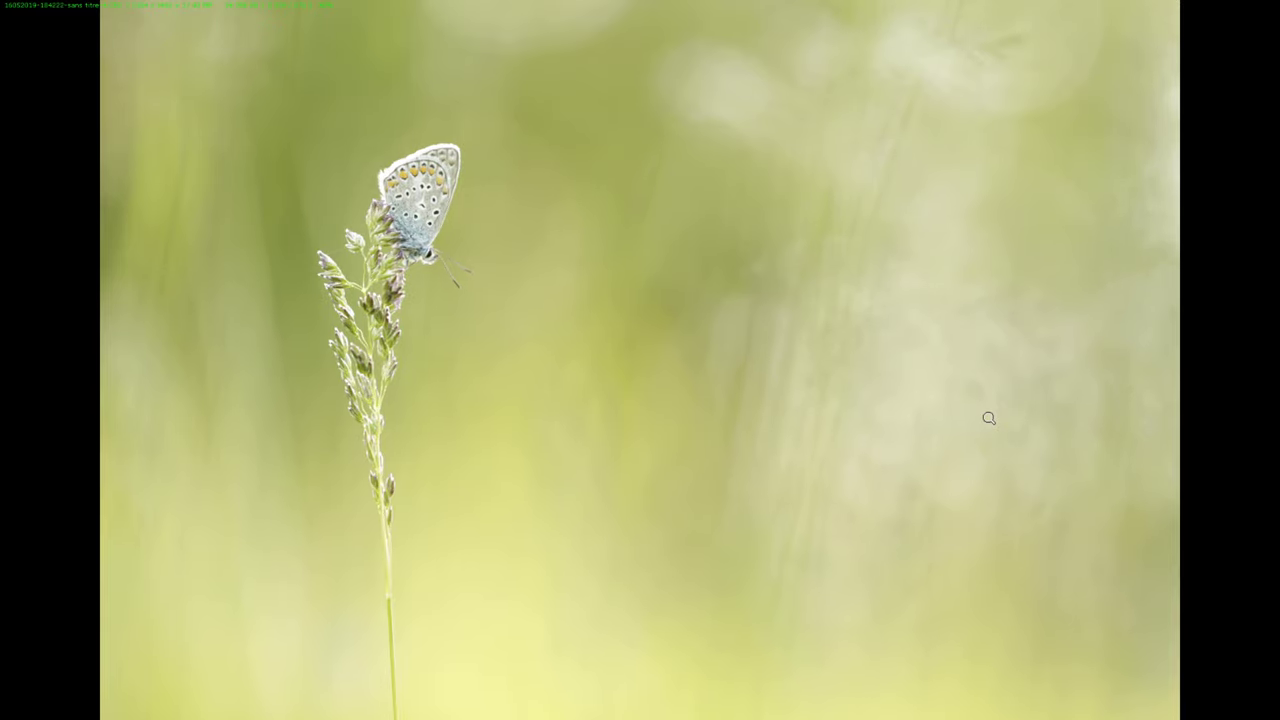
Step: Flip through the butterfly shots, then bring up the pelican photo's context menu in Explorer
{"action": "scroll", "coordinate": [989, 418], "scroll_direction": "down", "scroll_amount": 1}
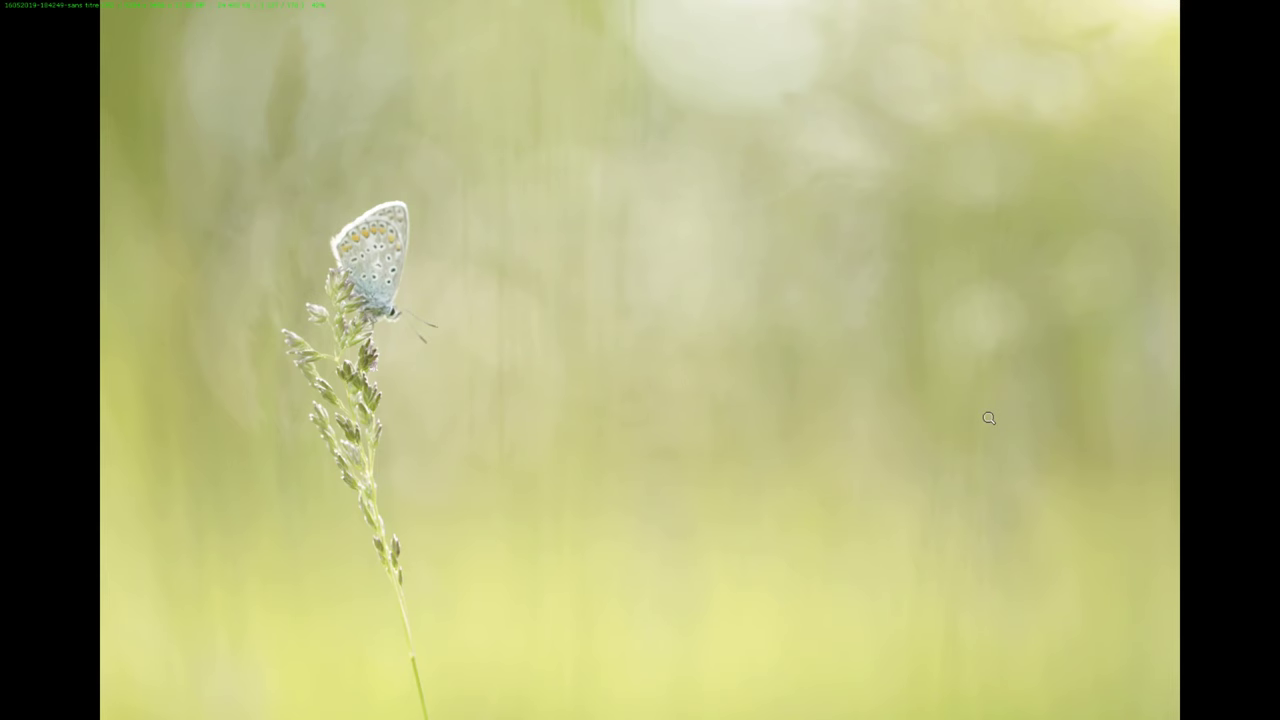
{"action": "scroll", "coordinate": [989, 418], "scroll_direction": "down", "scroll_amount": 1}
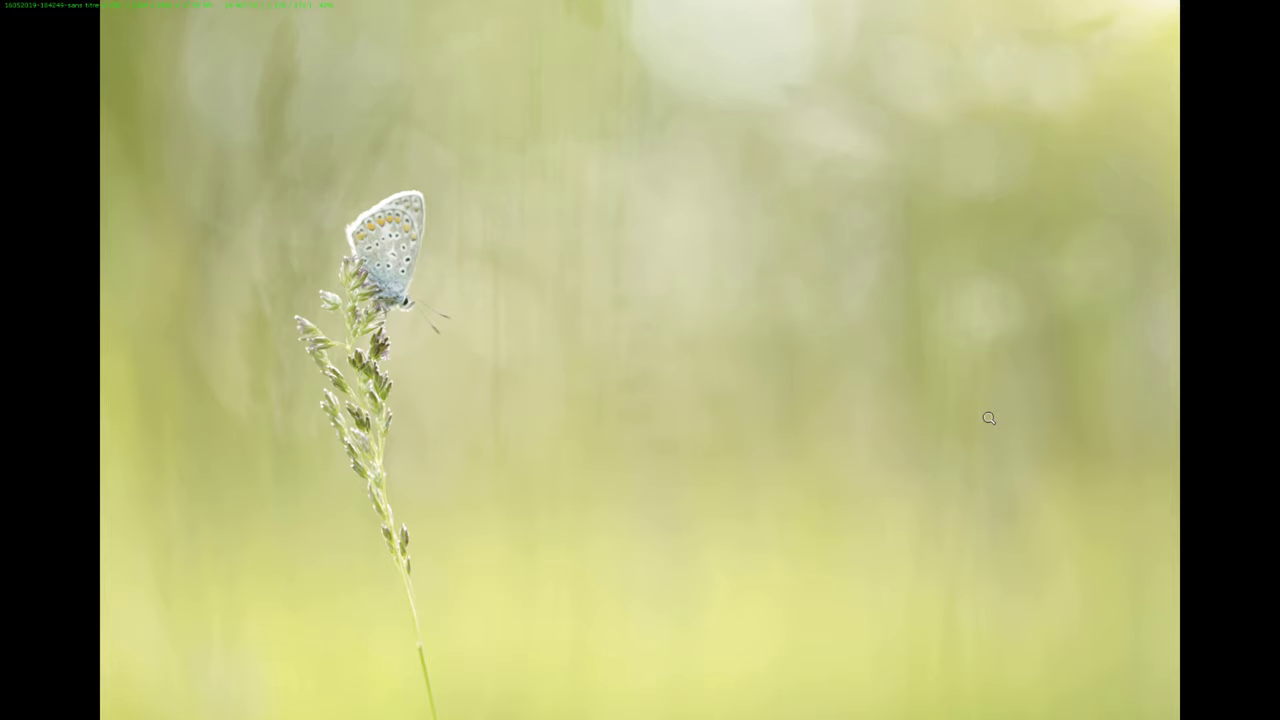
{"action": "scroll", "coordinate": [989, 418], "scroll_direction": "down", "scroll_amount": 1}
{"action": "scroll", "coordinate": [989, 418], "scroll_direction": "down", "scroll_amount": 1}
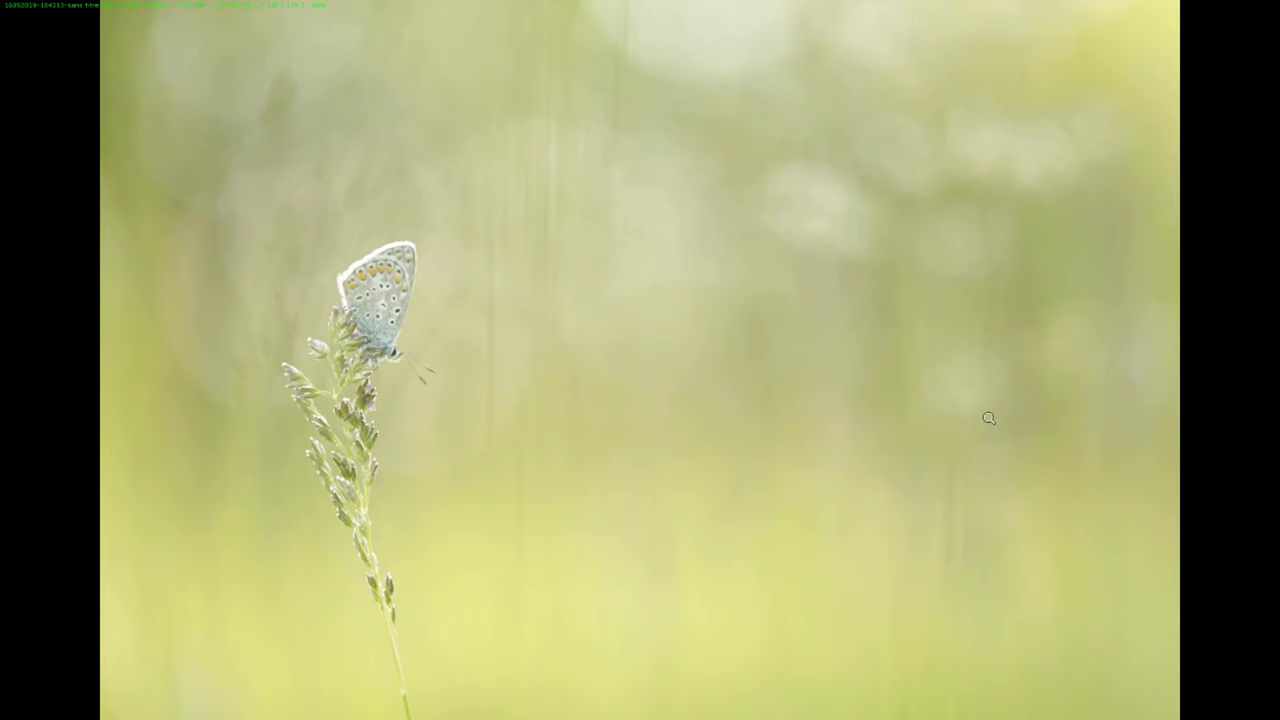
{"action": "scroll", "coordinate": [989, 418], "scroll_direction": "down", "scroll_amount": 1}
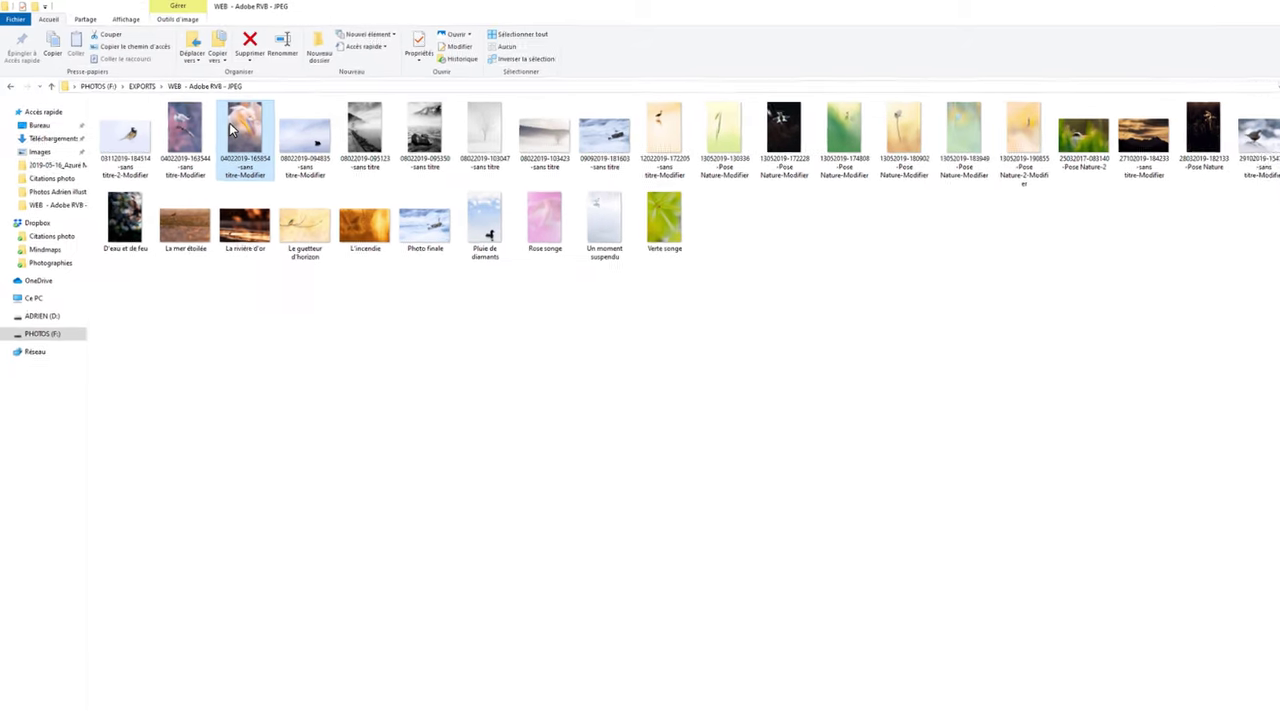
{"action": "right_click", "coordinate": [208, 110]}
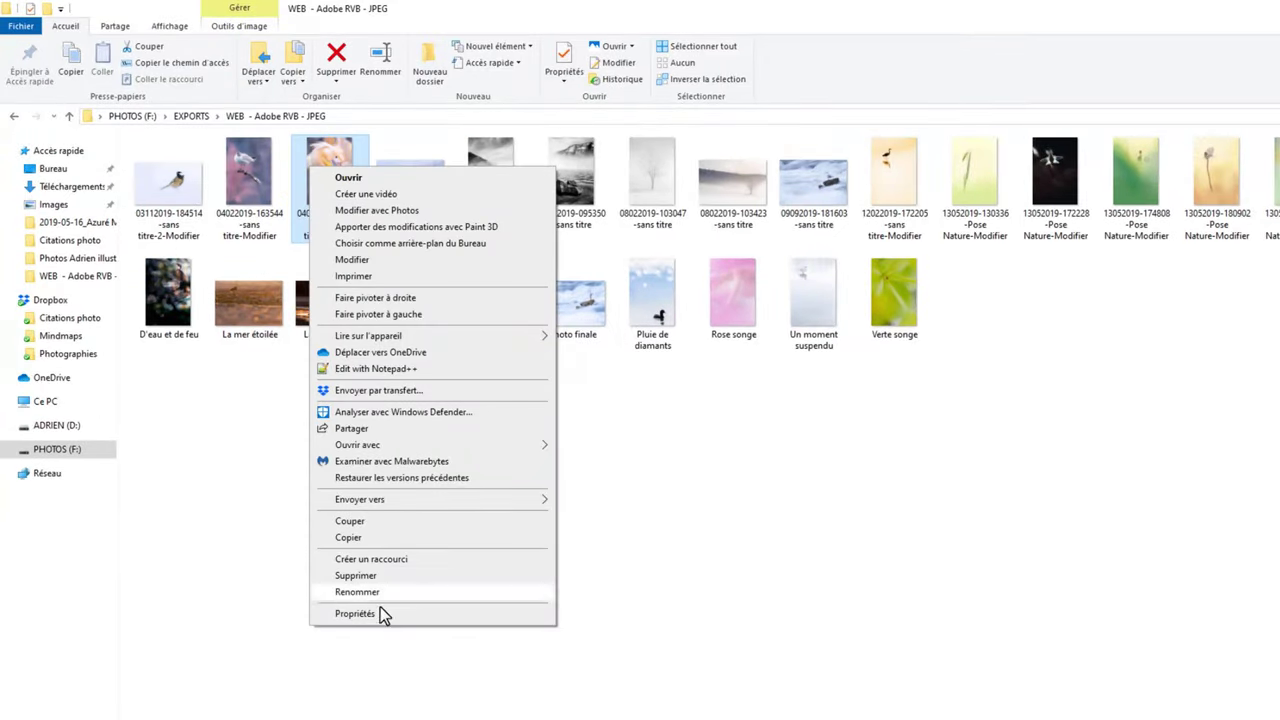
Step: Review the pelican JPEG's Détails properties, including 3409 x 5113 dimensions, without changing anything
{"action": "left_click", "coordinate": [379, 614]}
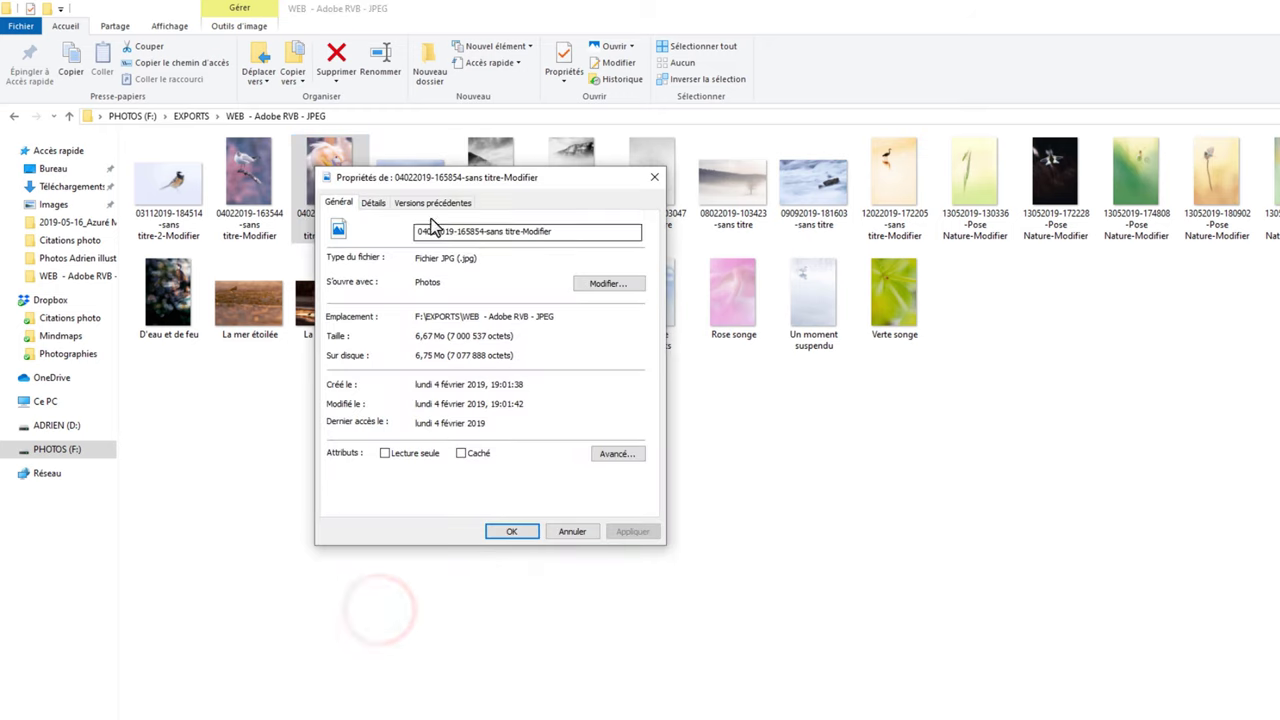
{"action": "left_click", "coordinate": [373, 203]}
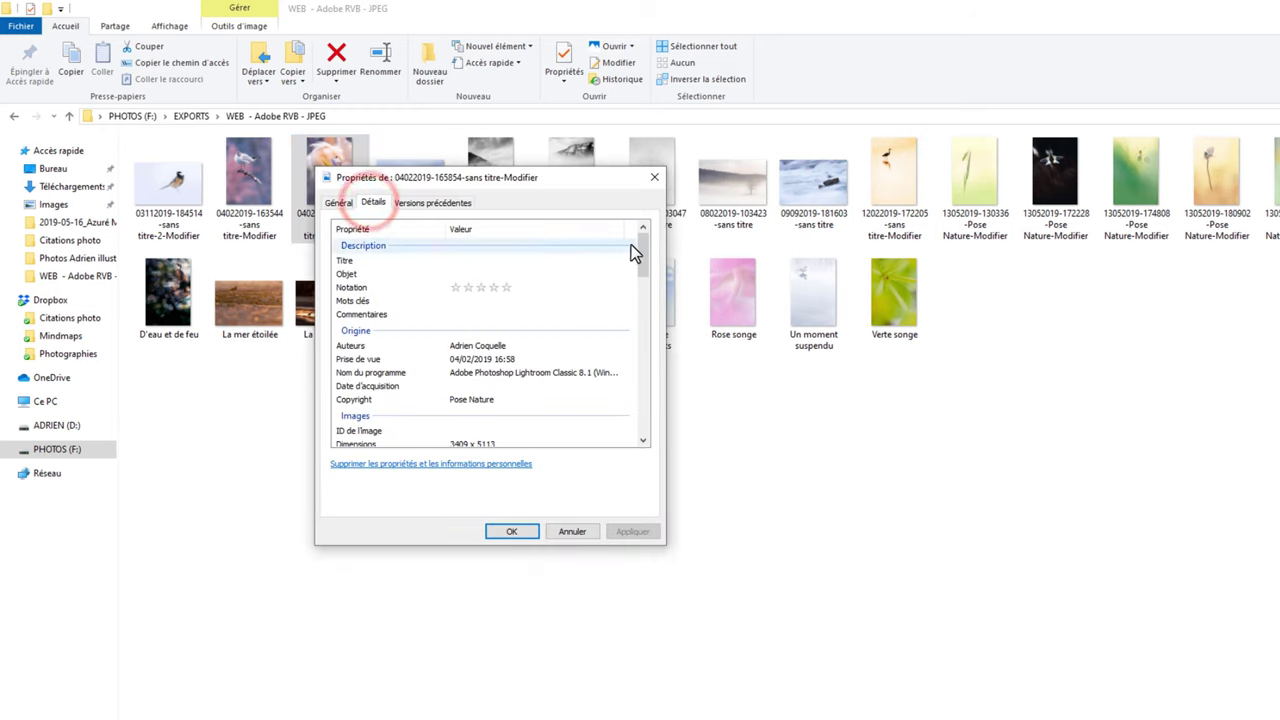
{"action": "left_click_drag", "start_coordinate": [648, 252], "coordinate": [644, 281]}
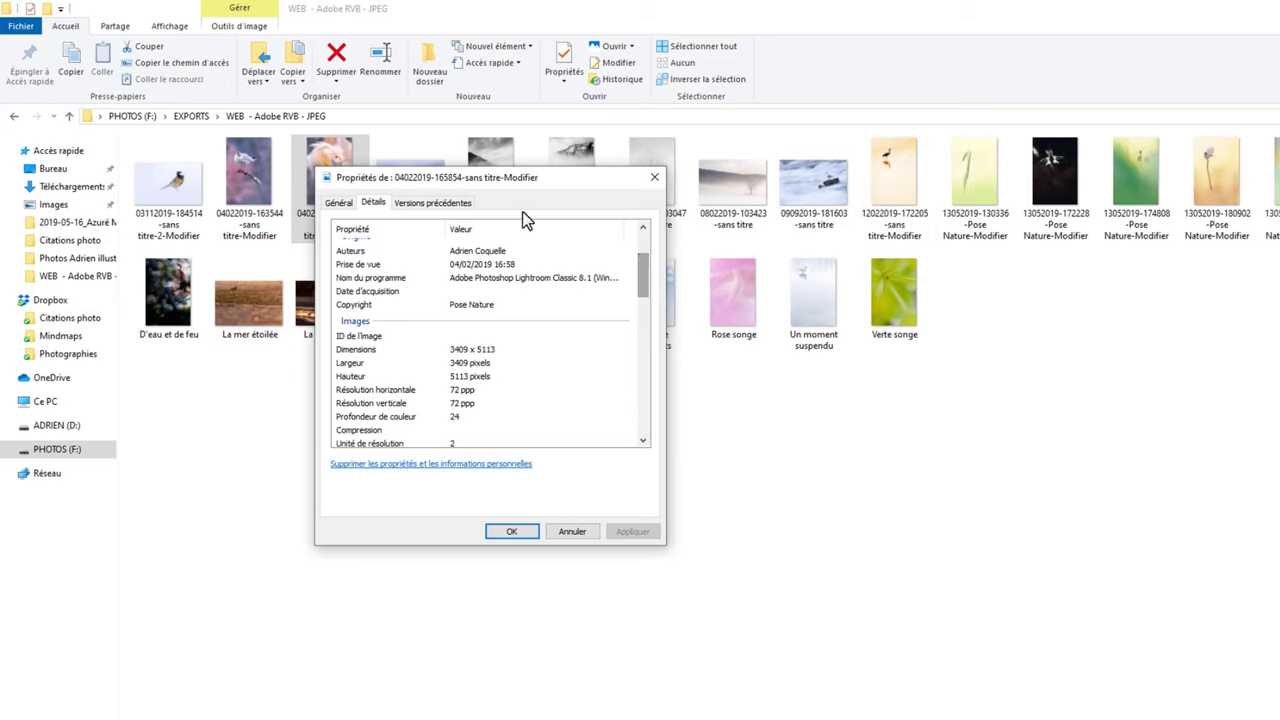
{"action": "left_click", "coordinate": [568, 533]}
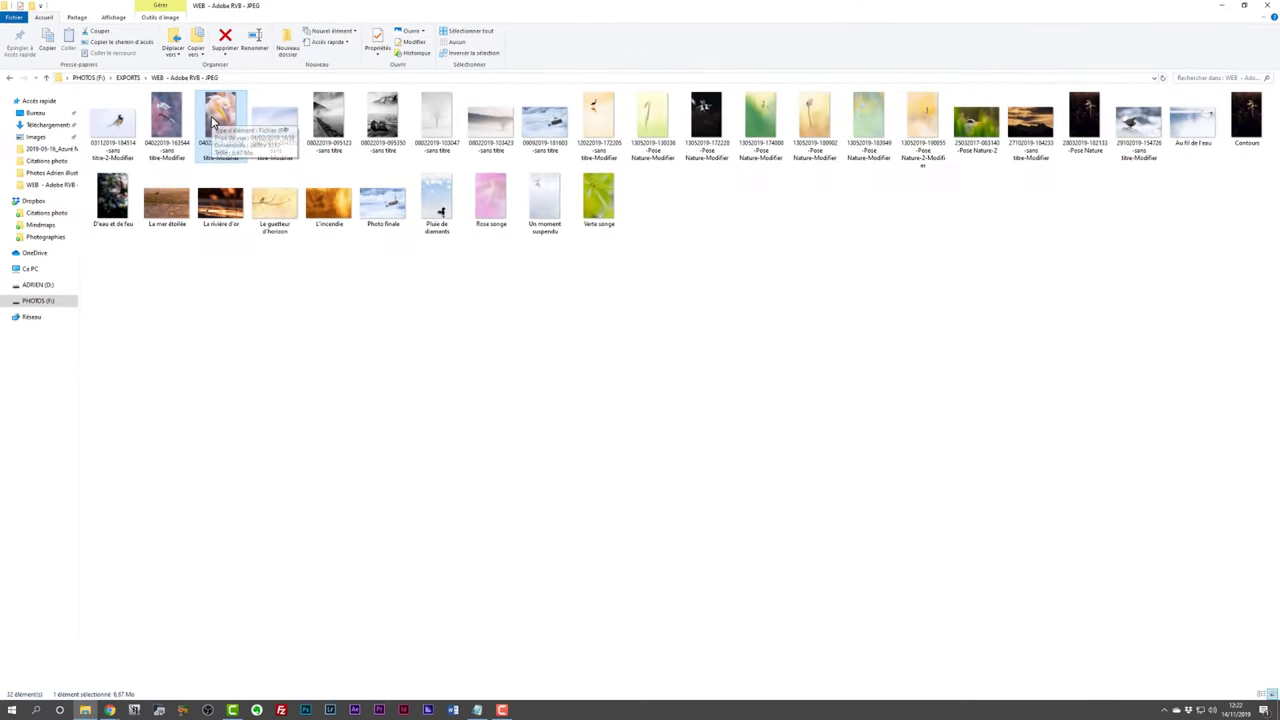
Step: Open the pelican photo with FastStone Image Viewer
{"action": "right_click", "coordinate": [213, 119]}
{"action": "left_click", "coordinate": [335, 304]}
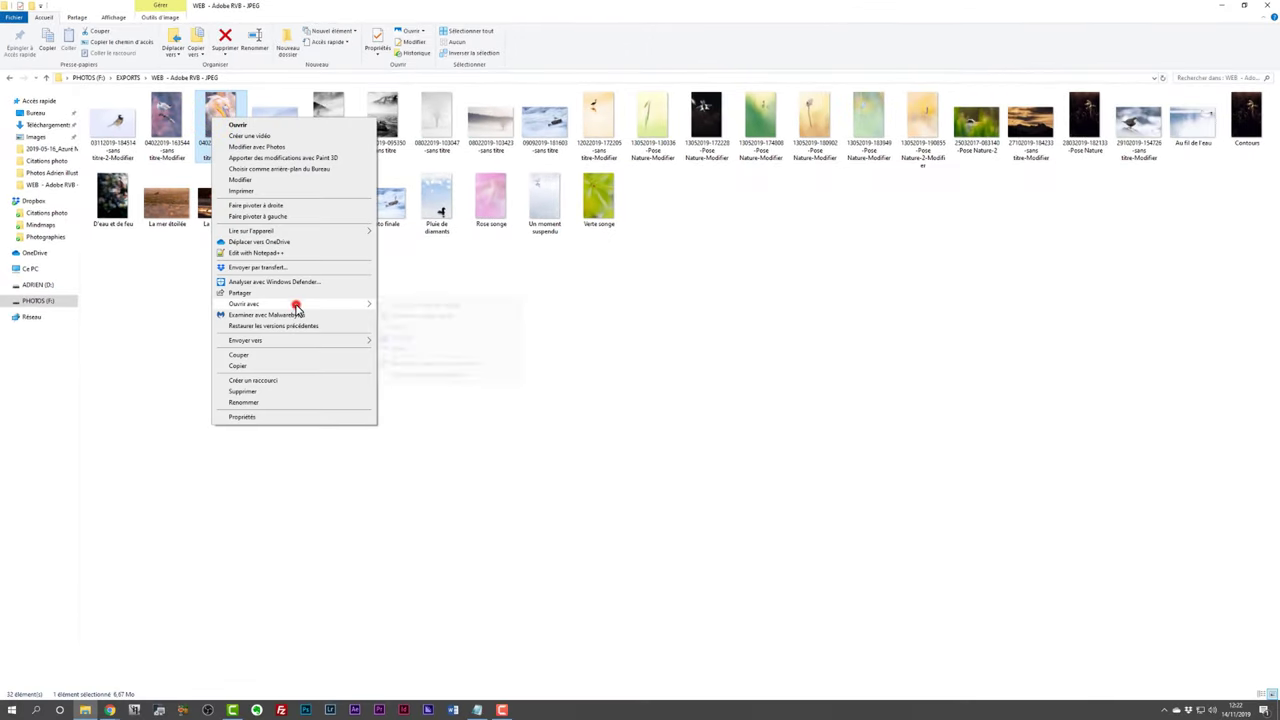
{"action": "left_click", "coordinate": [426, 322]}
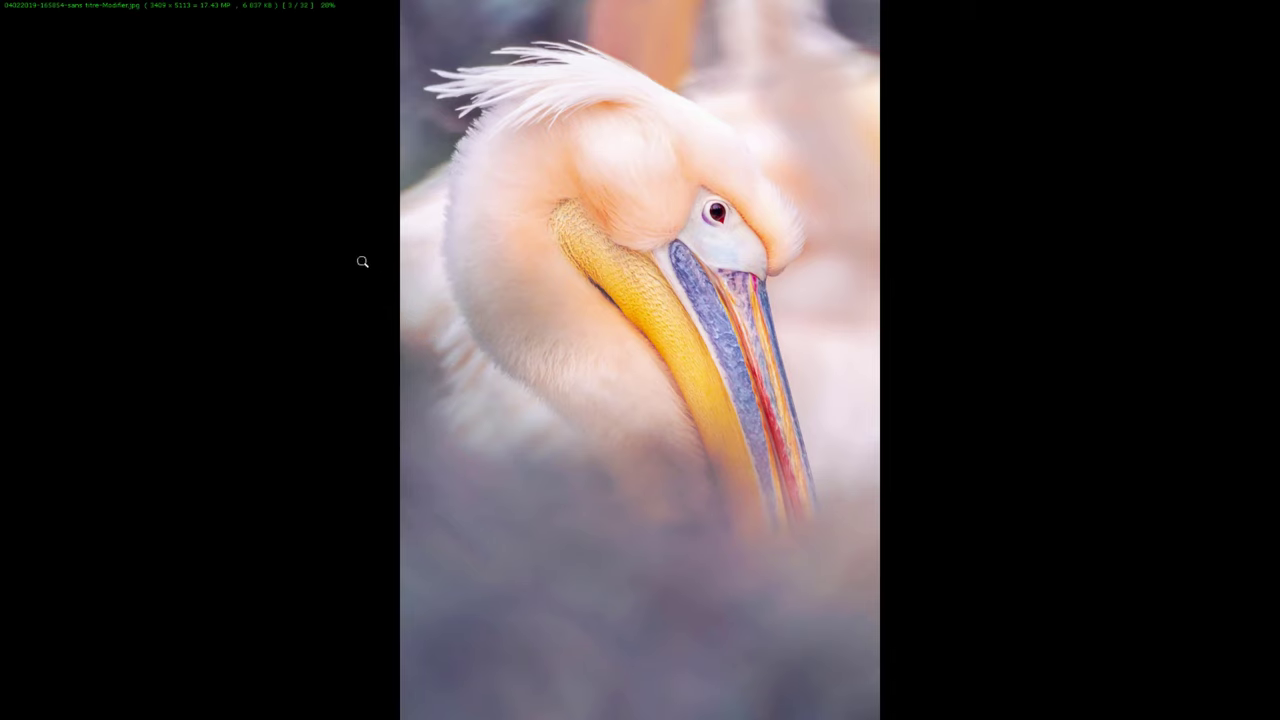
Step: Zoom in and out on the pelican photo, showing its EXIF data (Canon EOS 7D, 516 mm)
{"action": "scroll", "coordinate": [244, 20], "scroll_direction": "up", "scroll_amount": 1}
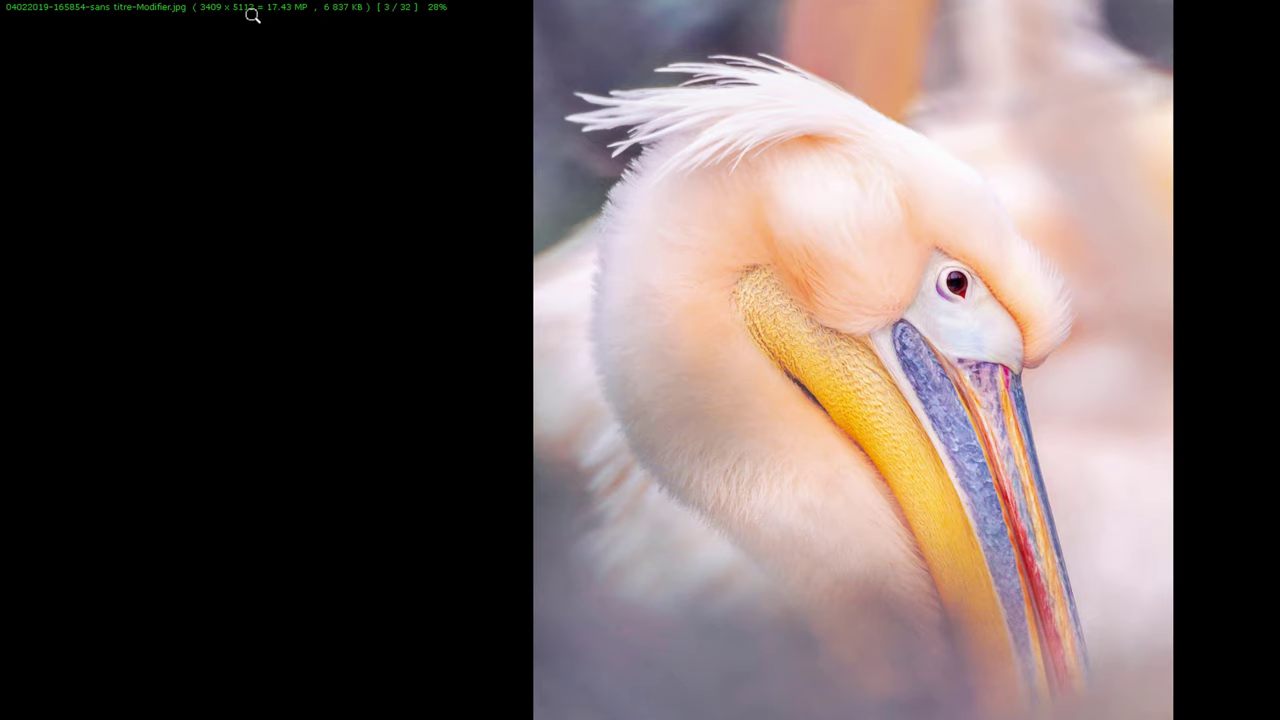
{"action": "scroll", "coordinate": [243, 11], "scroll_direction": "down", "scroll_amount": 1}
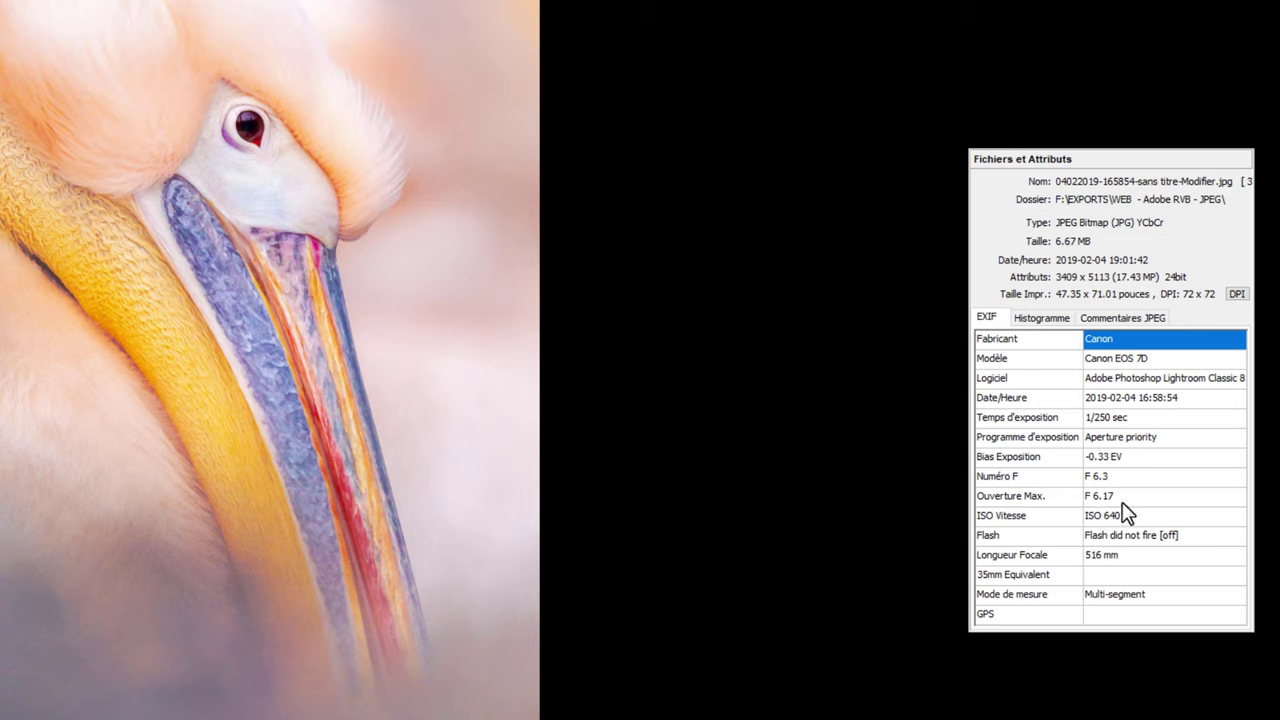
Step: Check the histogram, add the JPEG comment 'Photographie de pélican', then zoom on the beak
{"action": "left_click", "coordinate": [1040, 320]}
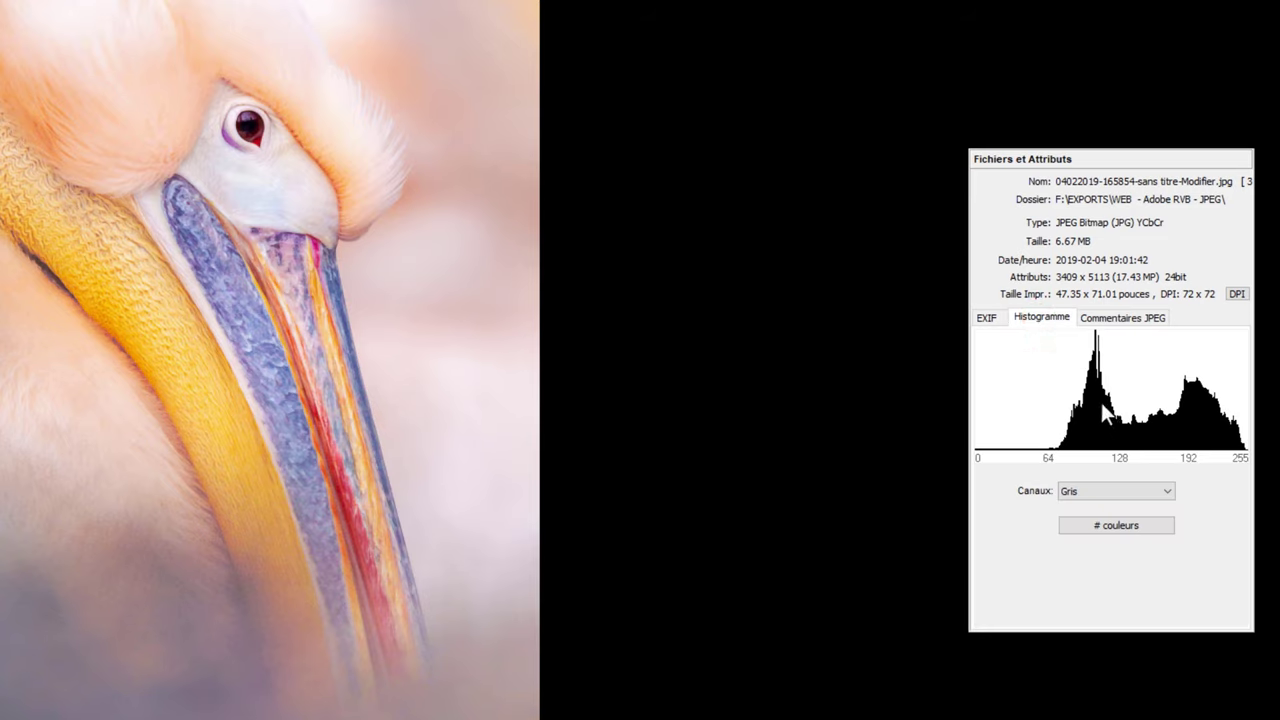
{"action": "left_click", "coordinate": [1122, 318]}
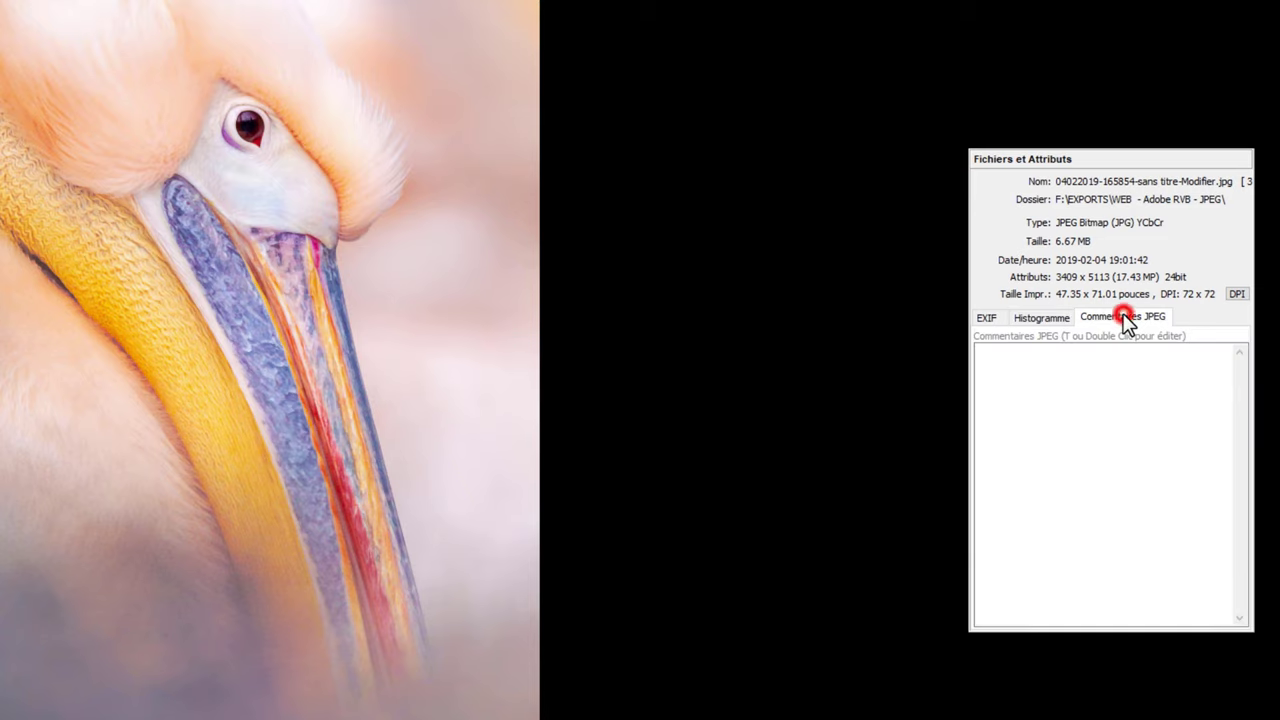
{"action": "double_click", "coordinate": [1059, 450]}
{"action": "type", "text": "Photographie de pélican"}
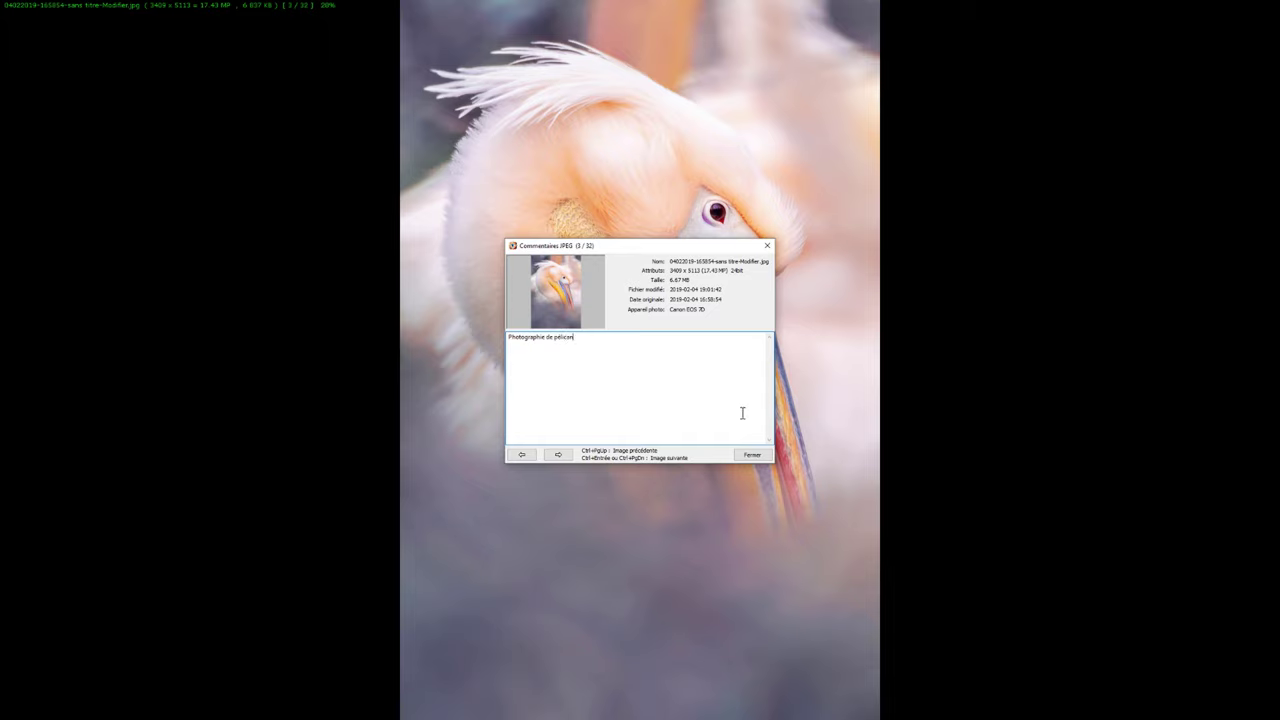
{"action": "left_click", "coordinate": [754, 457]}
{"action": "left_click", "coordinate": [750, 455]}
{"action": "left_click", "coordinate": [776, 451]}
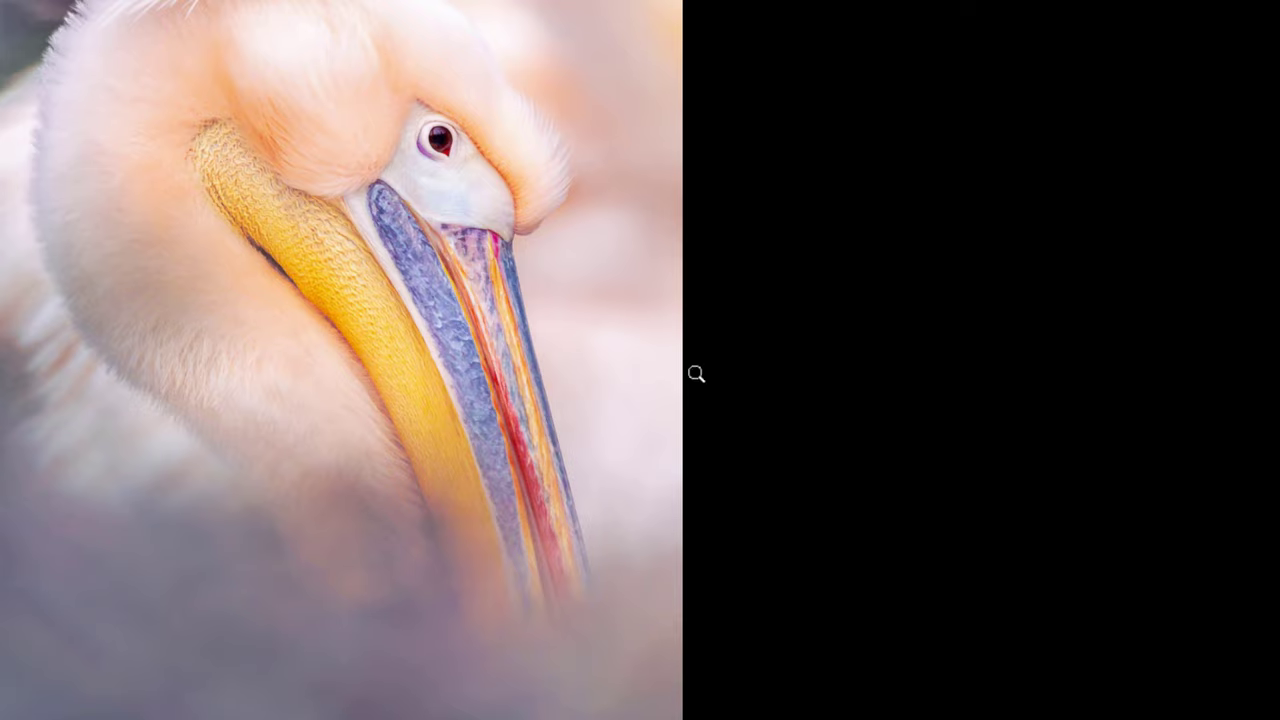
Step: Browse the next exported photos and copy the foggy tree's F 2.83 maximum aperture value
{"action": "scroll", "coordinate": [586, 337], "scroll_direction": "down", "scroll_amount": 1}
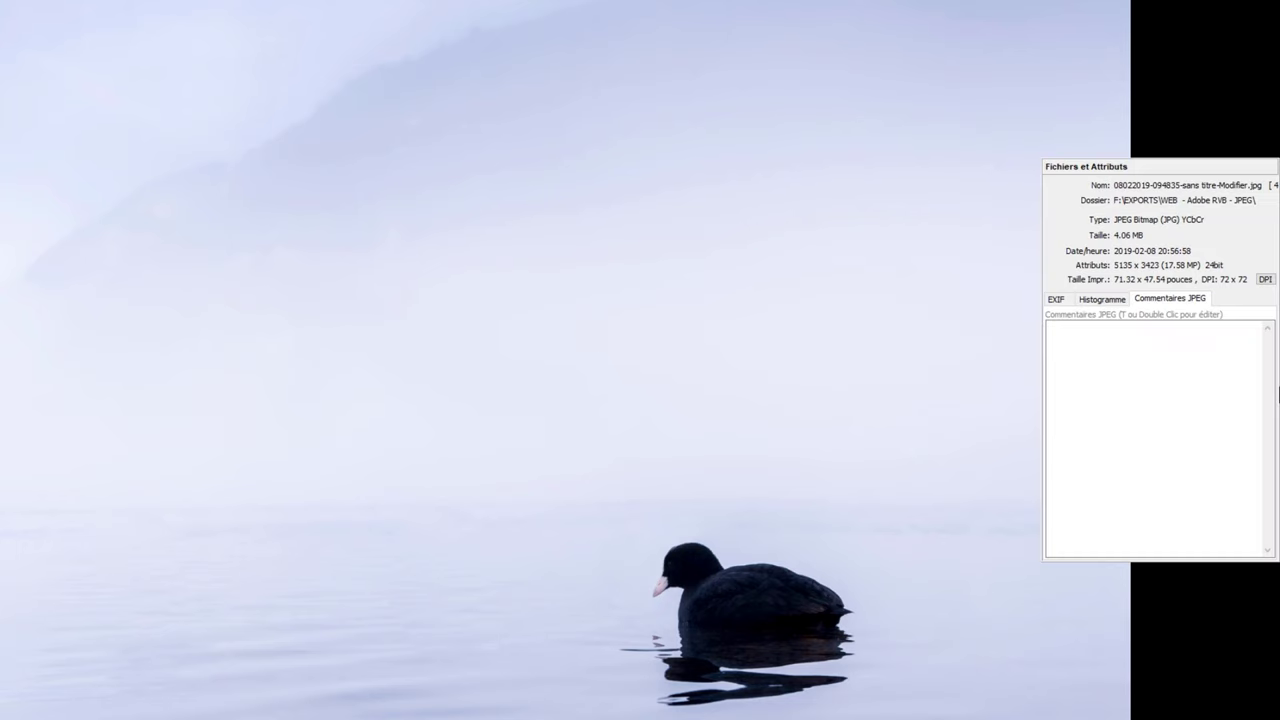
{"action": "scroll", "coordinate": [1268, 398], "scroll_direction": "down", "scroll_amount": 1}
{"action": "scroll", "coordinate": [1243, 394], "scroll_direction": "down", "scroll_amount": 1}
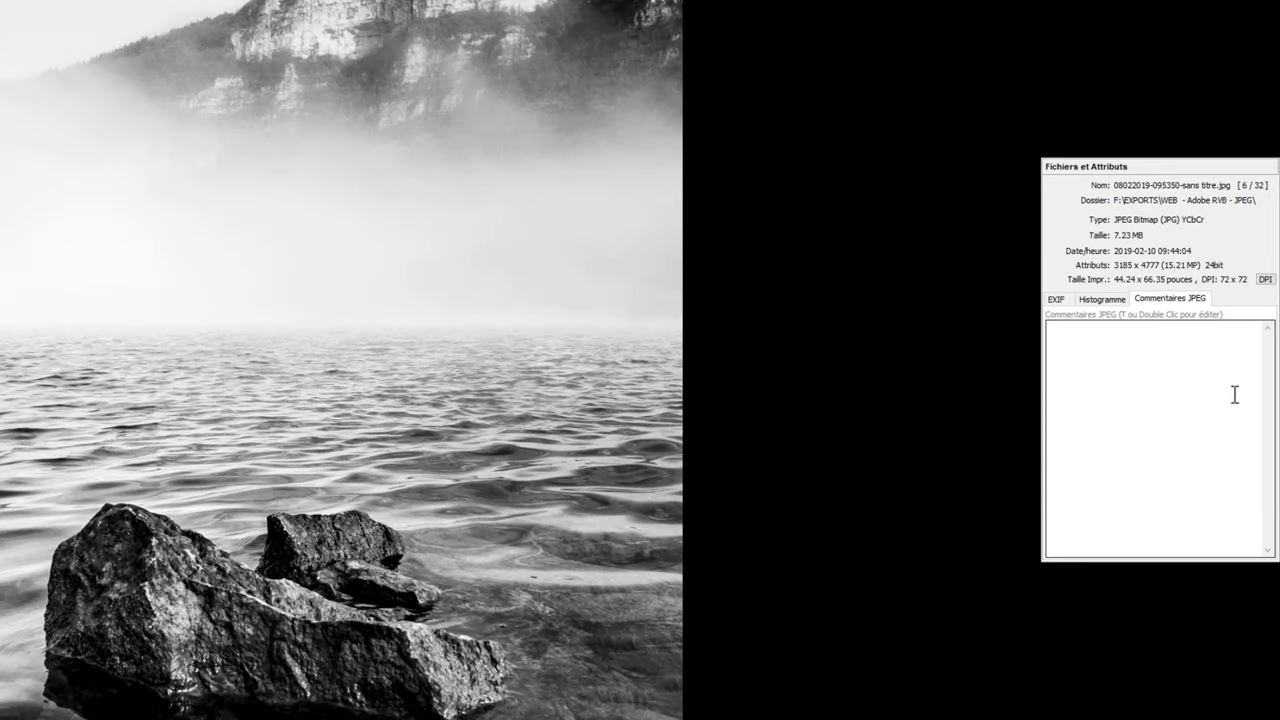
{"action": "scroll", "coordinate": [1236, 395], "scroll_direction": "down", "scroll_amount": 1}
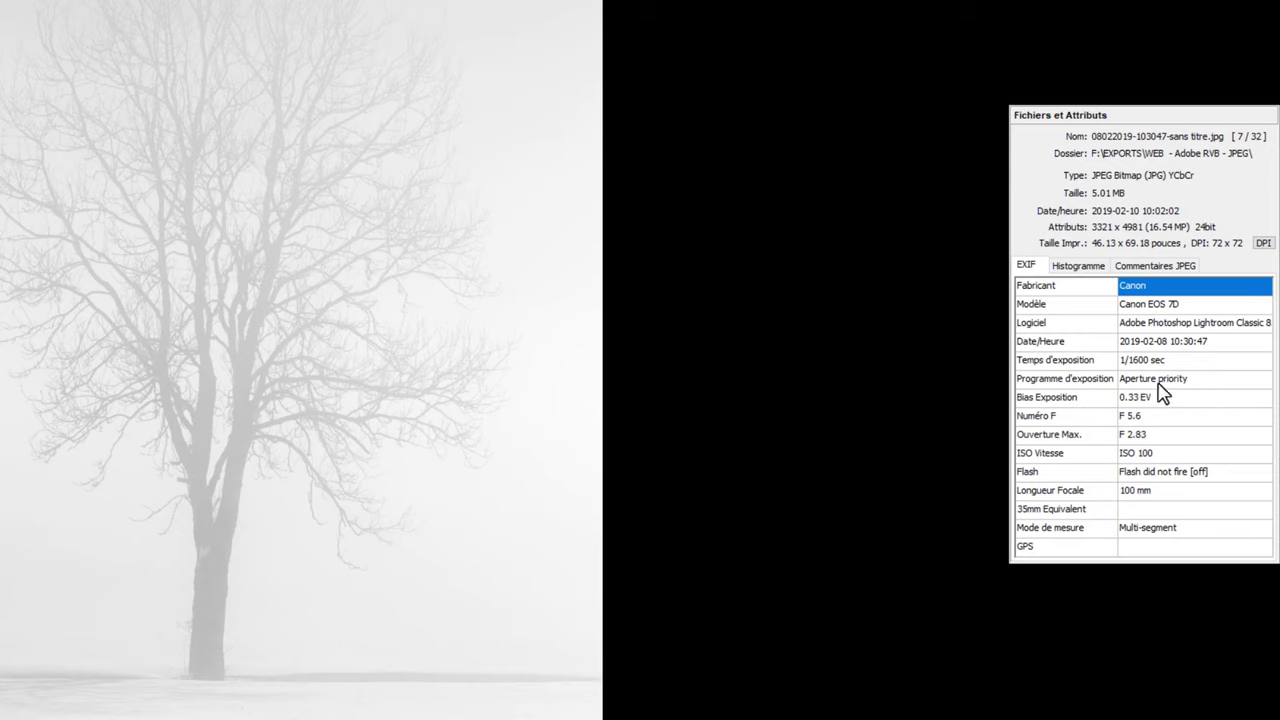
{"action": "right_click", "coordinate": [1123, 433]}
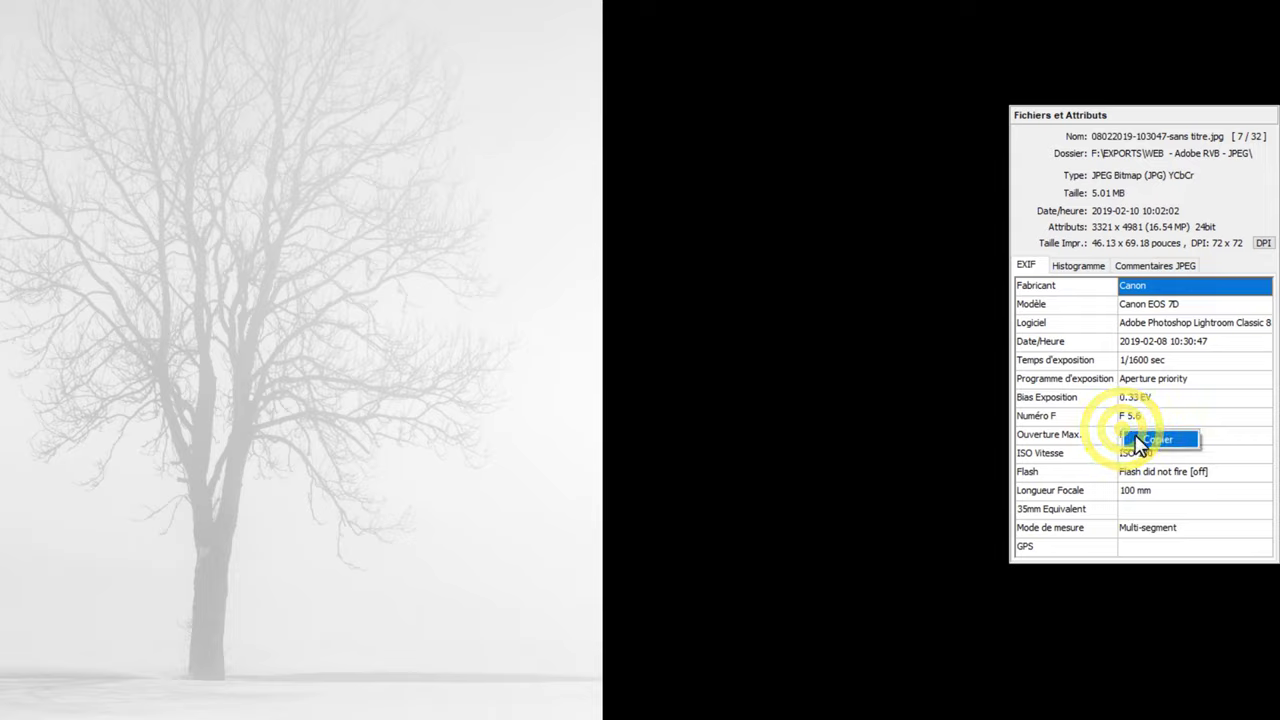
{"action": "left_click", "coordinate": [1157, 440]}
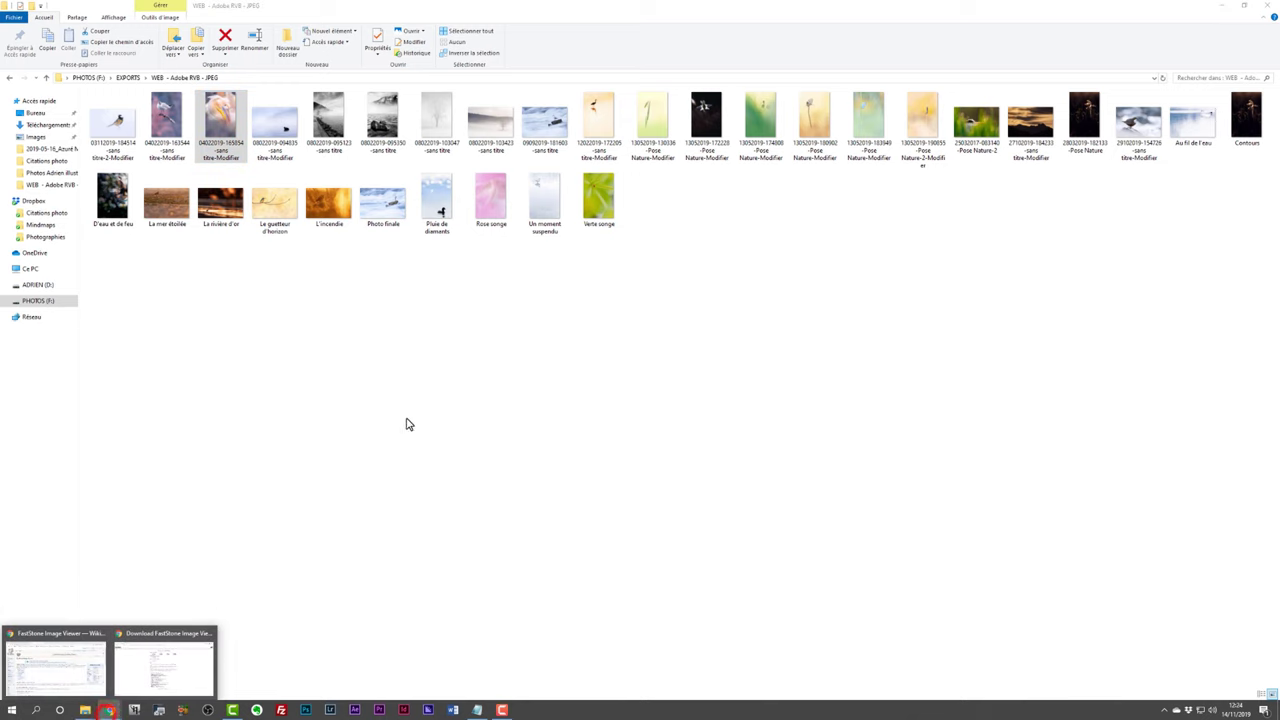
Step: Start a new Pose Nature Facebook post and attach the misty tree photo from Explorer
{"action": "left_click", "coordinate": [73, 677]}
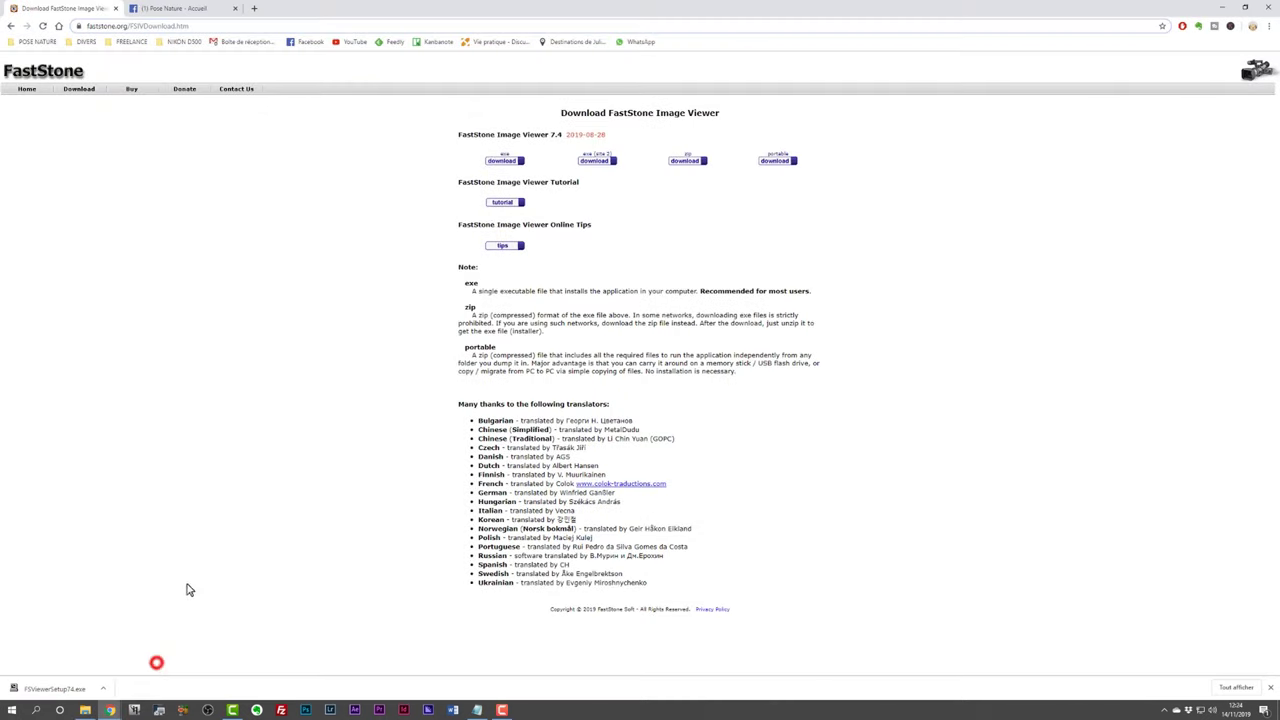
{"action": "left_click", "coordinate": [198, 8]}
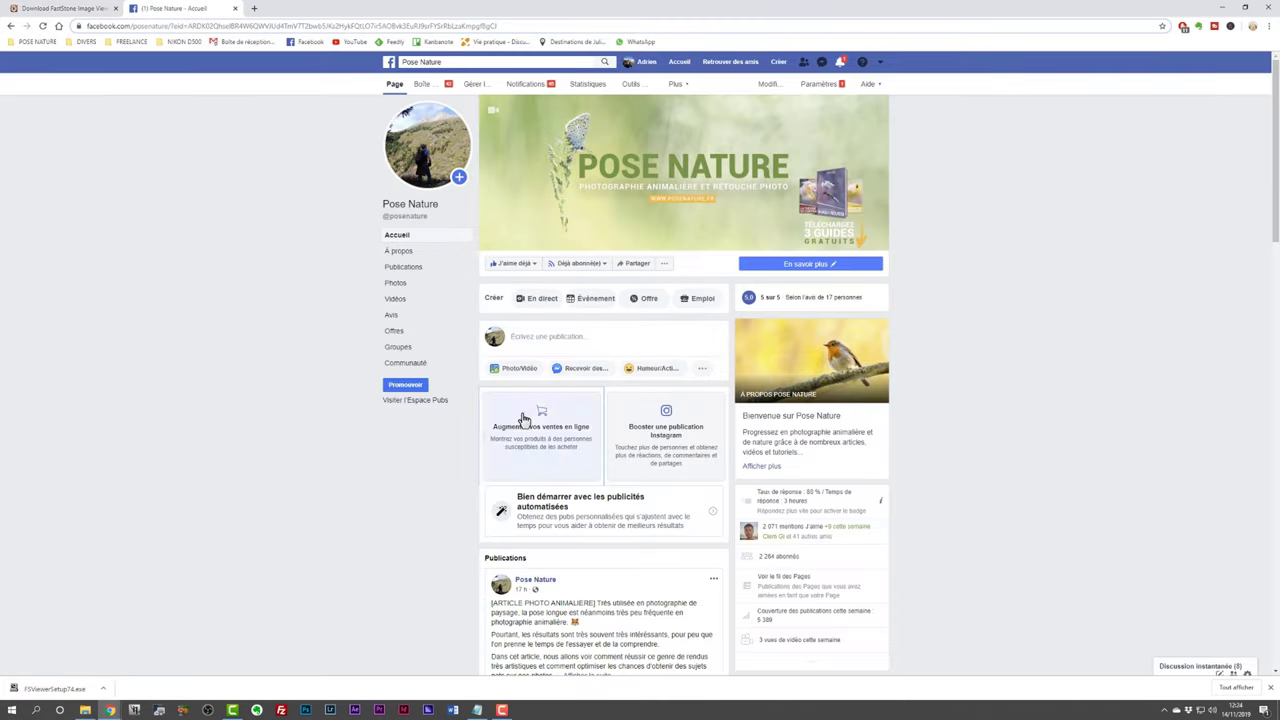
{"action": "left_click", "coordinate": [560, 332]}
{"action": "key", "text": "alt+Tab"}
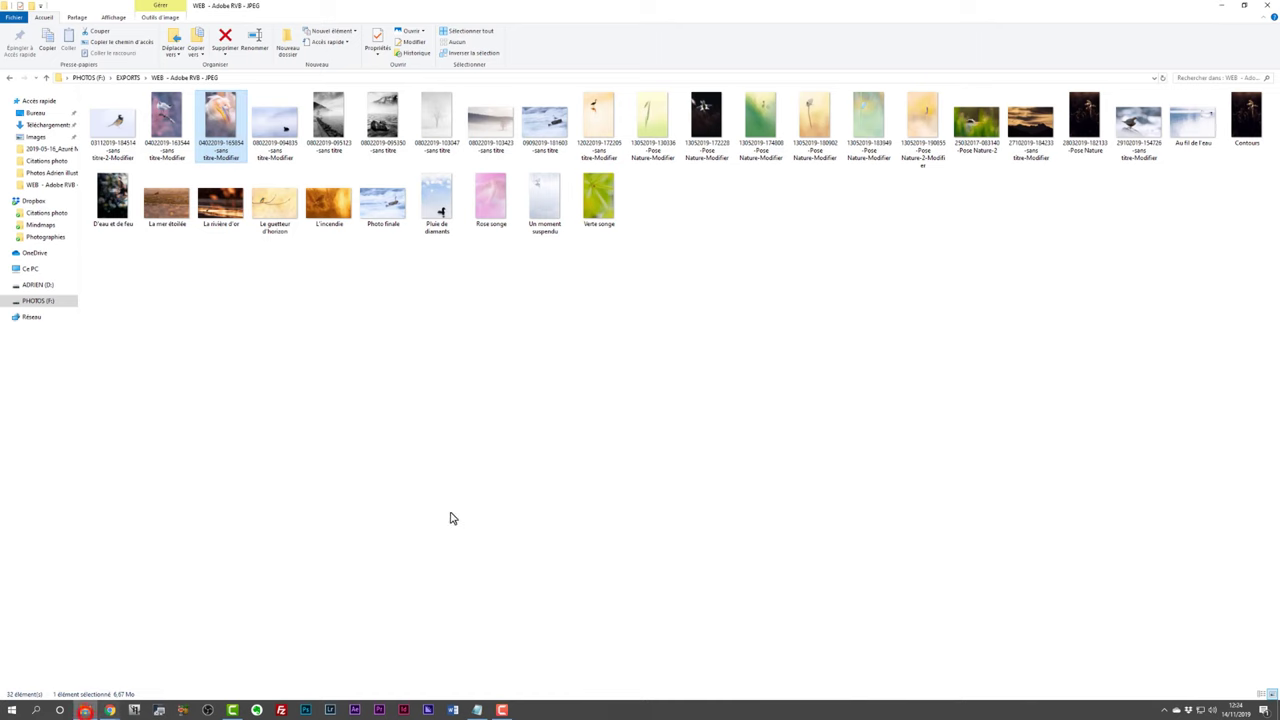
{"action": "mouse_move", "coordinate": [436, 120]}
{"action": "left_mouse_down"}
{"action": "mouse_move", "coordinate": [108, 712]}
{"action": "mouse_move", "coordinate": [550, 445]}
{"action": "left_mouse_up"}
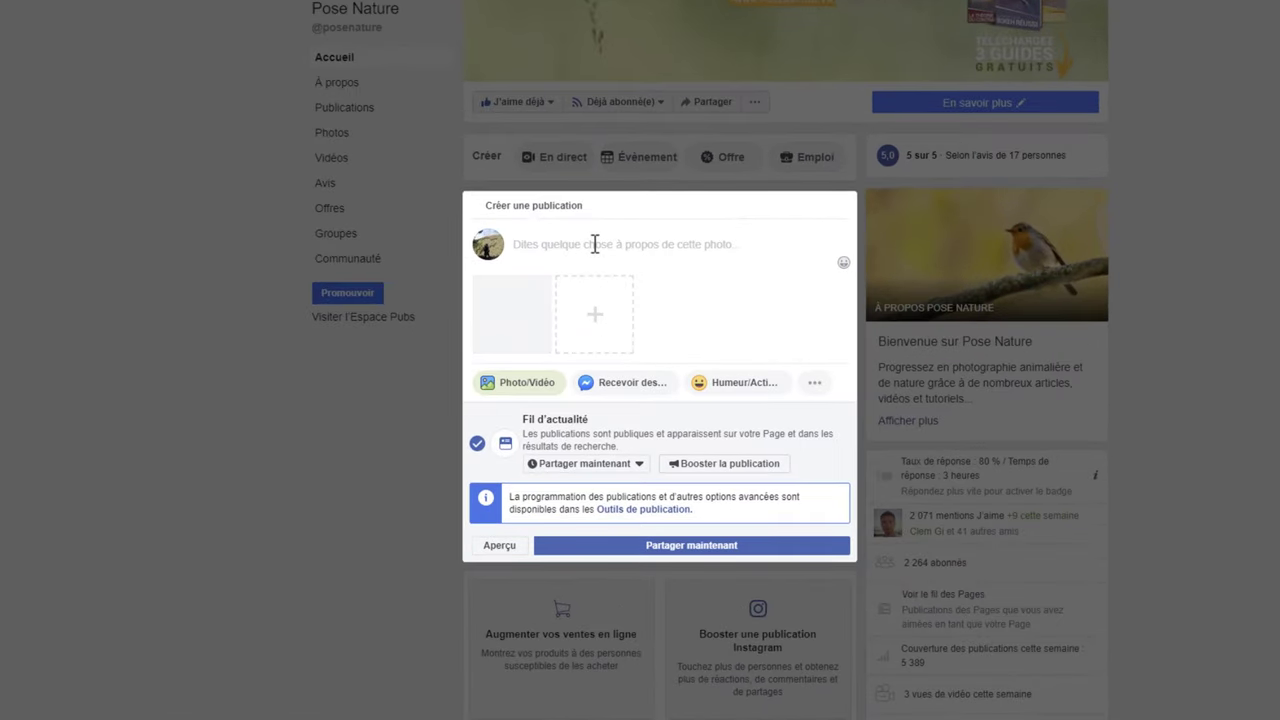
Step: Paste the shooting details as caption, deleting the Nom–Date/Heure lines and the 35mm, metering, GPS lines
{"action": "right_click", "coordinate": [594, 244]}
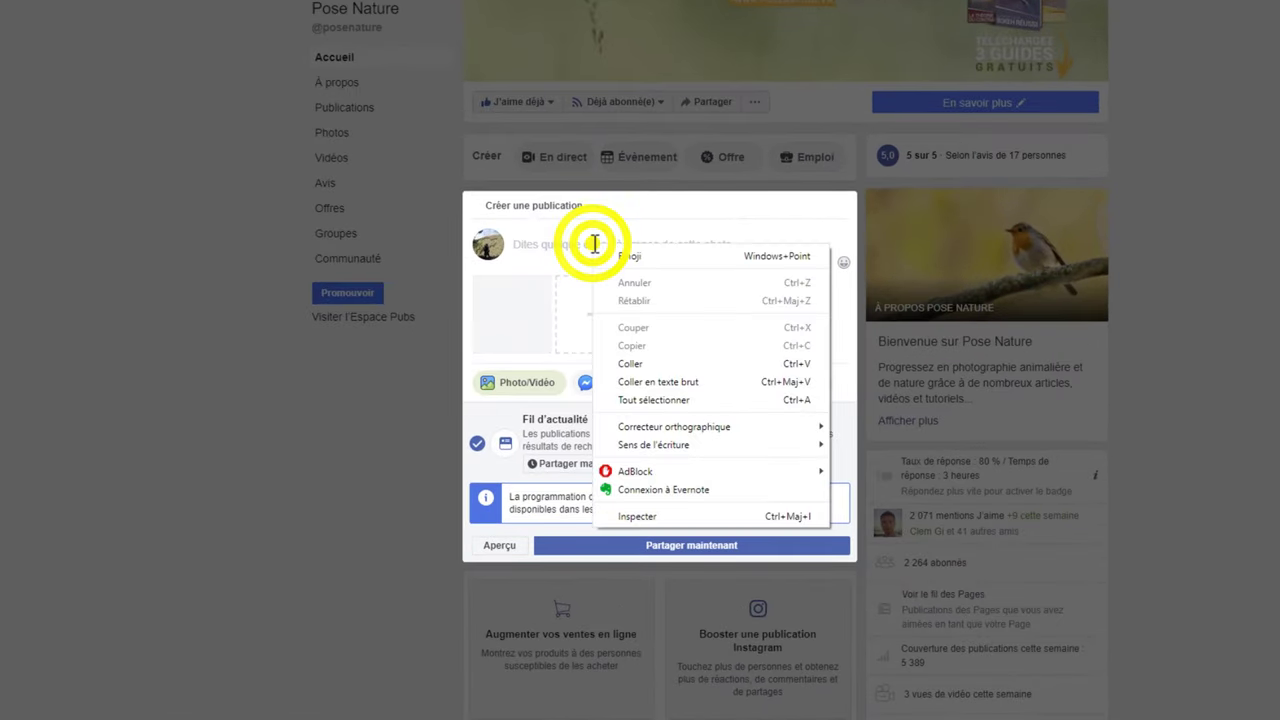
{"action": "left_click", "coordinate": [653, 368]}
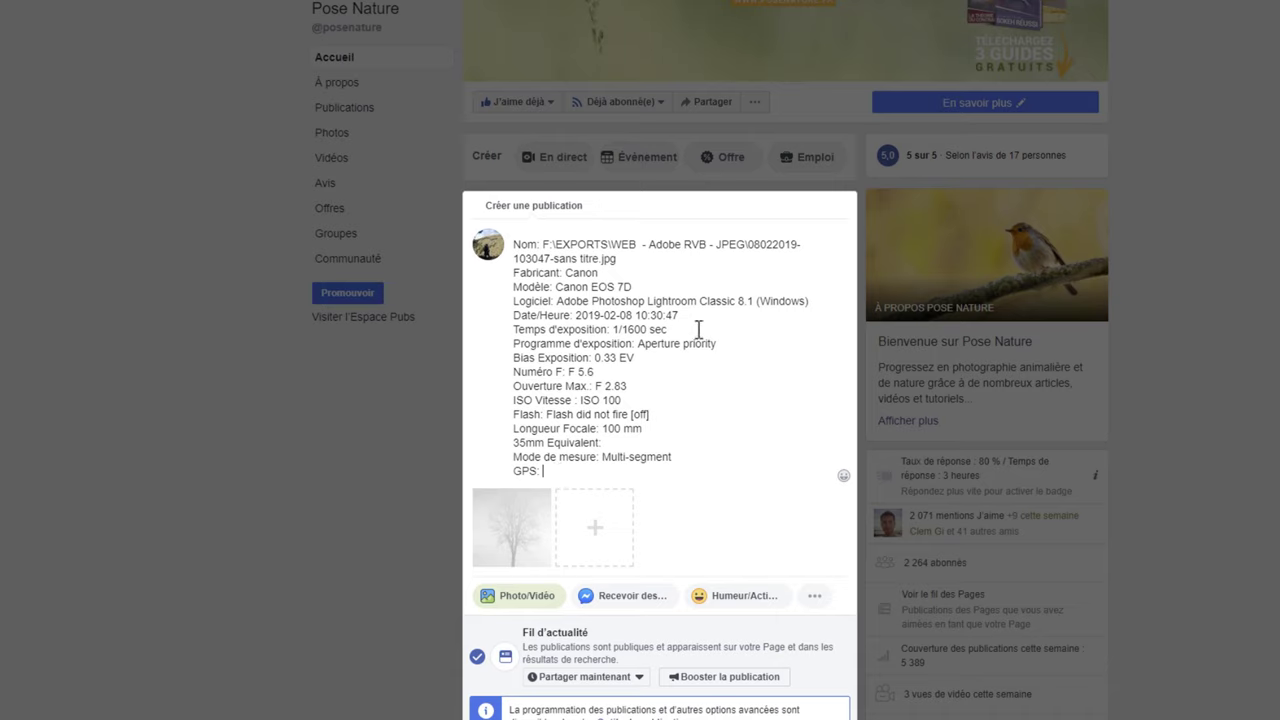
{"action": "left_click_drag", "start_coordinate": [690, 316], "coordinate": [485, 232]}
{"action": "key", "text": "Delete"}
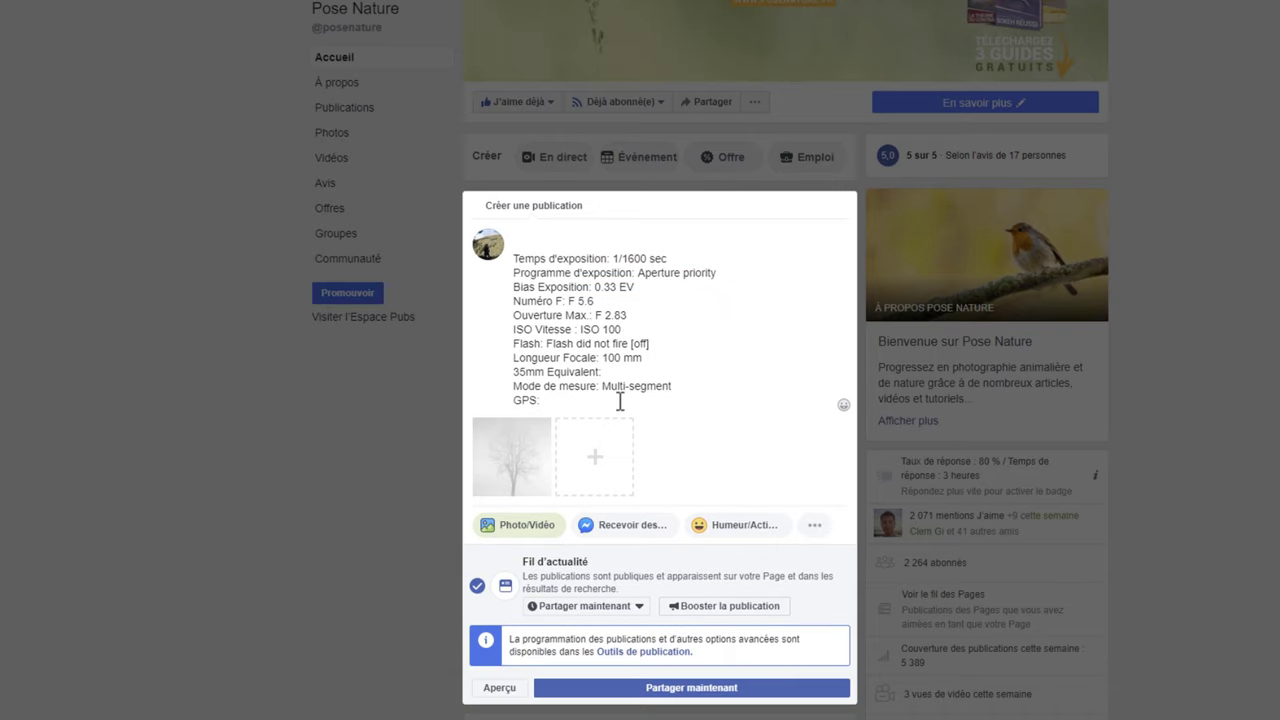
{"action": "mouse_move", "coordinate": [567, 403]}
{"action": "left_mouse_down"}
{"action": "mouse_move", "coordinate": [515, 392]}
{"action": "mouse_move", "coordinate": [513, 375]}
{"action": "left_mouse_up"}
{"action": "key", "text": "Delete"}
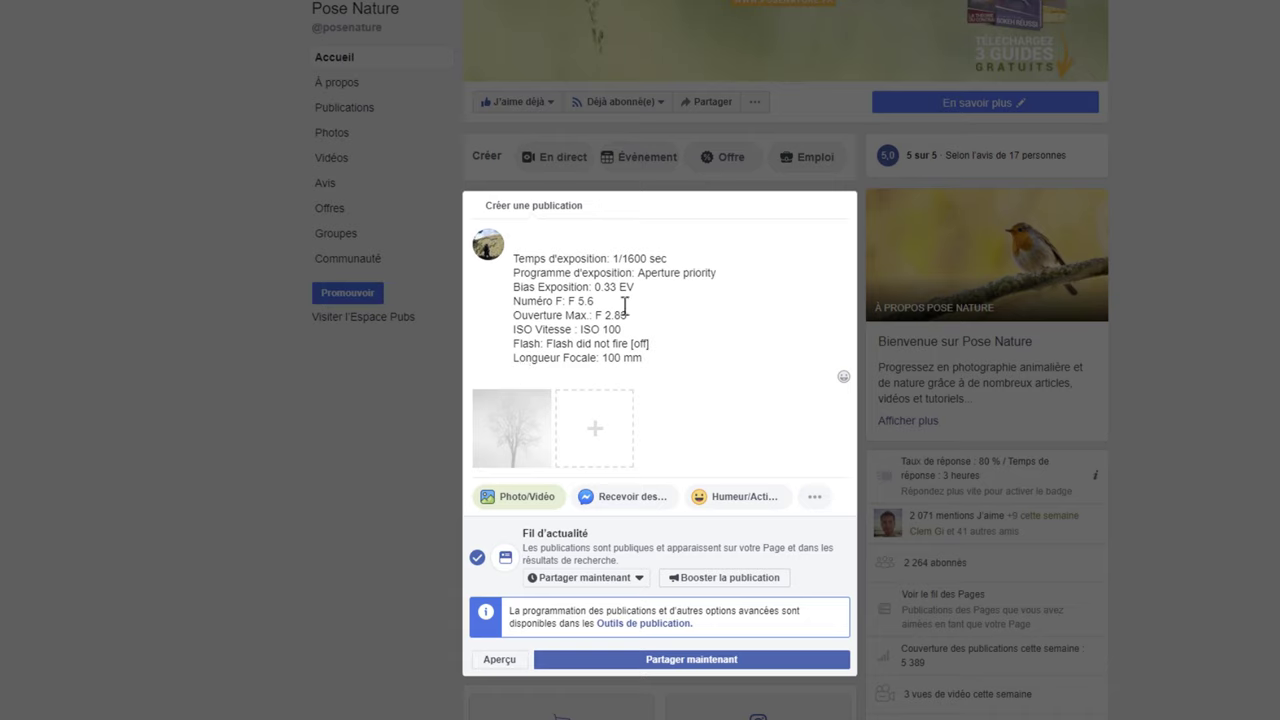
{"action": "left_click", "coordinate": [598, 230]}
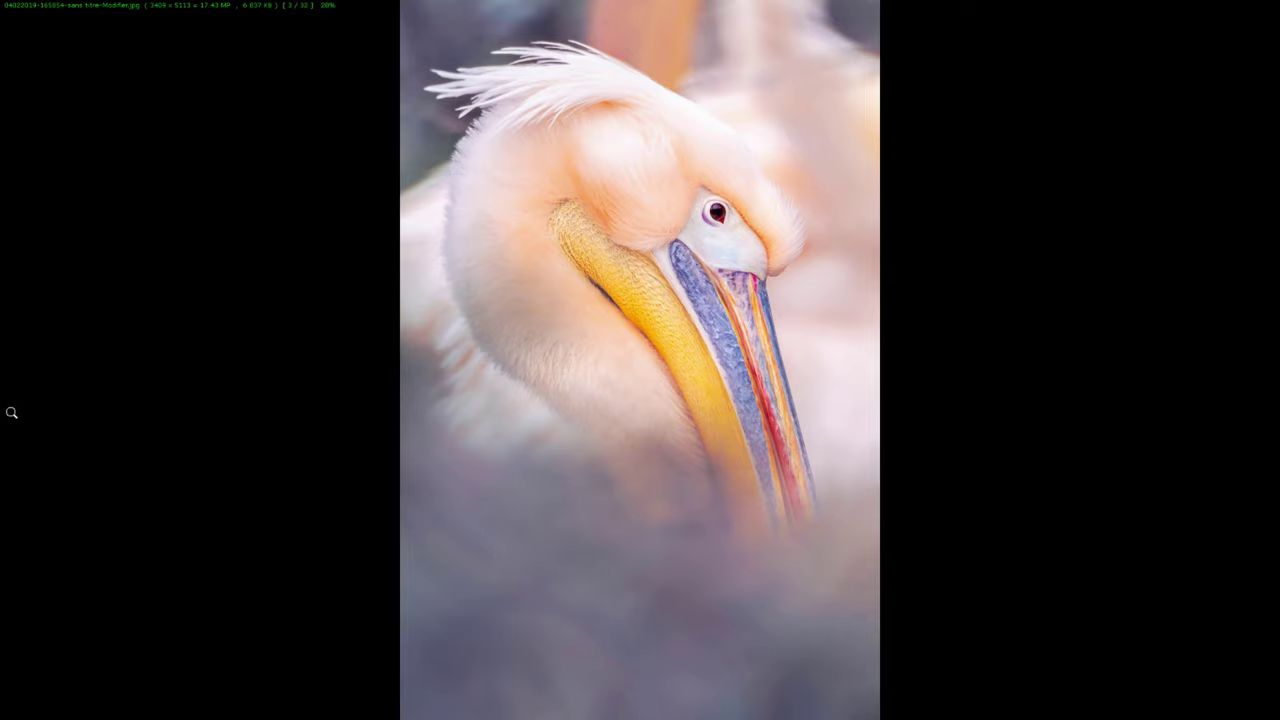
{"action": "mouse_move", "coordinate": [4, 400]}
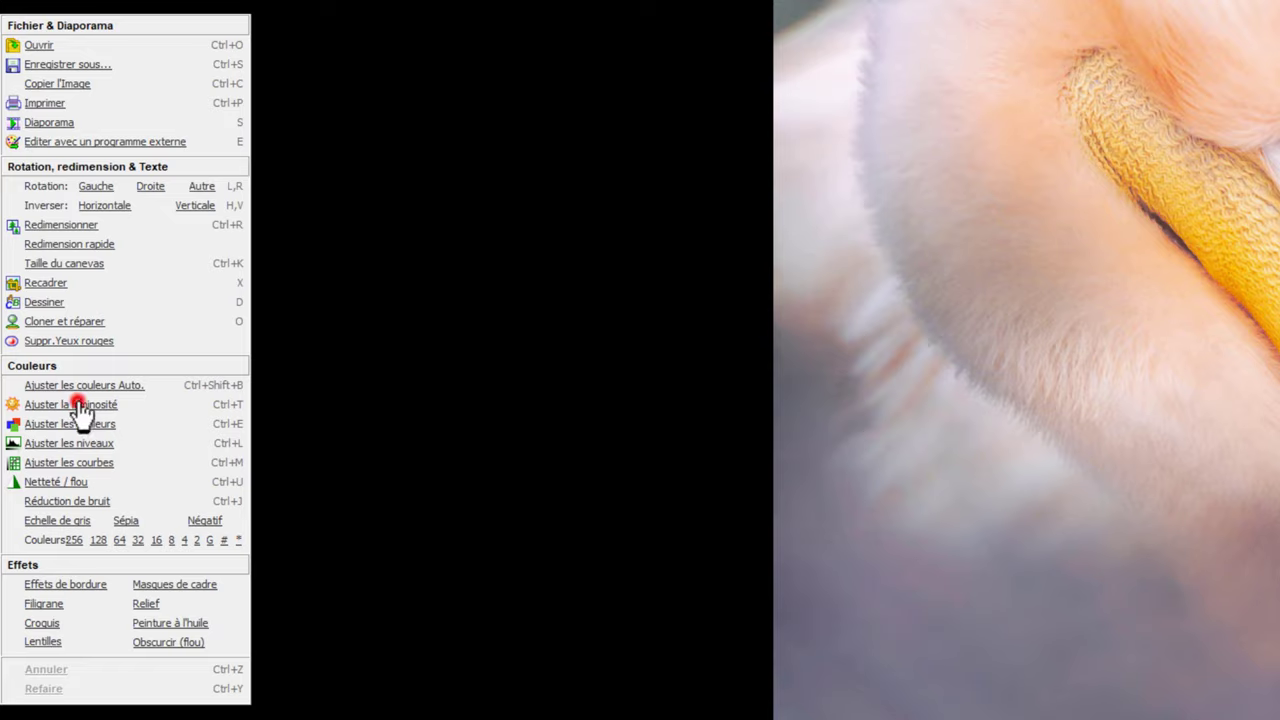
{"action": "left_click", "coordinate": [77, 405]}
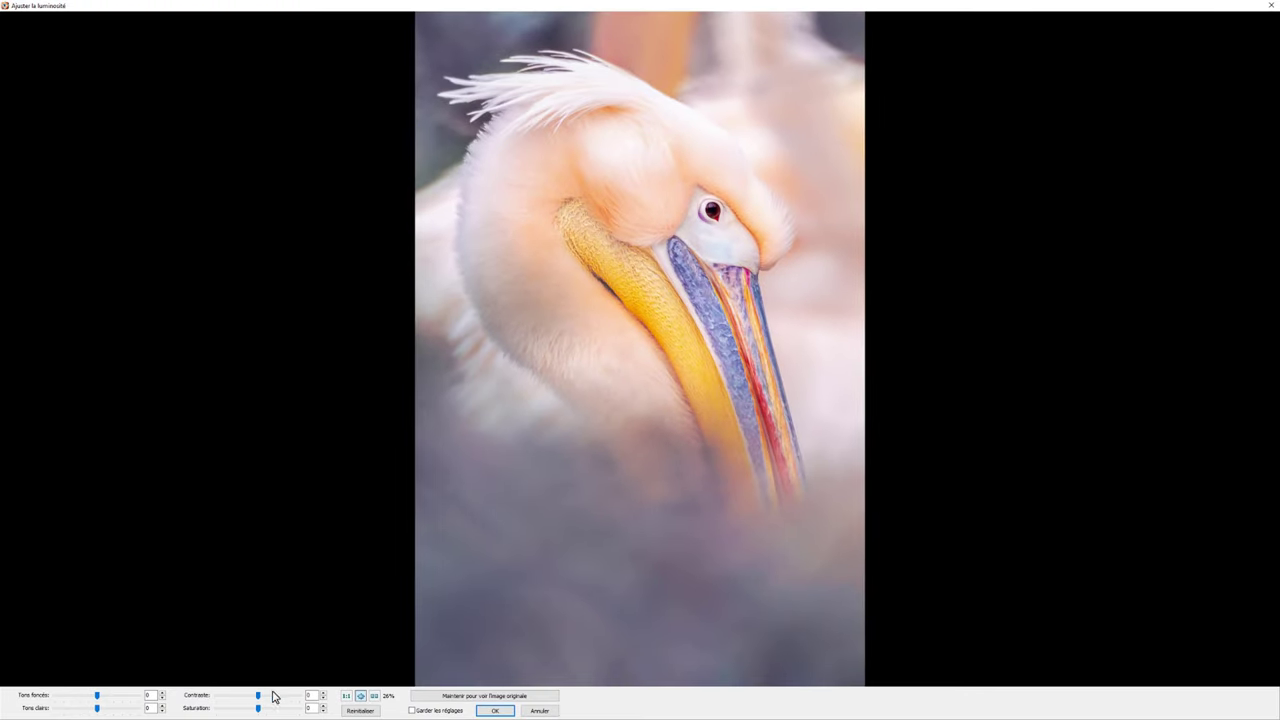
{"action": "mouse_move", "coordinate": [258, 695]}
{"action": "left_mouse_down"}
{"action": "mouse_move", "coordinate": [328, 690]}
{"action": "mouse_move", "coordinate": [308, 708]}
{"action": "left_mouse_up"}
{"action": "left_click_drag", "start_coordinate": [279, 712], "coordinate": [237, 713]}
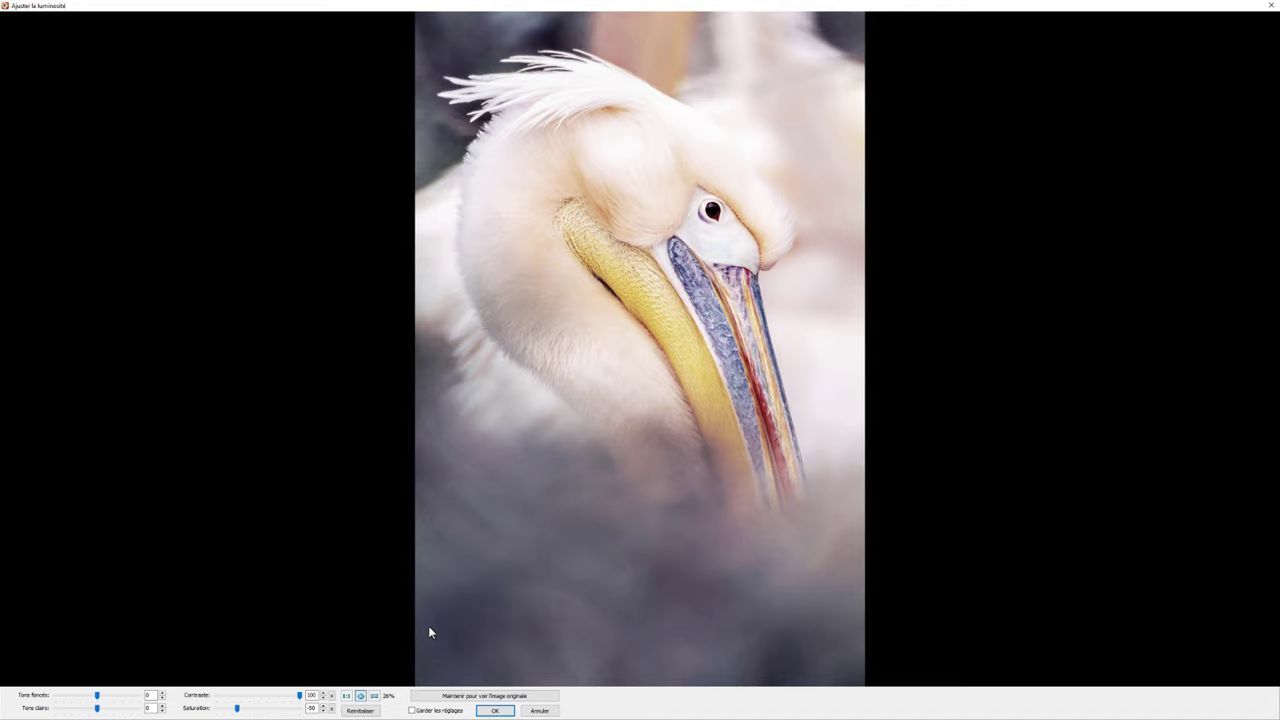
{"action": "left_click", "coordinate": [540, 711]}
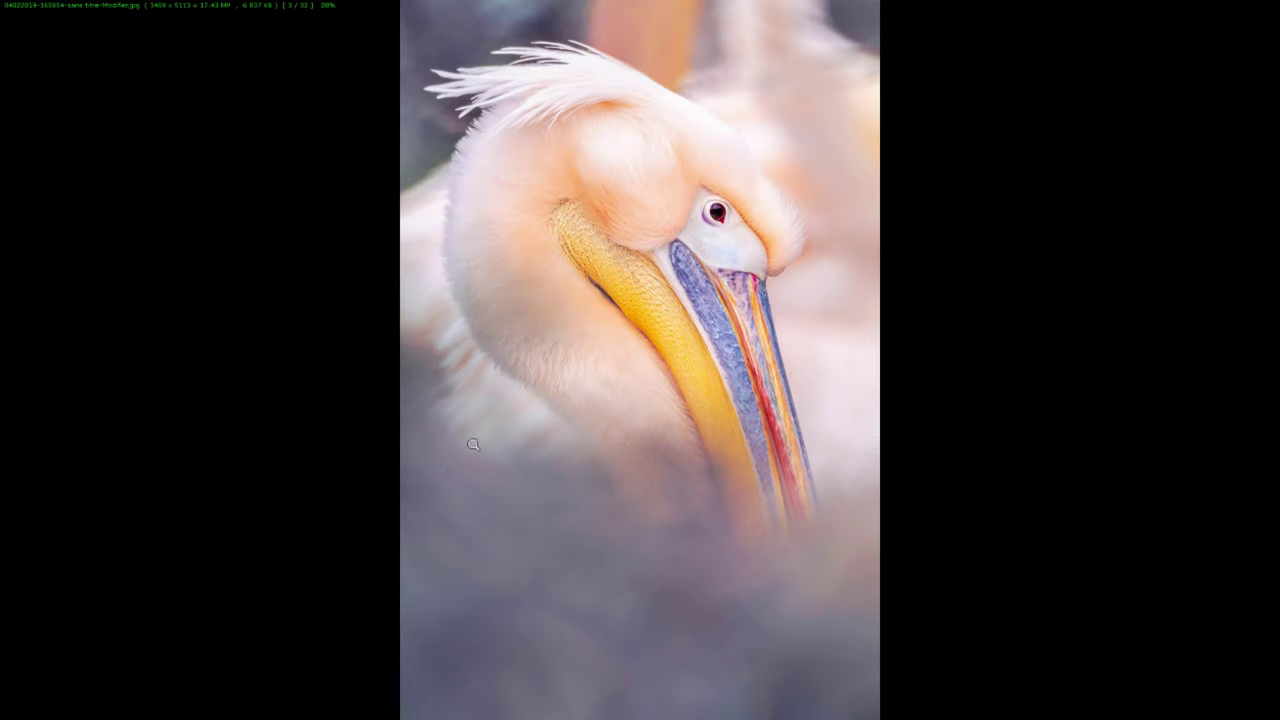
Step: Jump to the great tit photo (image 1 of 32) and bring up its editing menu
{"action": "key", "text": "Home"}
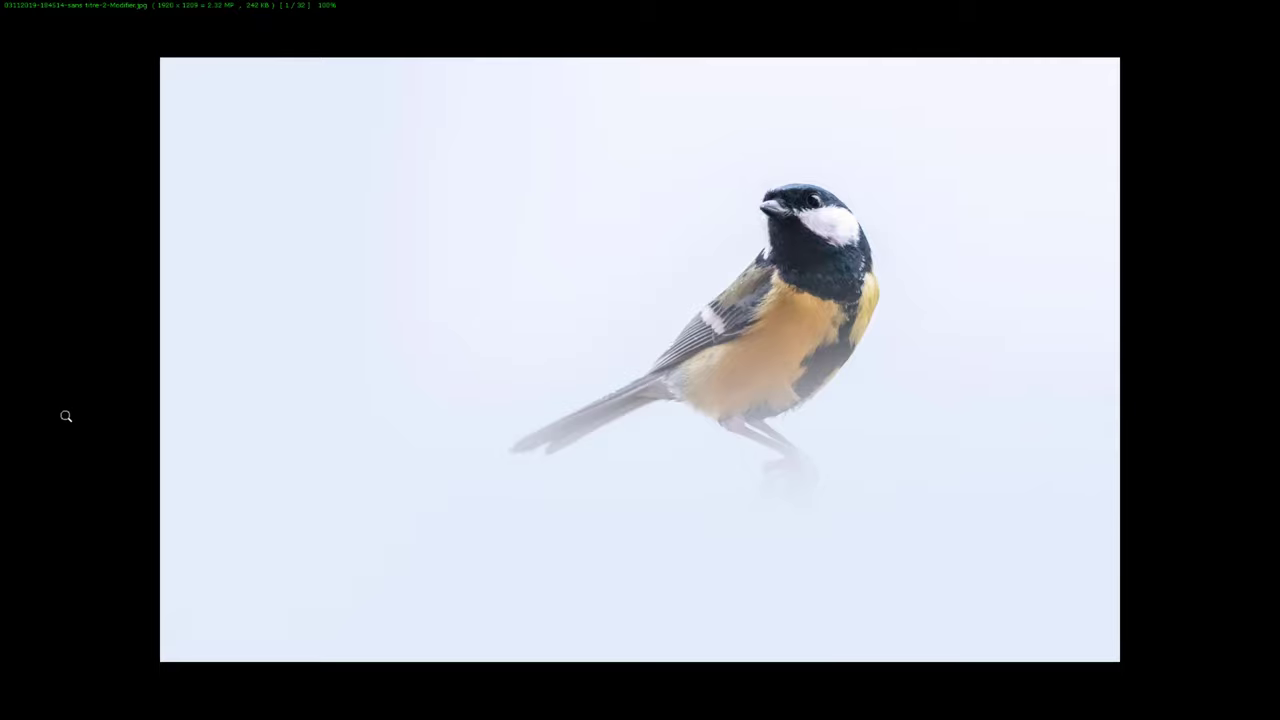
{"action": "scroll", "coordinate": [18, 427], "scroll_direction": "up", "scroll_amount": 2}
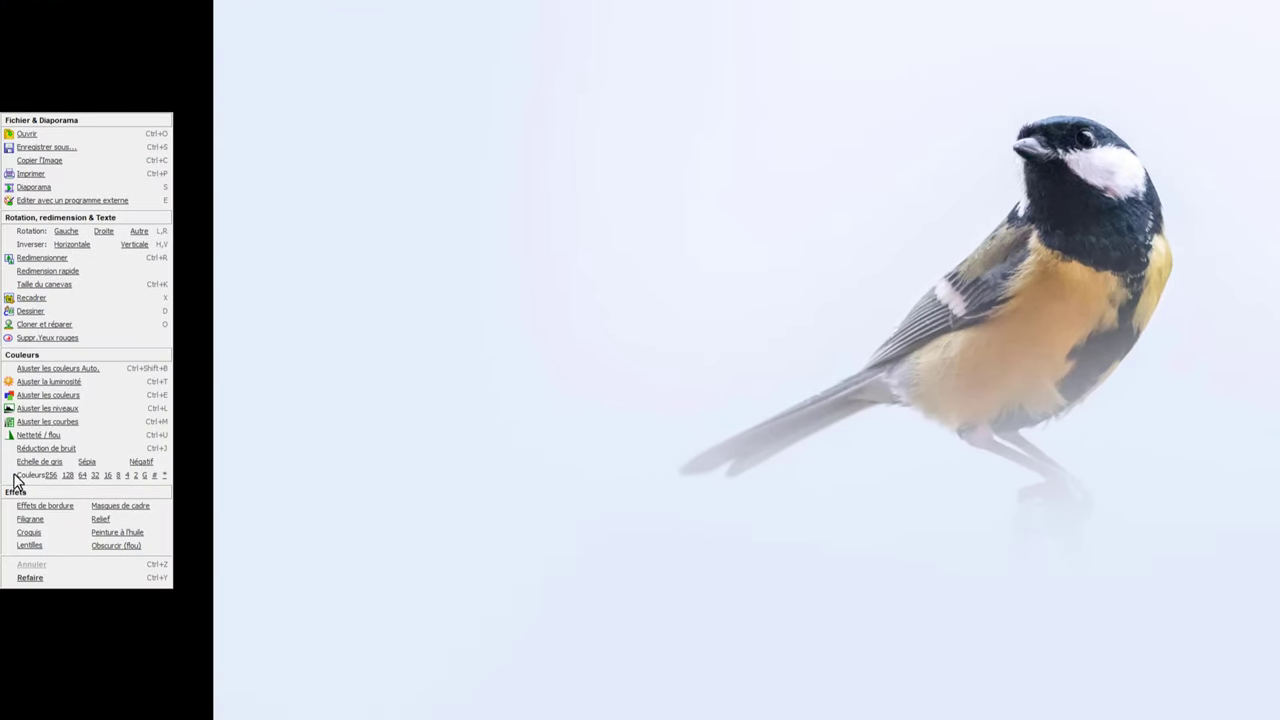
Step: Add only a white Cadre 1 border, width 100, to the great tit photo
{"action": "left_click", "coordinate": [30, 507]}
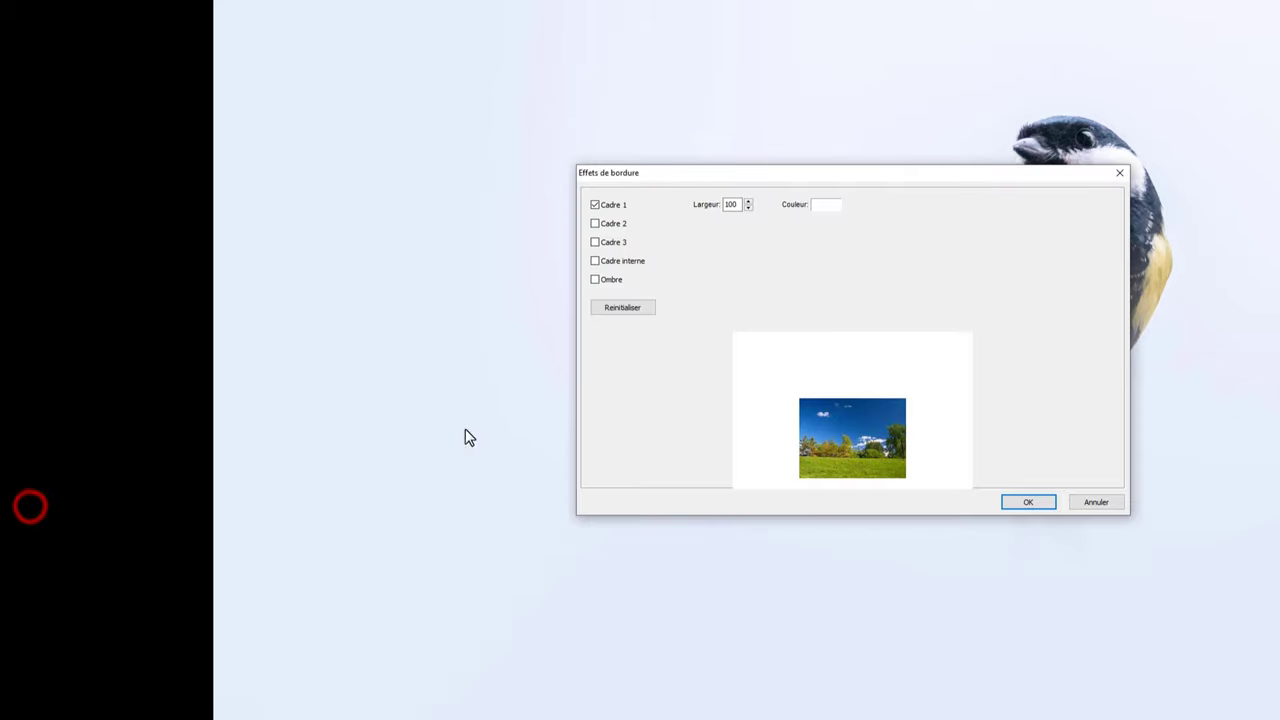
{"action": "left_click", "coordinate": [595, 223]}
{"action": "left_click", "coordinate": [596, 242]}
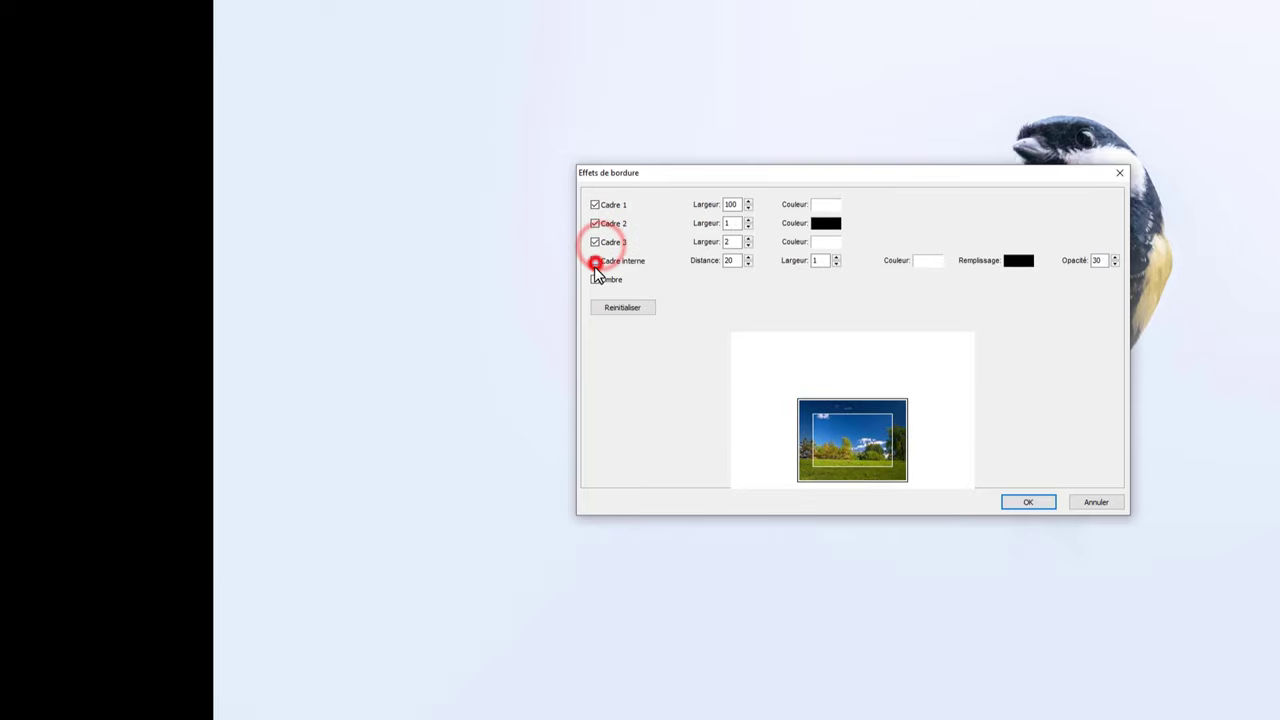
{"action": "left_click", "coordinate": [595, 279]}
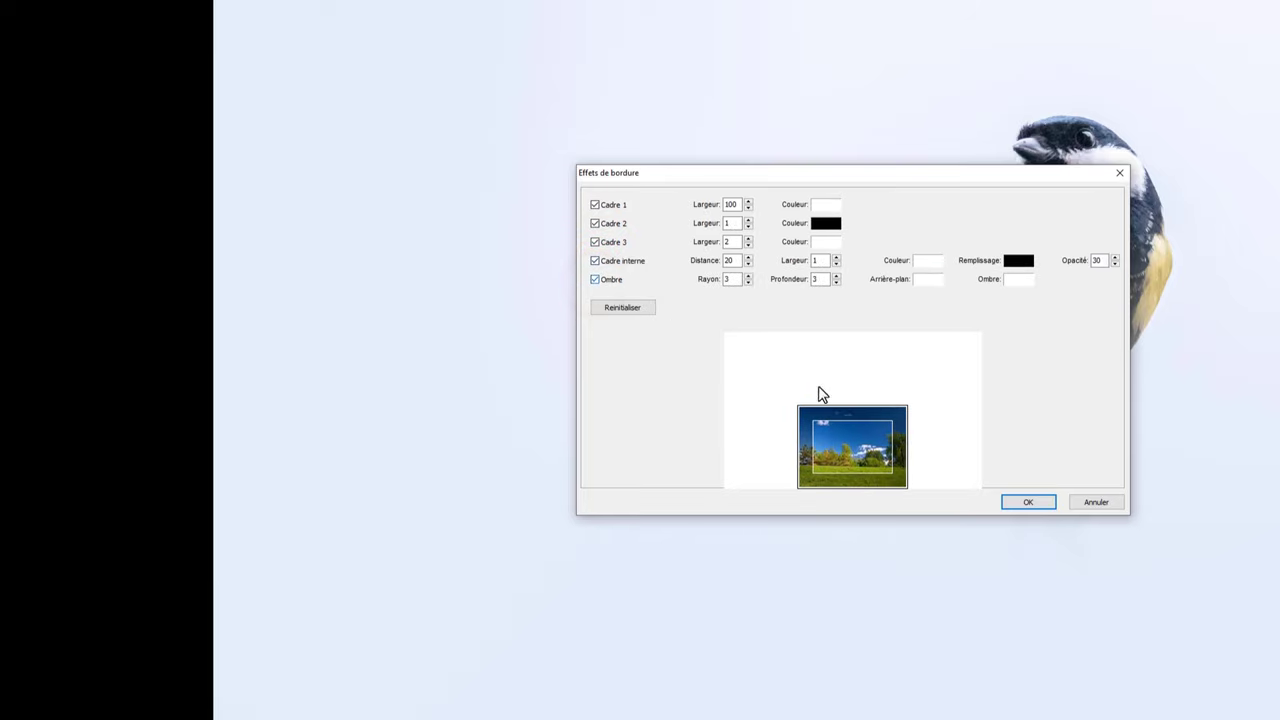
{"action": "left_click", "coordinate": [595, 279]}
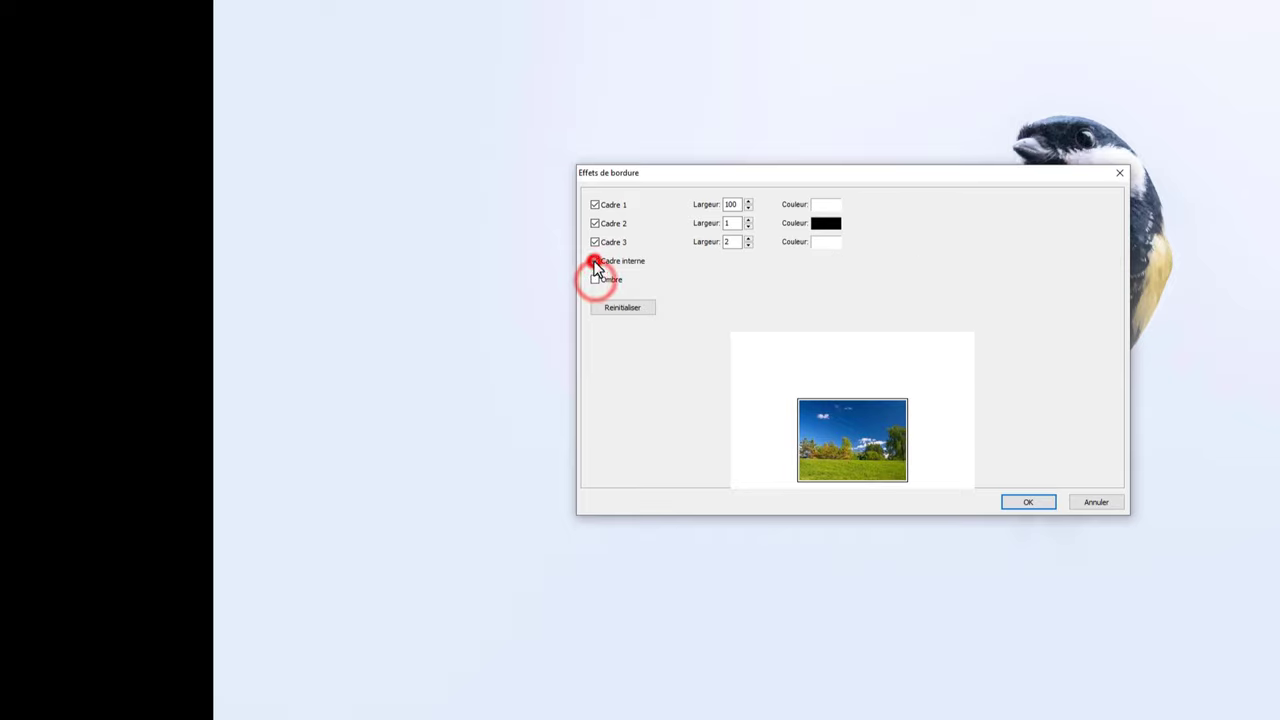
{"action": "left_click", "coordinate": [595, 242]}
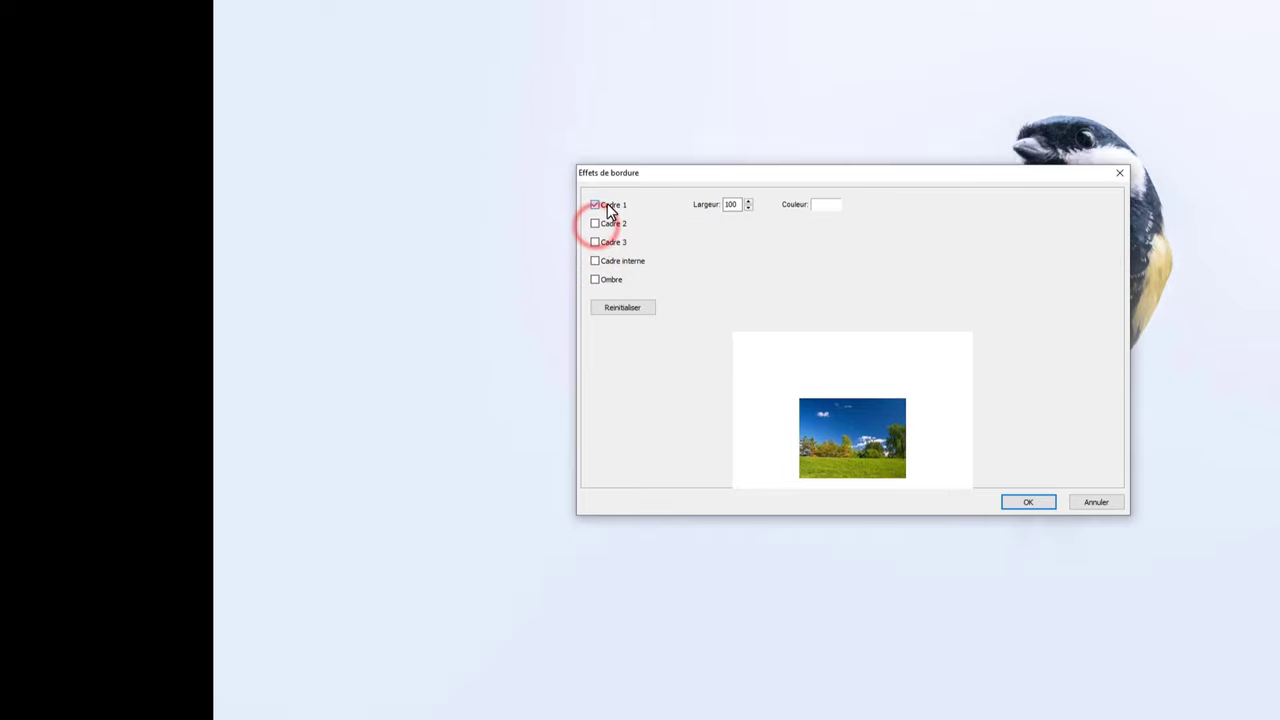
{"action": "left_click", "coordinate": [737, 205]}
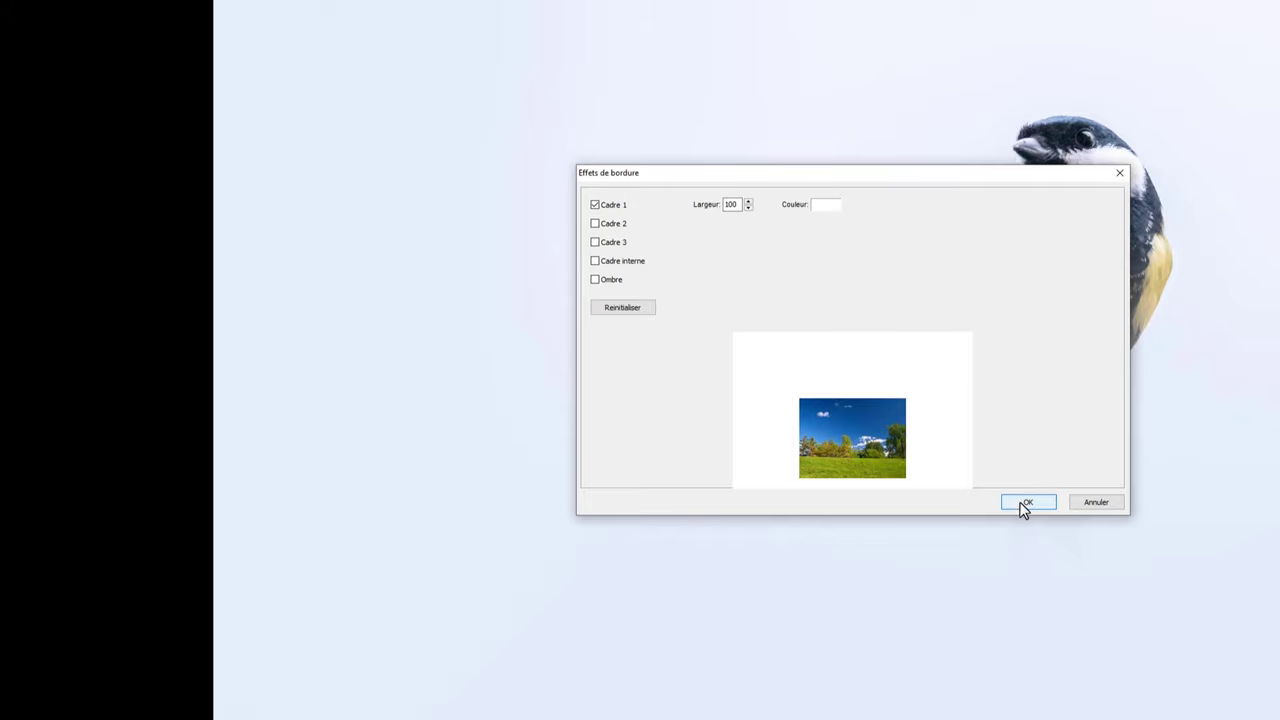
{"action": "left_click", "coordinate": [1026, 503]}
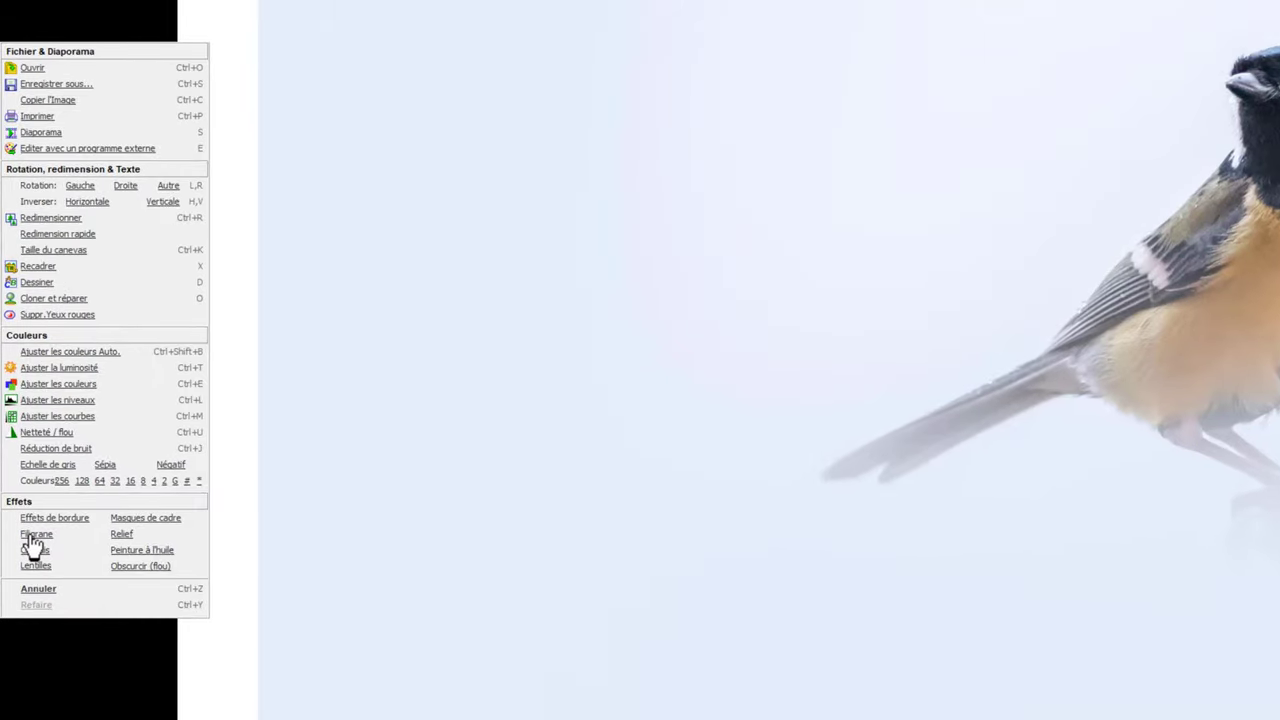
Step: Bring up the Filigrane watermark settings from the side menu
{"action": "left_click", "coordinate": [30, 535]}
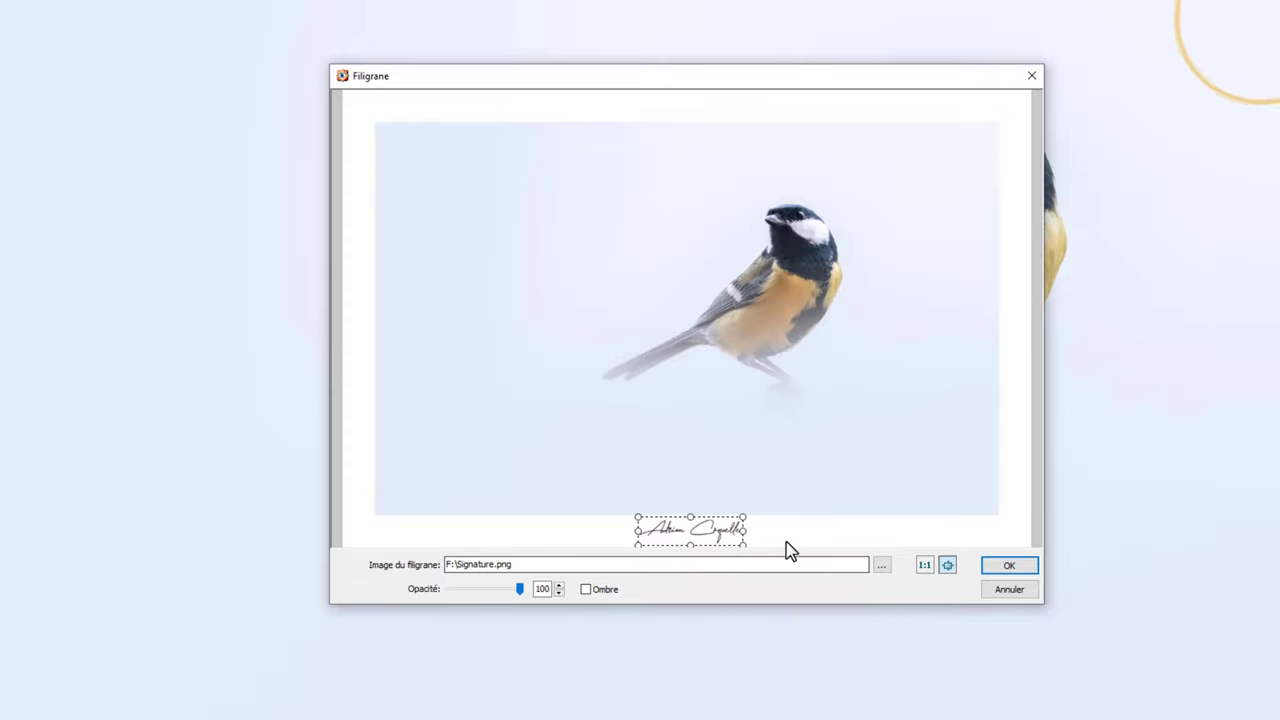
Step: Load Signature.png as the watermark and enlarge the preview window
{"action": "left_click", "coordinate": [881, 565]}
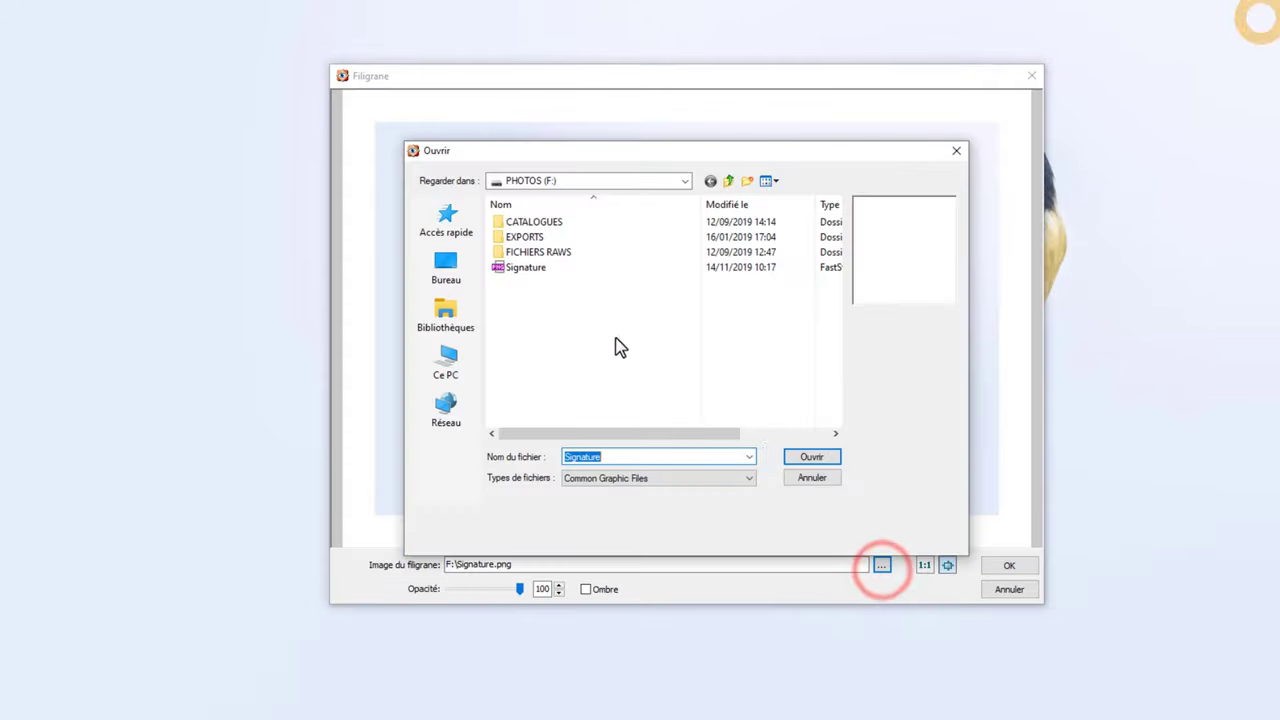
{"action": "double_click", "coordinate": [531, 269]}
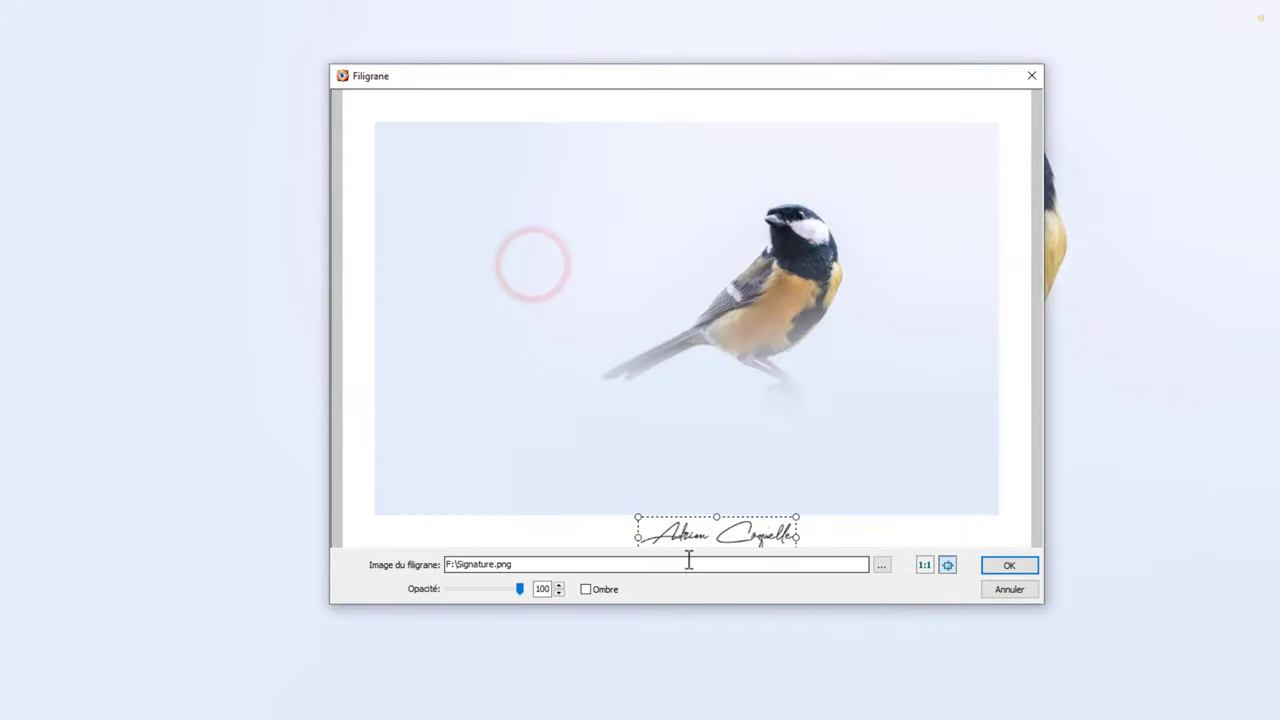
{"action": "left_click_drag", "start_coordinate": [1043, 604], "coordinate": [1224, 719]}
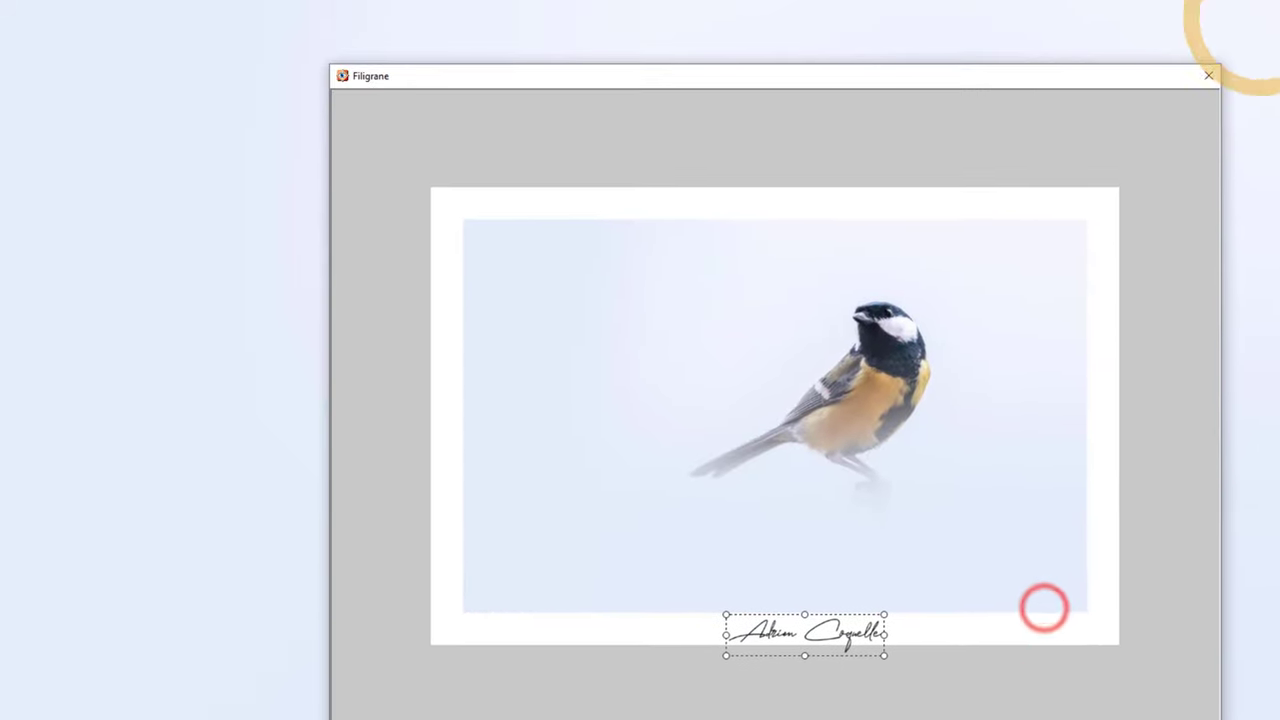
{"action": "left_click_drag", "start_coordinate": [866, 80], "coordinate": [791, 0]}
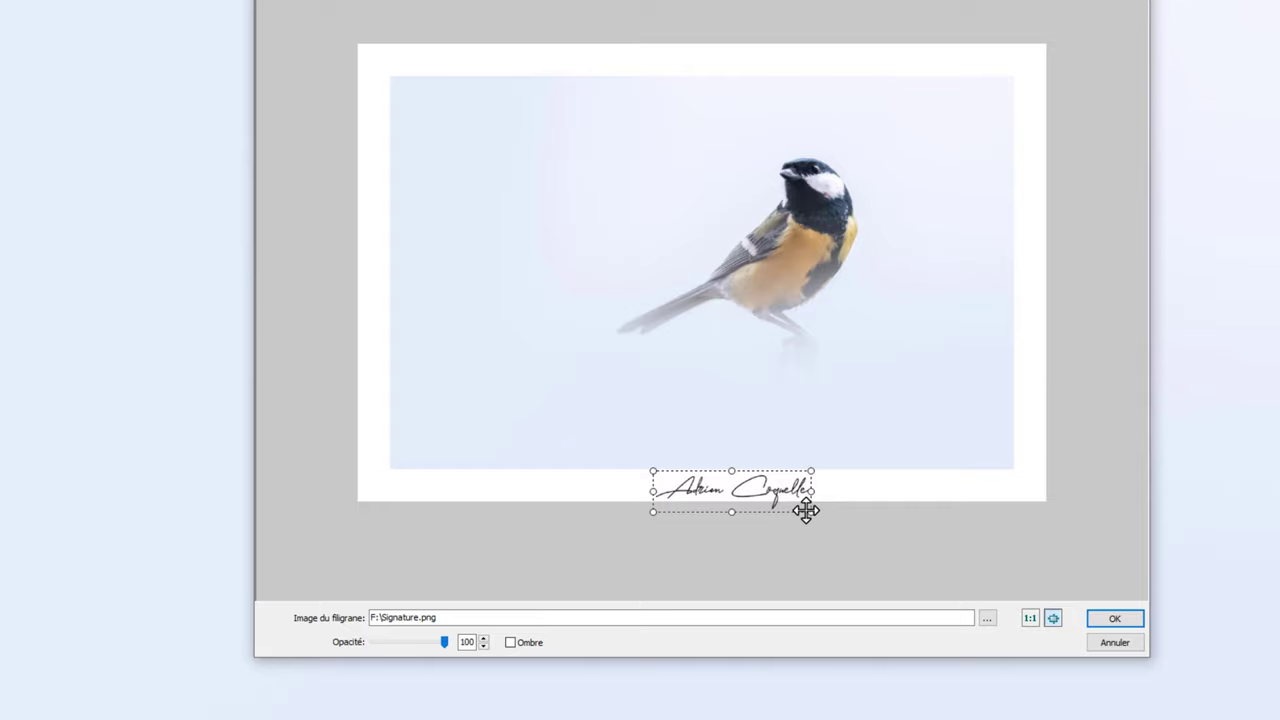
Step: Shrink and position the signature in the white bottom border, then apply it
{"action": "left_click_drag", "start_coordinate": [806, 511], "coordinate": [756, 509]}
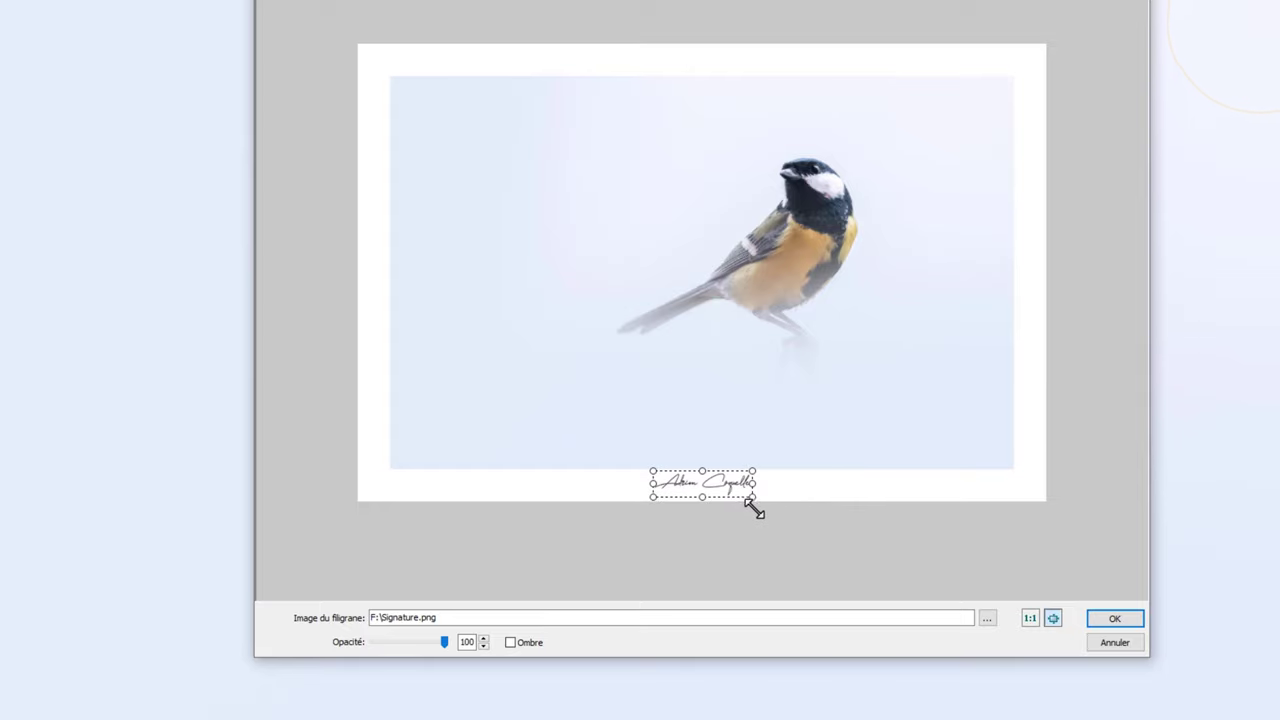
{"action": "left_click_drag", "start_coordinate": [739, 483], "coordinate": [736, 486]}
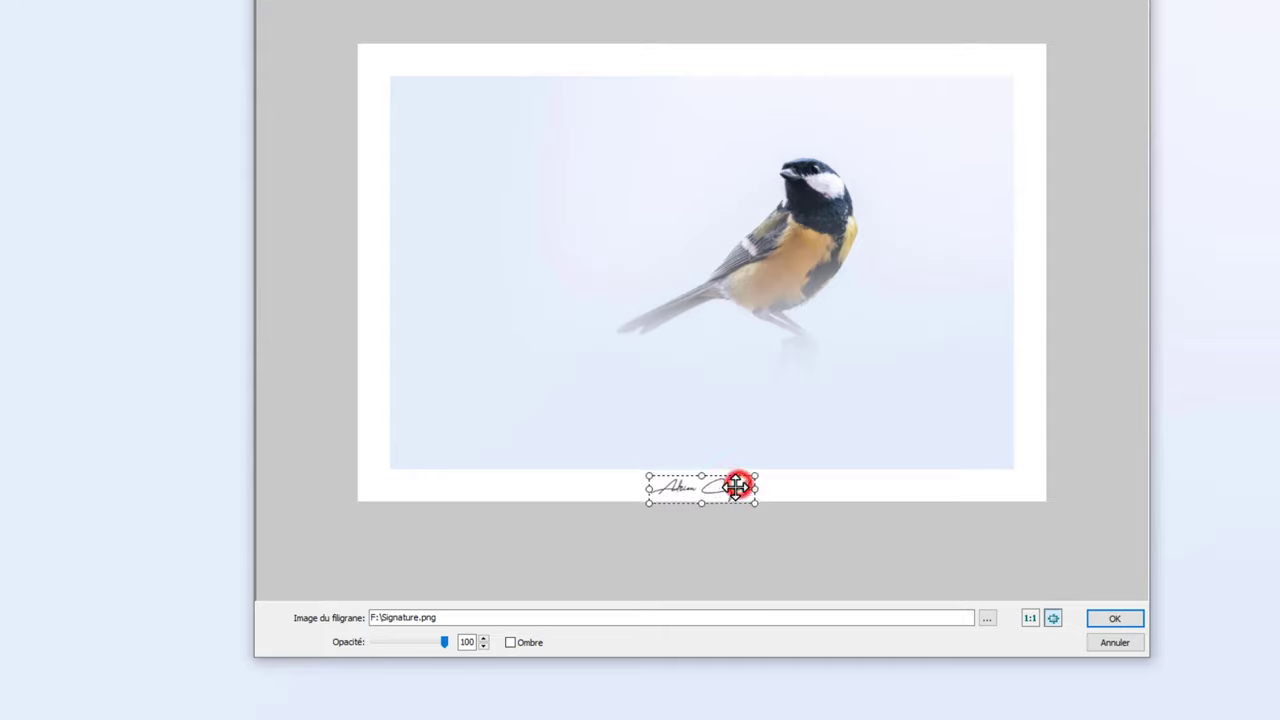
{"action": "left_click", "coordinate": [1030, 618]}
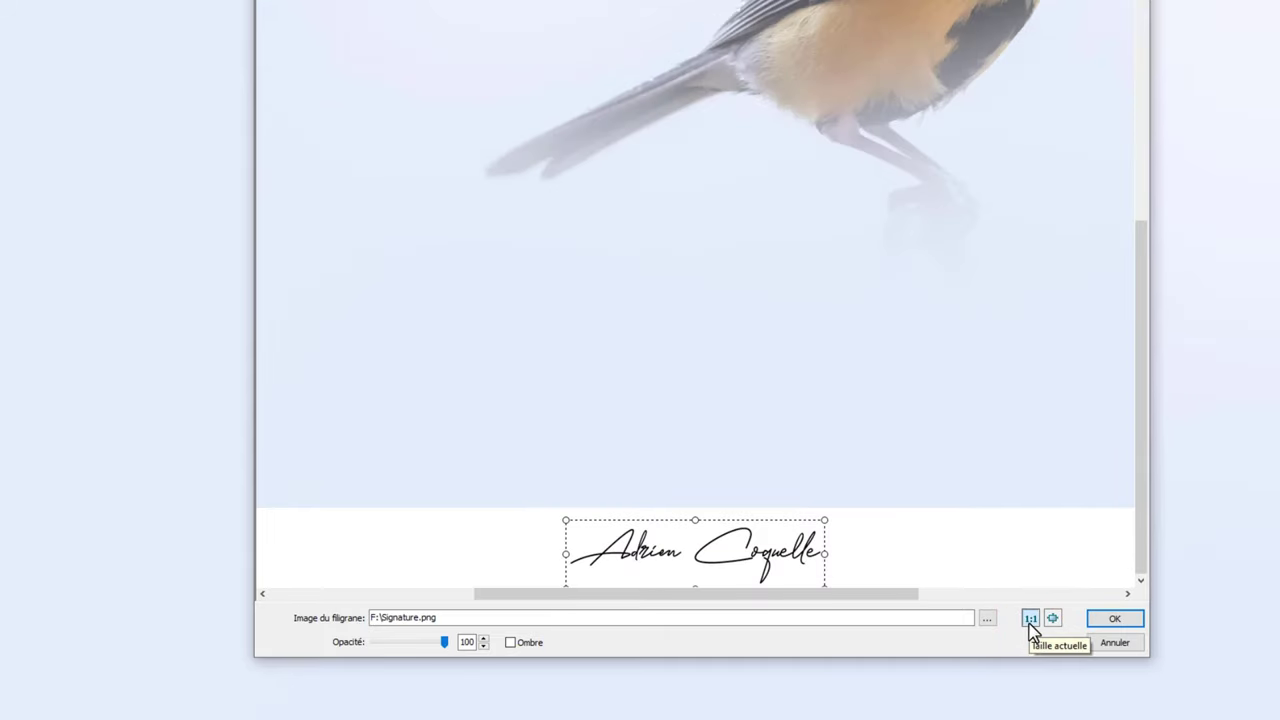
{"action": "left_click", "coordinate": [1138, 520]}
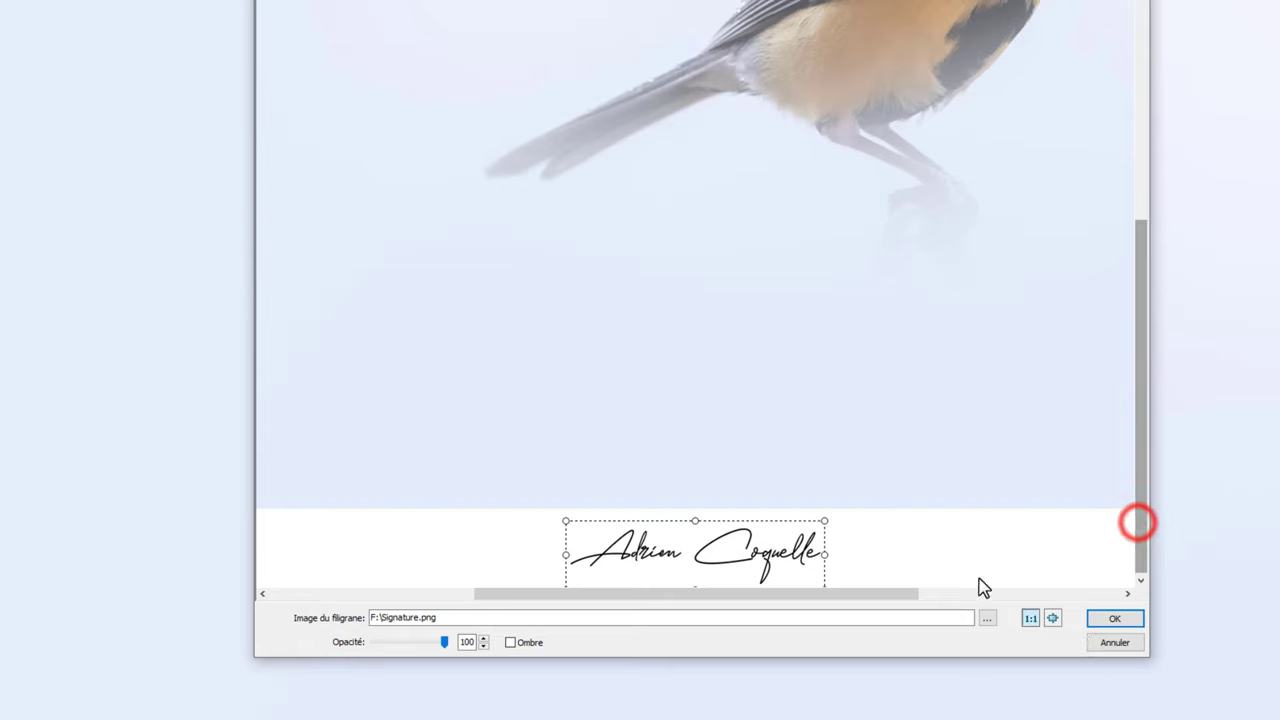
{"action": "left_click_drag", "start_coordinate": [774, 548], "coordinate": [775, 546]}
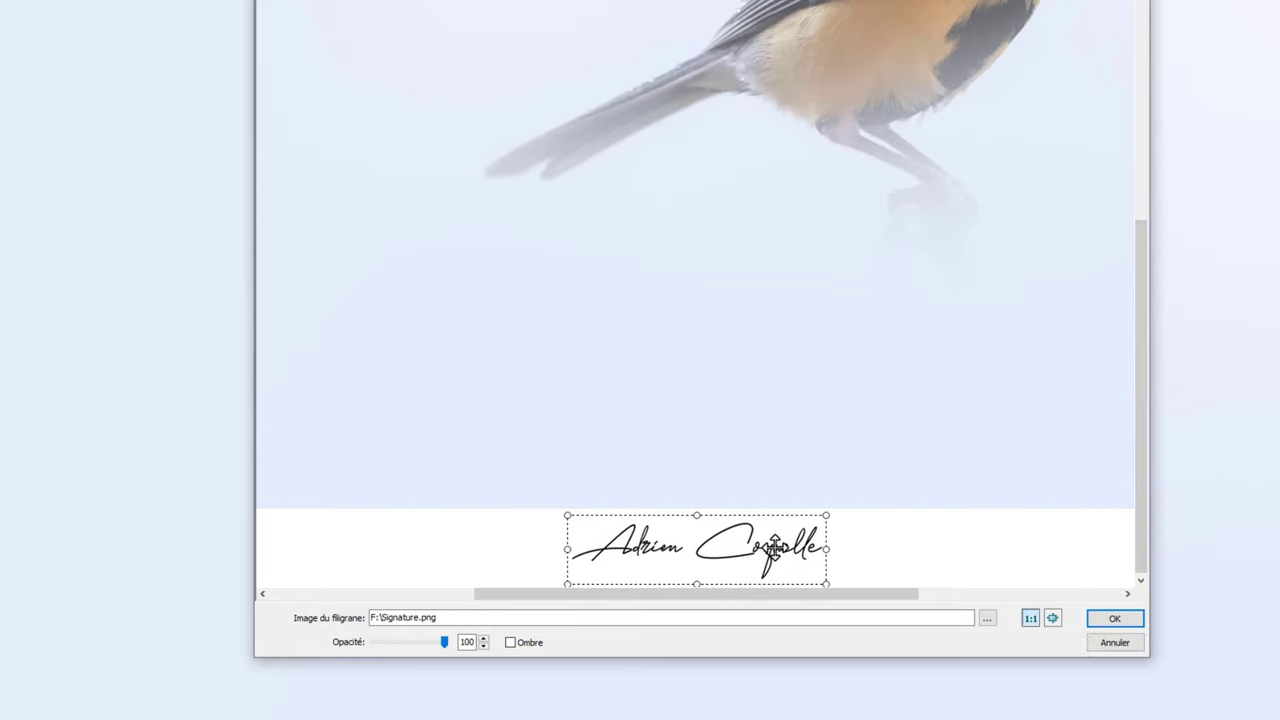
{"action": "left_click", "coordinate": [1118, 620]}
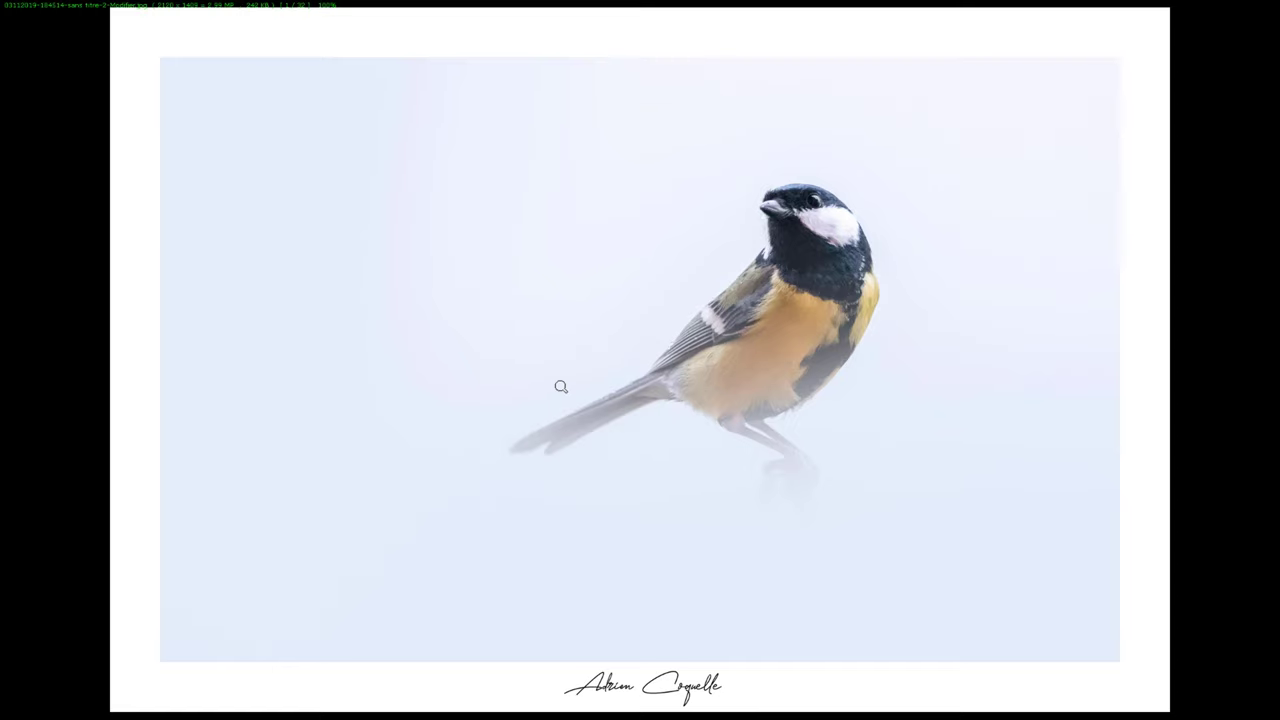
Step: Save the signed great tit photo to the Desktop as JPEG 'Mésange', then exit fullscreen
{"action": "right_click", "coordinate": [591, 399]}
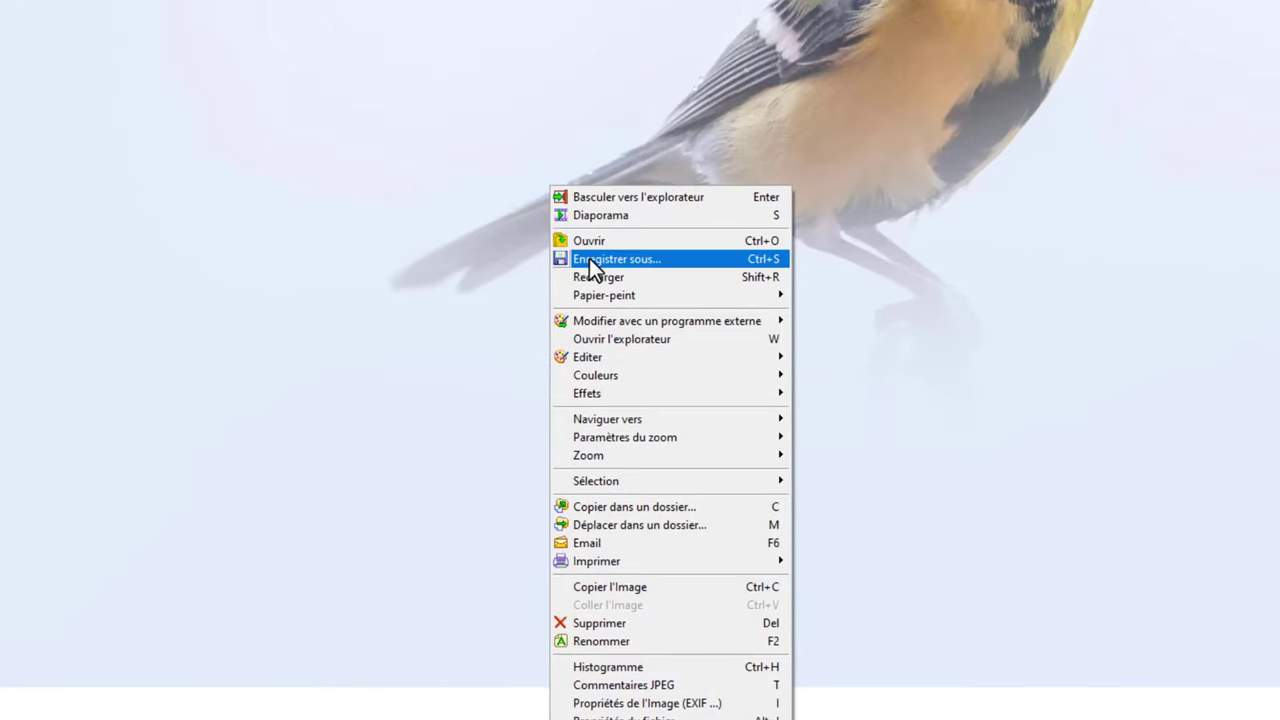
{"action": "left_click", "coordinate": [591, 268]}
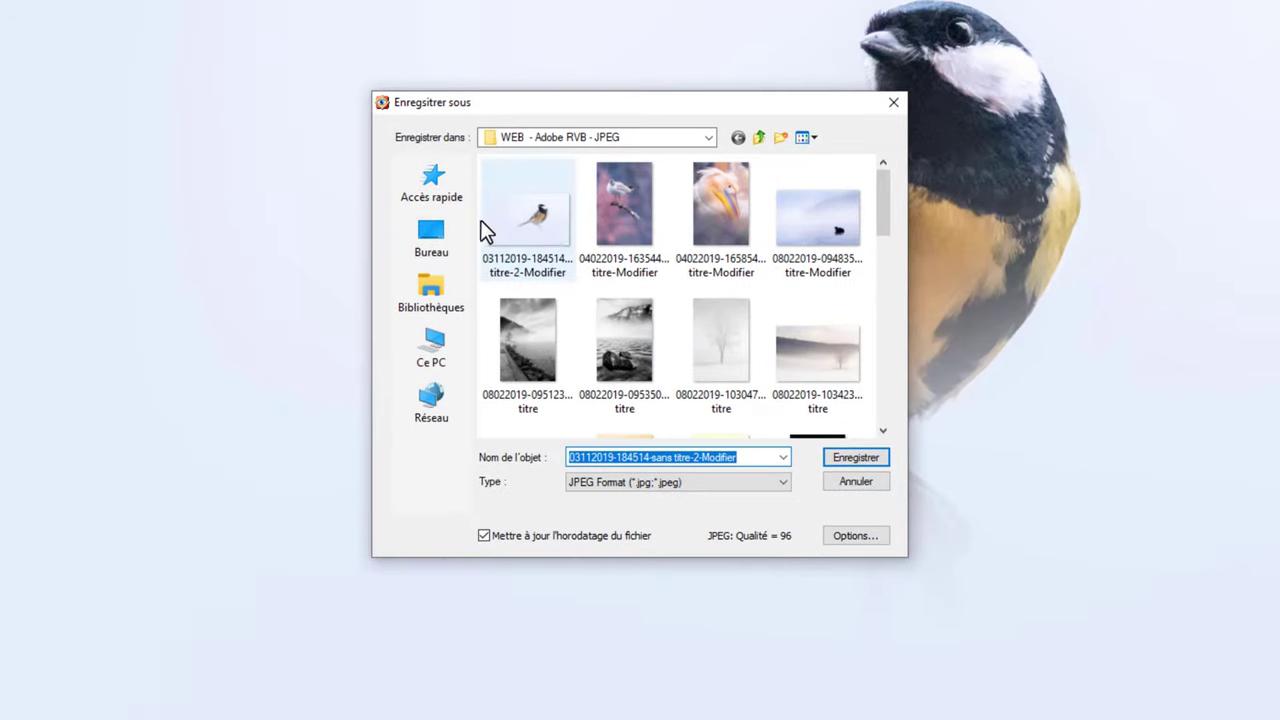
{"action": "left_click", "coordinate": [445, 248]}
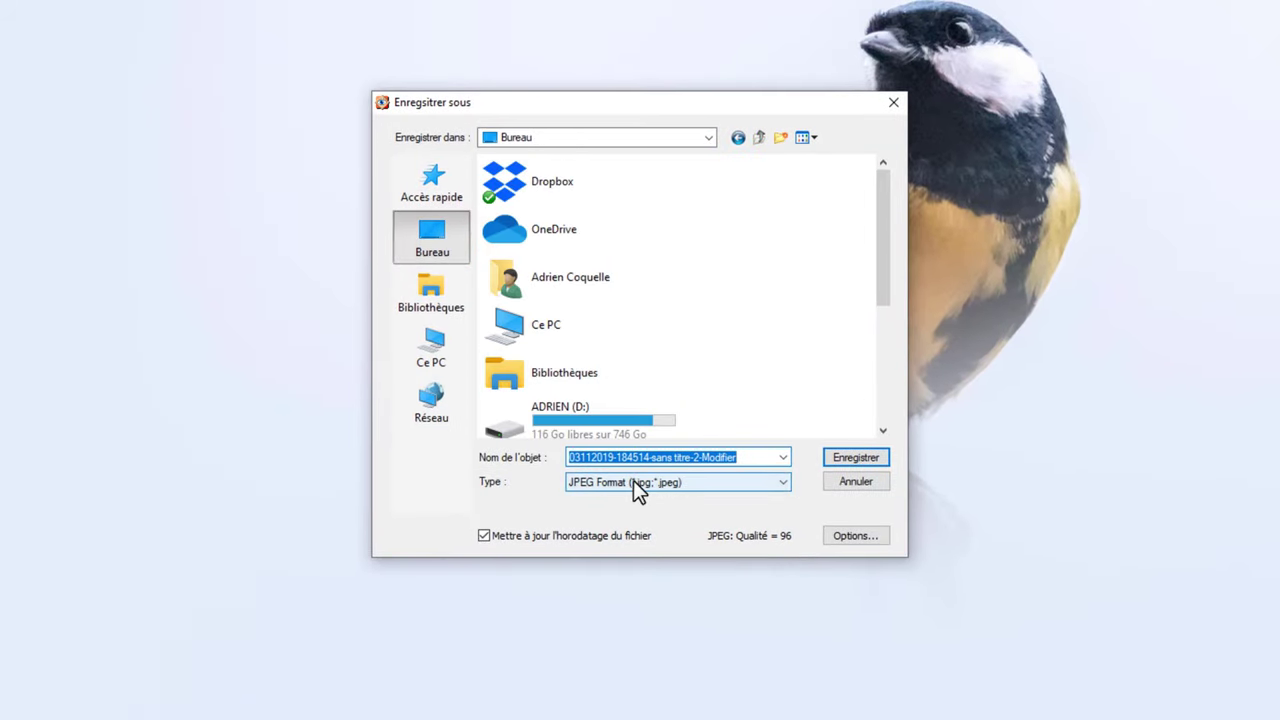
{"action": "type", "text": "Mésange"}
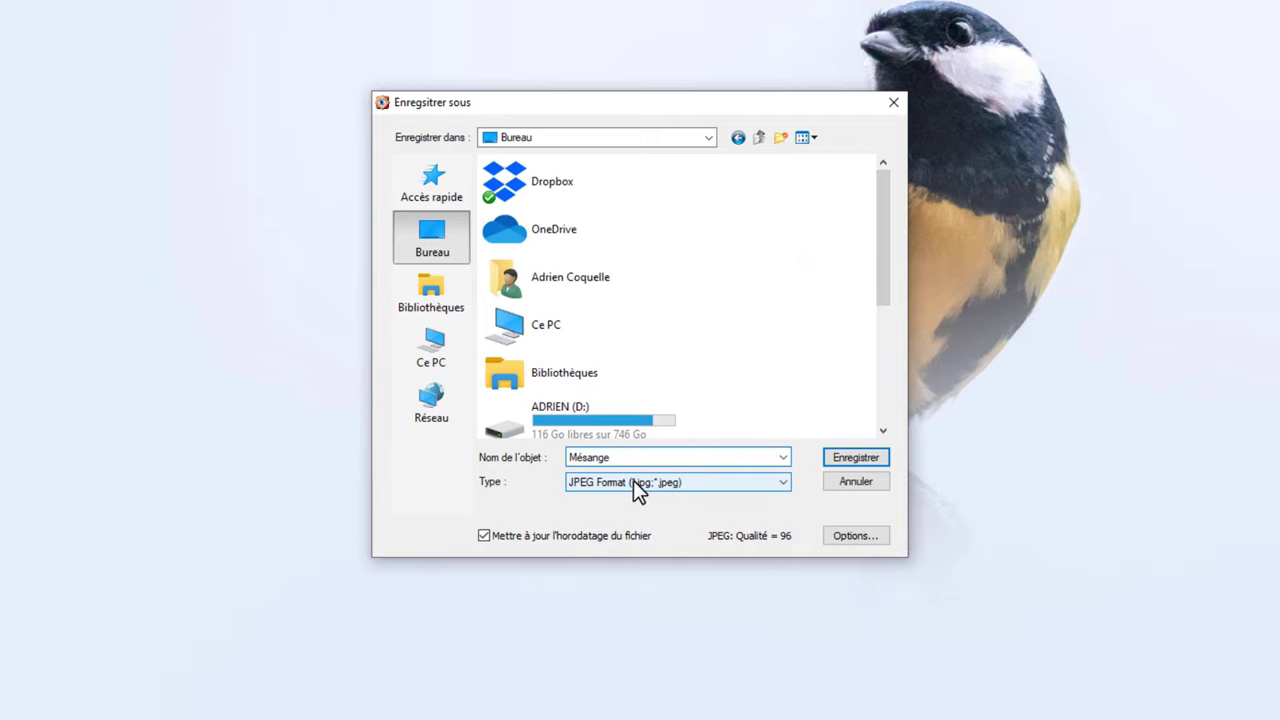
{"action": "key", "text": "Return"}
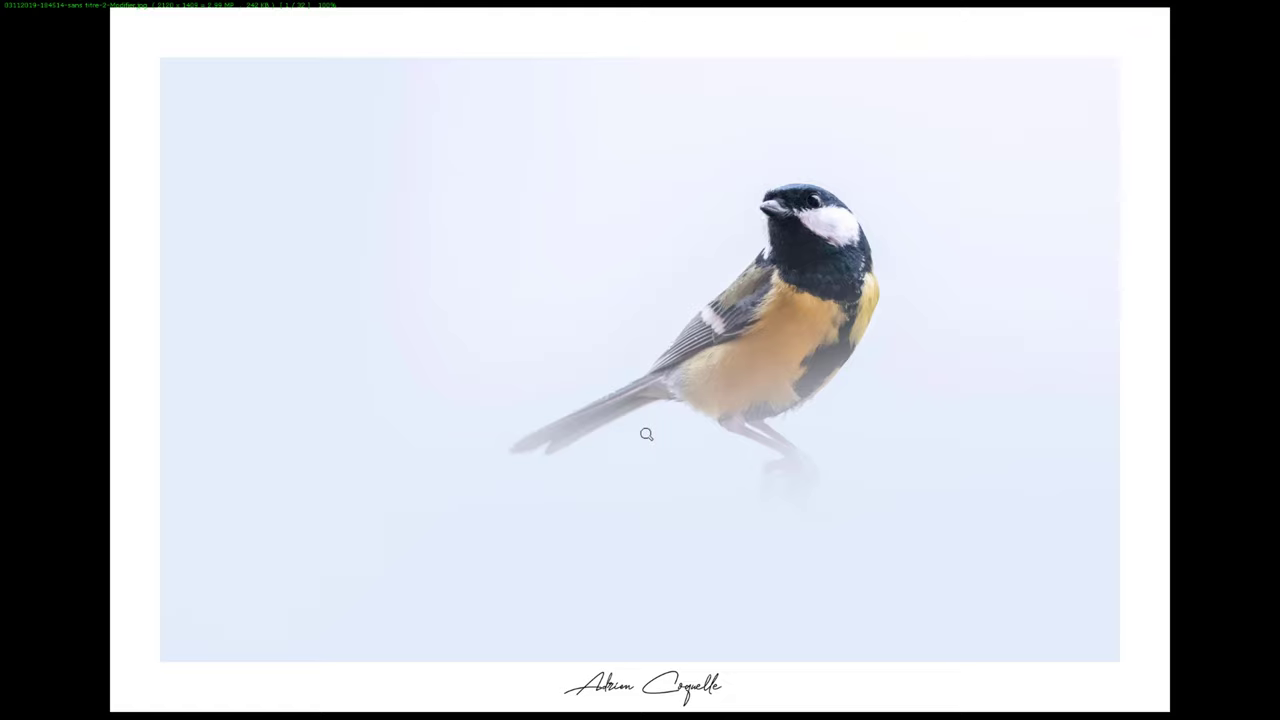
{"action": "key", "text": "Escape"}
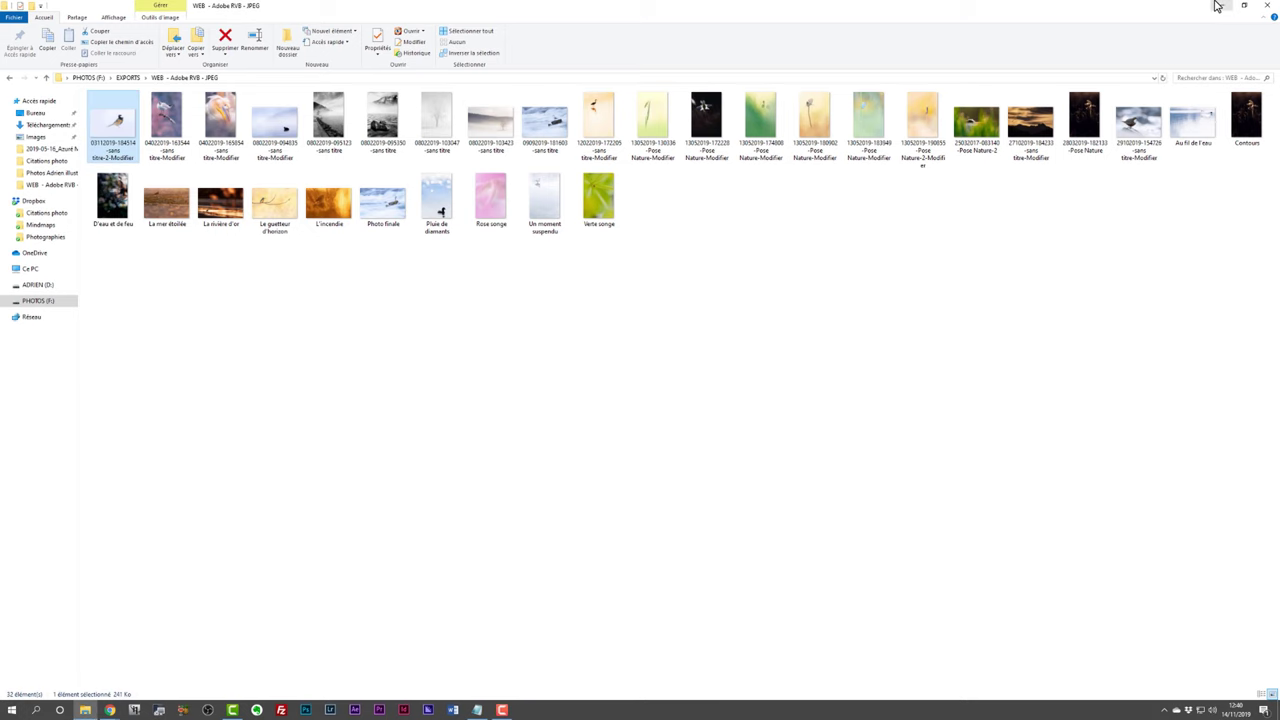
Step: Minimise Explorer and open the saved Mésange.jpg from the desktop to view it
{"action": "left_click", "coordinate": [1221, 5]}
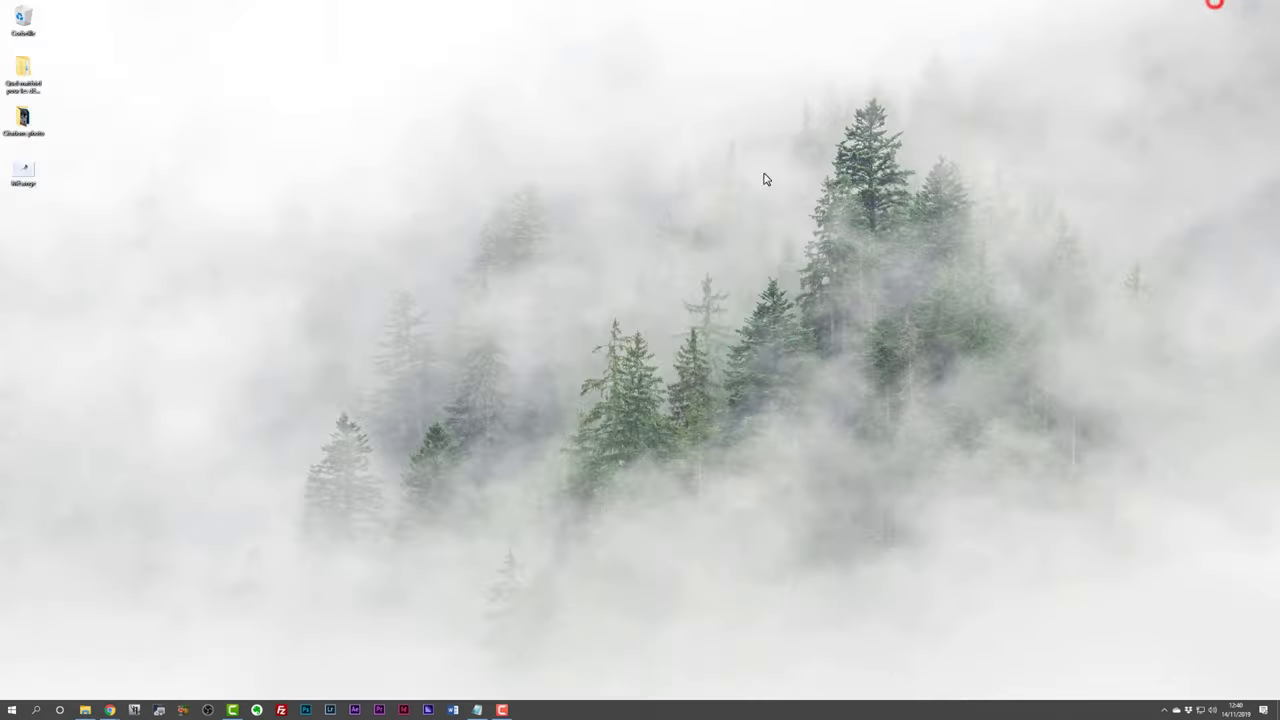
{"action": "double_click", "coordinate": [28, 179]}
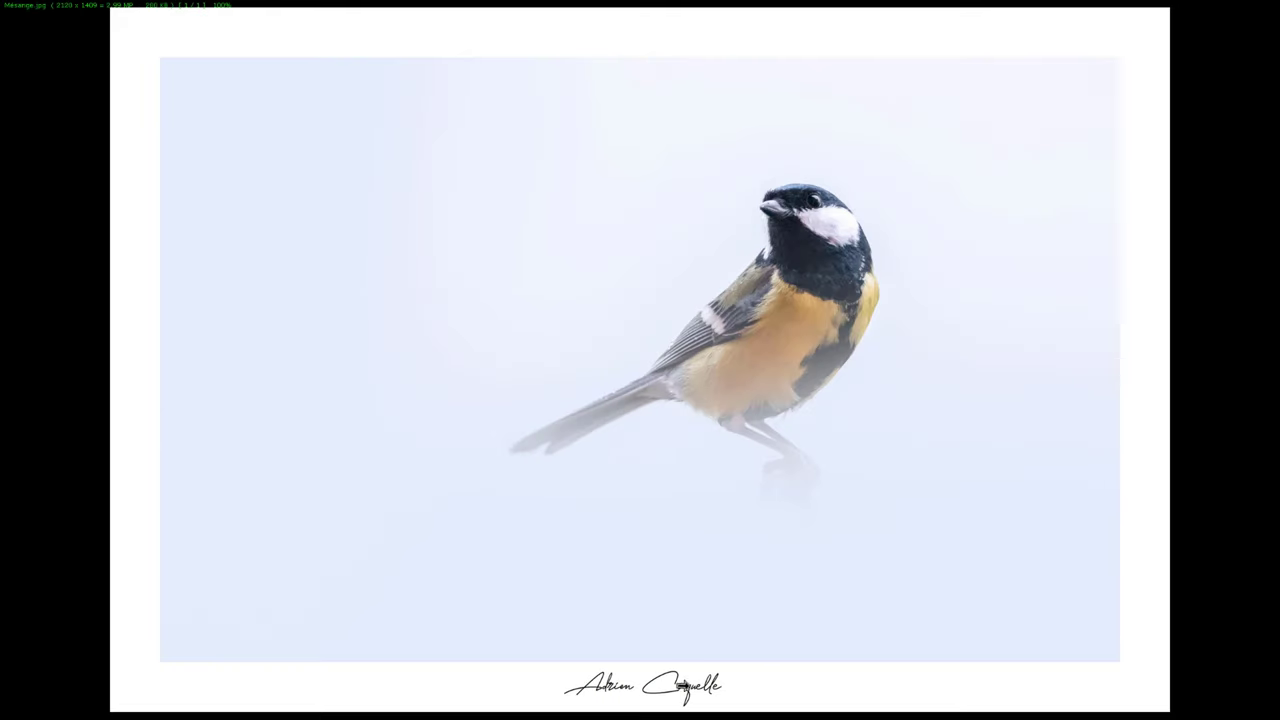
{"action": "mouse_move", "coordinate": [640, 2]}
{"action": "left_click", "coordinate": [1273, 6]}
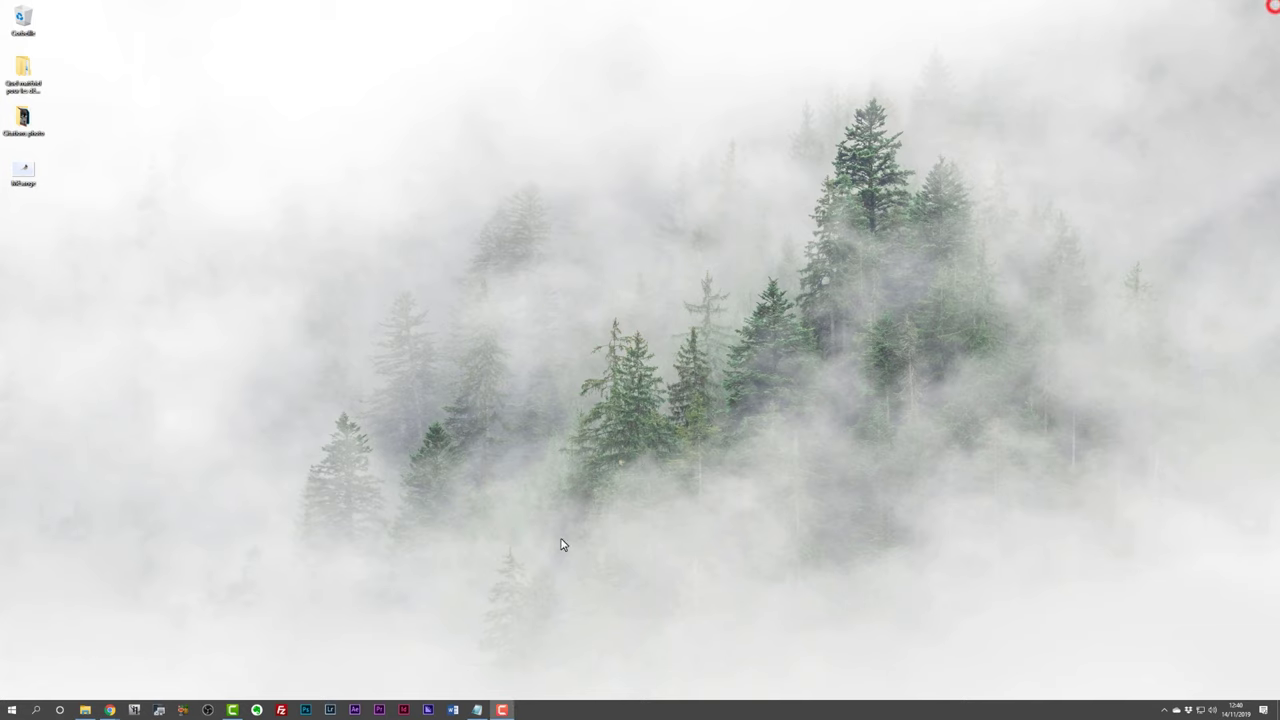
Step: Reopen Mésange.jpg, check its file and EXIF details, then close the viewer
{"action": "double_click", "coordinate": [40, 168]}
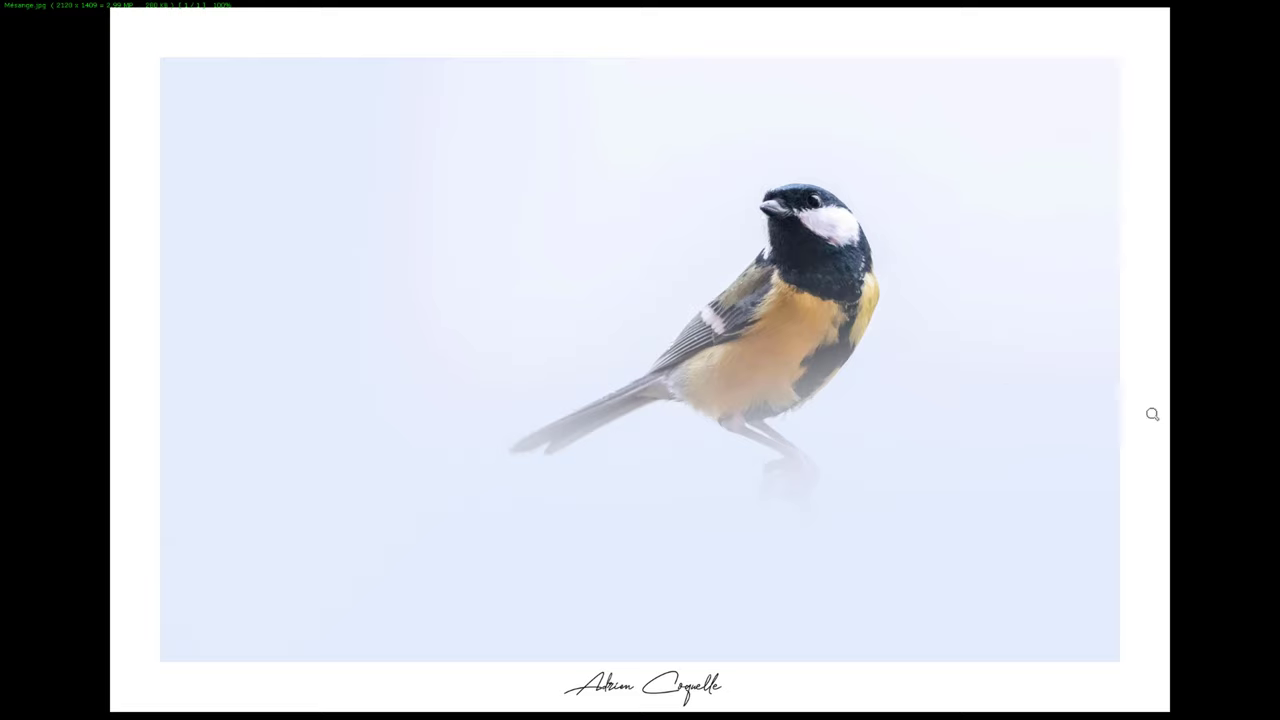
{"action": "left_click", "coordinate": [1245, 408]}
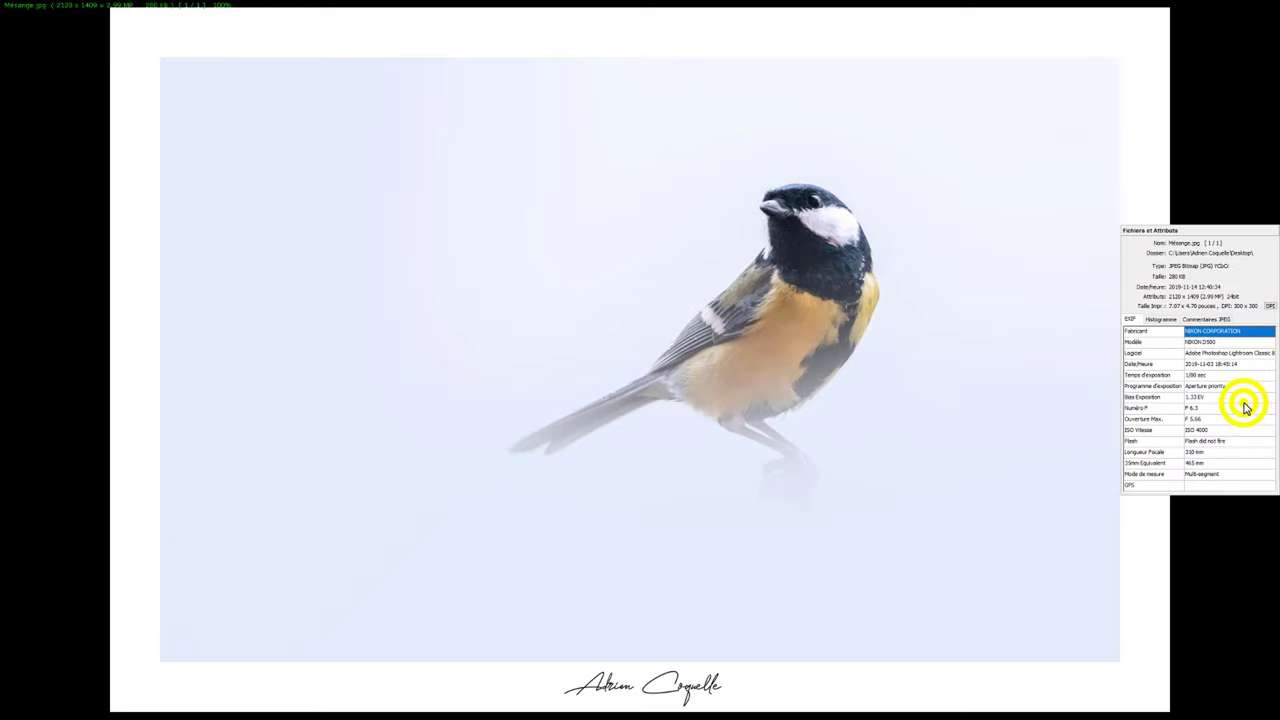
{"action": "key", "text": "Escape"}
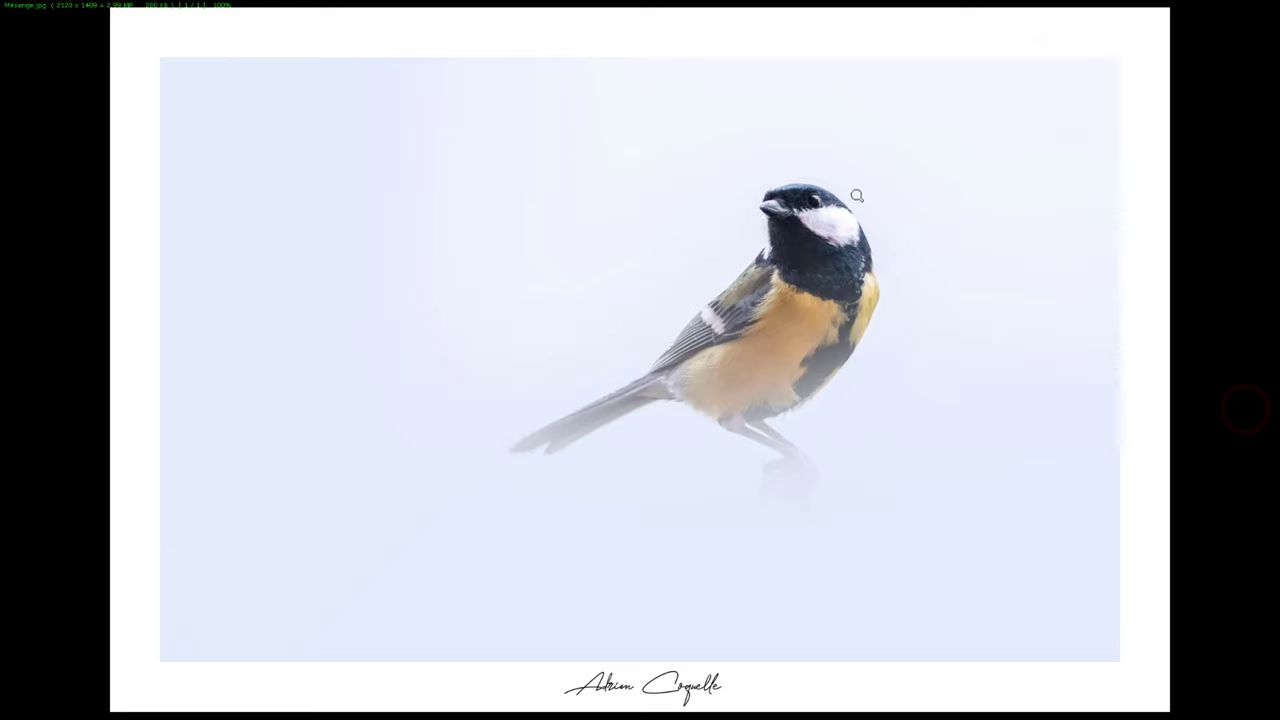
{"action": "key", "text": "Escape"}
{"action": "mouse_move", "coordinate": [110, 709]}
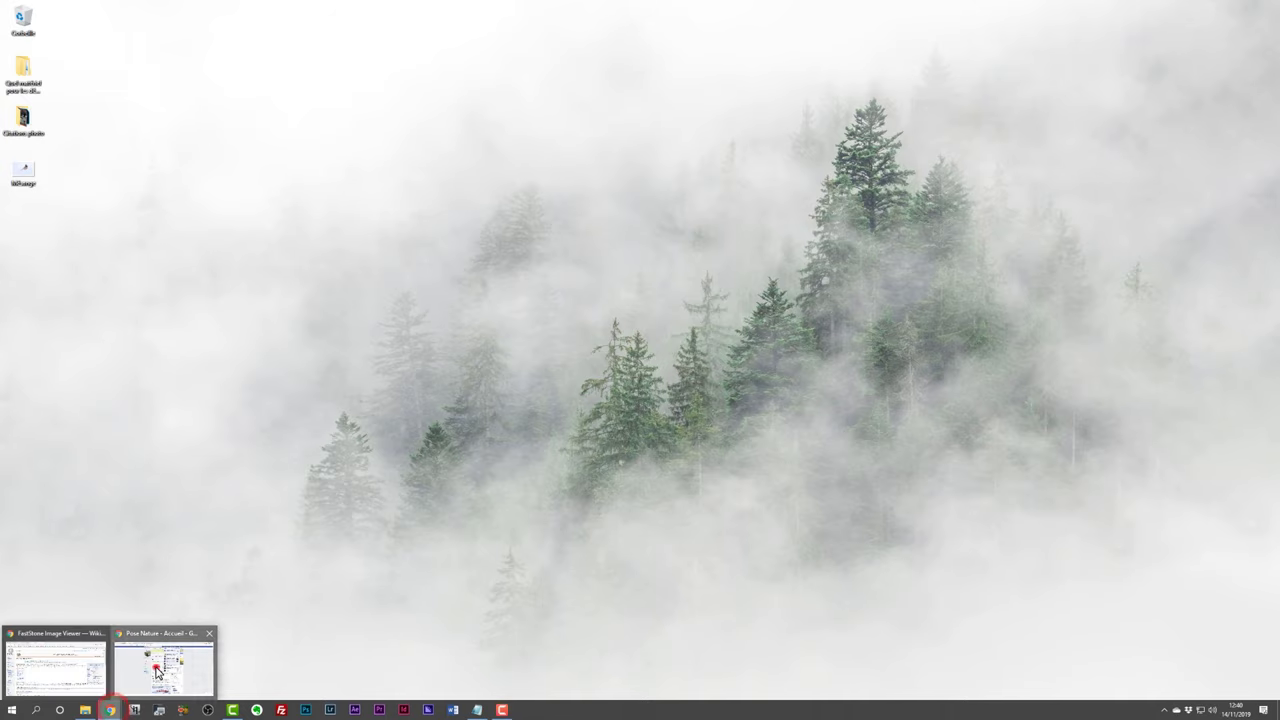
Step: In Chrome, start a new Facebook page post and choose to import a photo from the computer
{"action": "left_click", "coordinate": [156, 667]}
{"action": "left_click", "coordinate": [343, 466]}
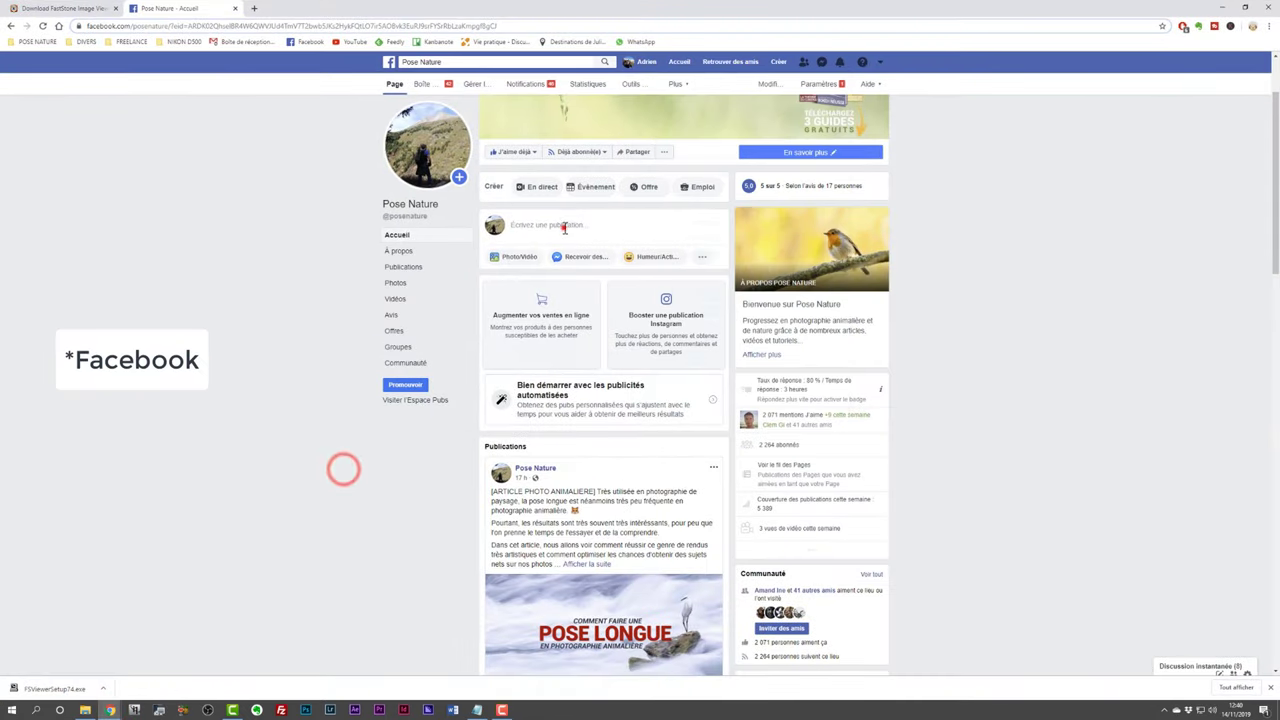
{"action": "left_click", "coordinate": [563, 229]}
{"action": "left_click", "coordinate": [516, 290]}
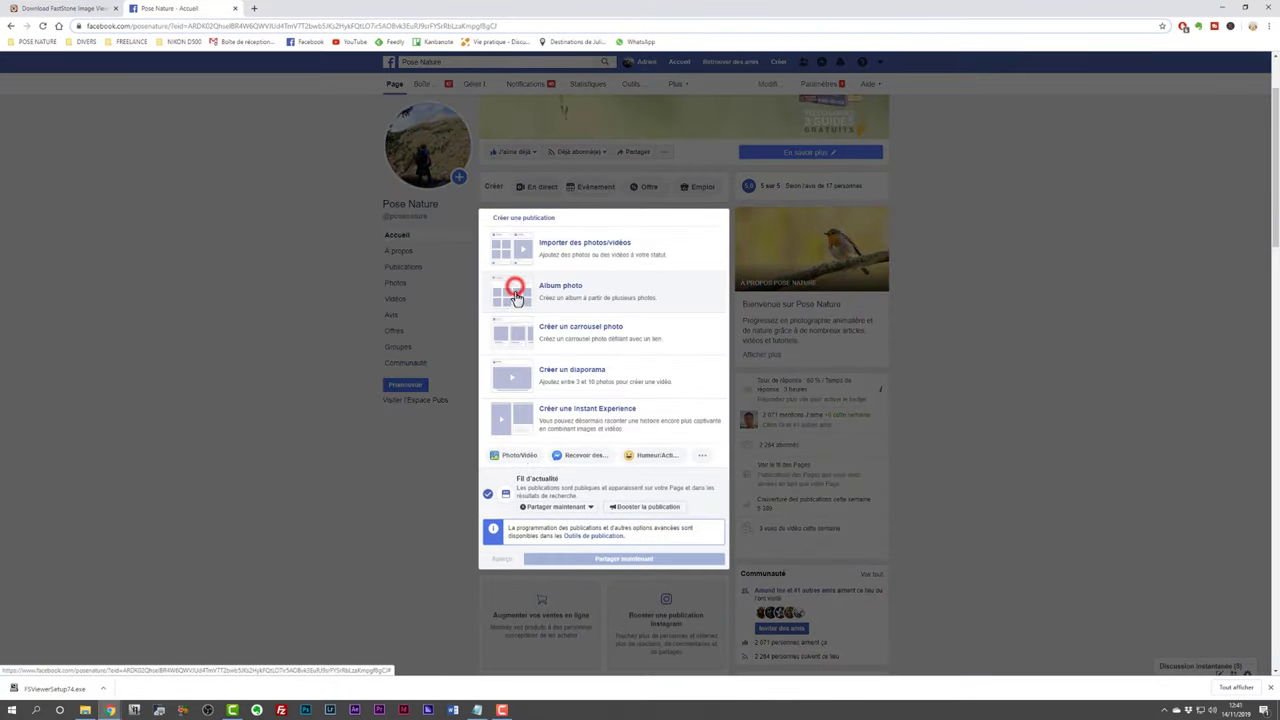
{"action": "left_click", "coordinate": [568, 251]}
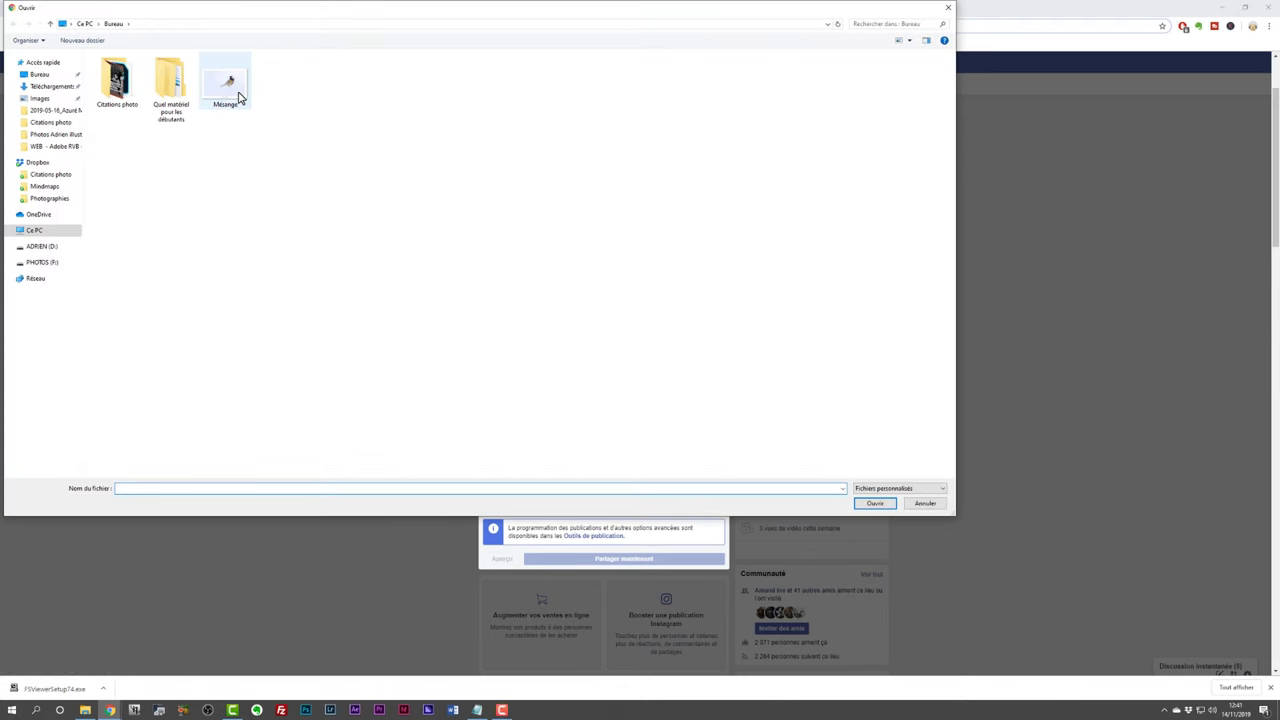
Step: Attach the Mésange photo from the desktop and paste its EXIF details as the caption
{"action": "left_click", "coordinate": [238, 93]}
{"action": "double_click", "coordinate": [238, 93]}
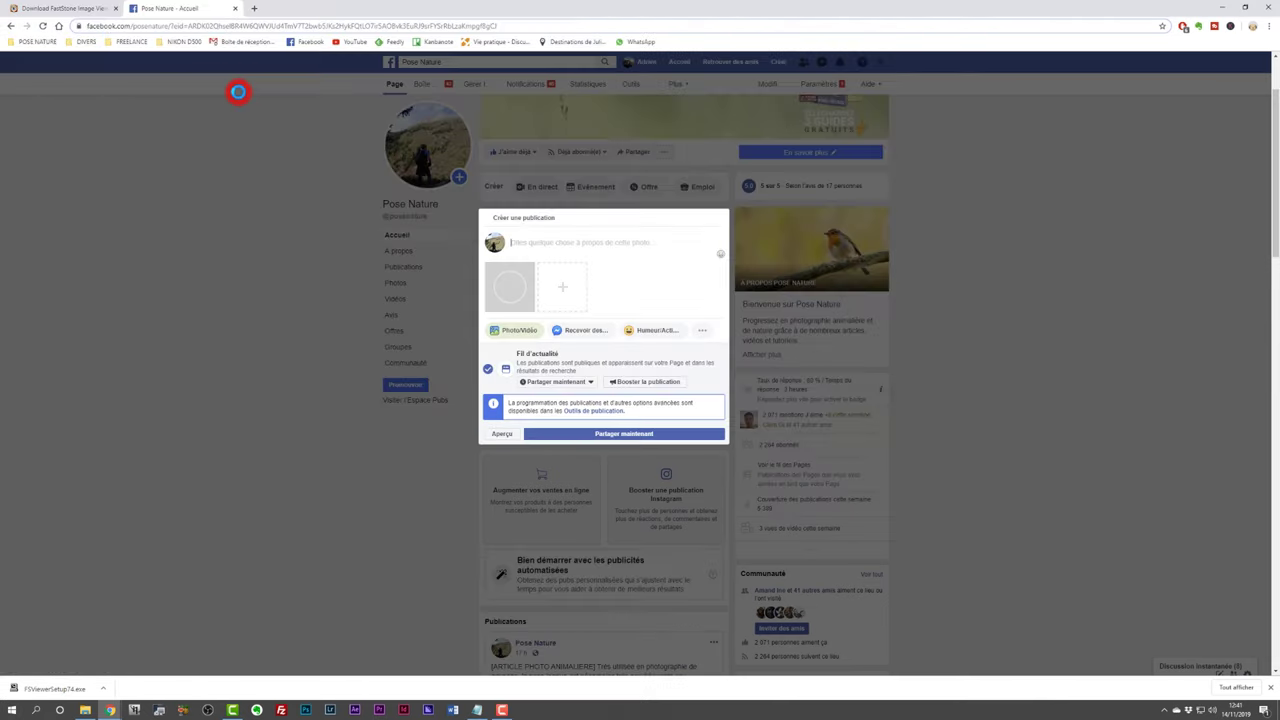
{"action": "left_click", "coordinate": [579, 242]}
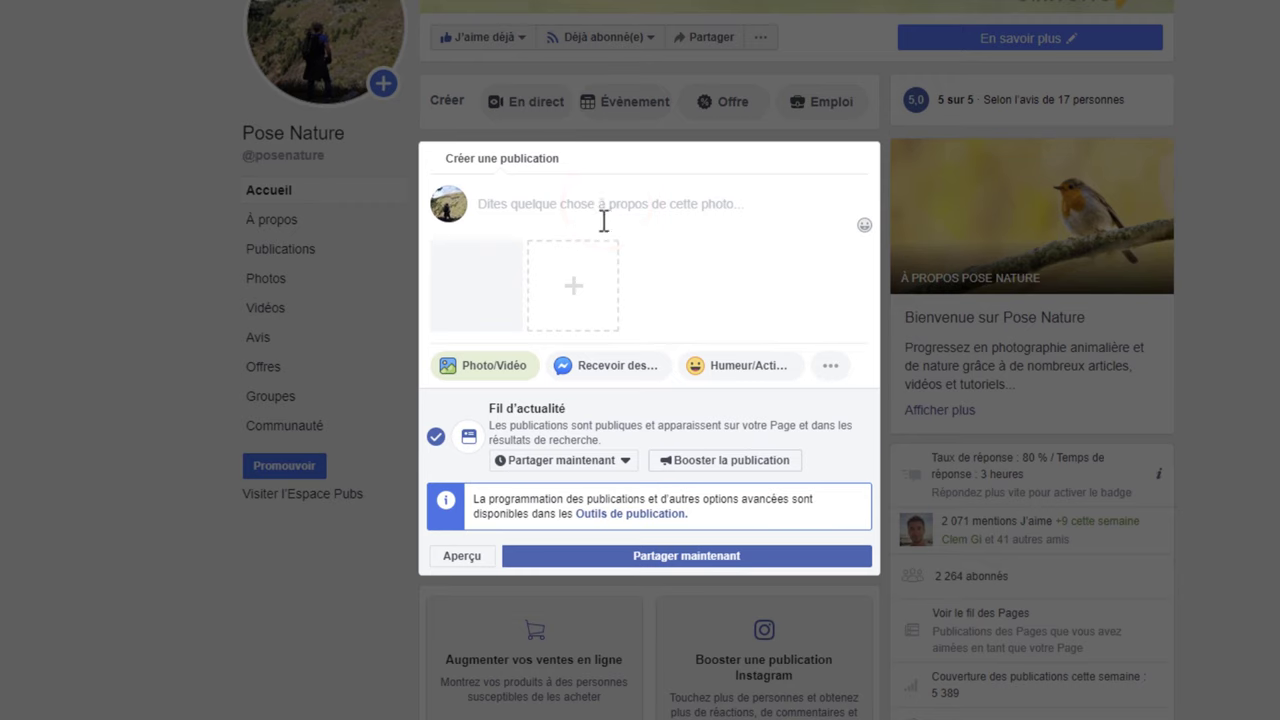
{"action": "key", "text": "ctrl+v"}
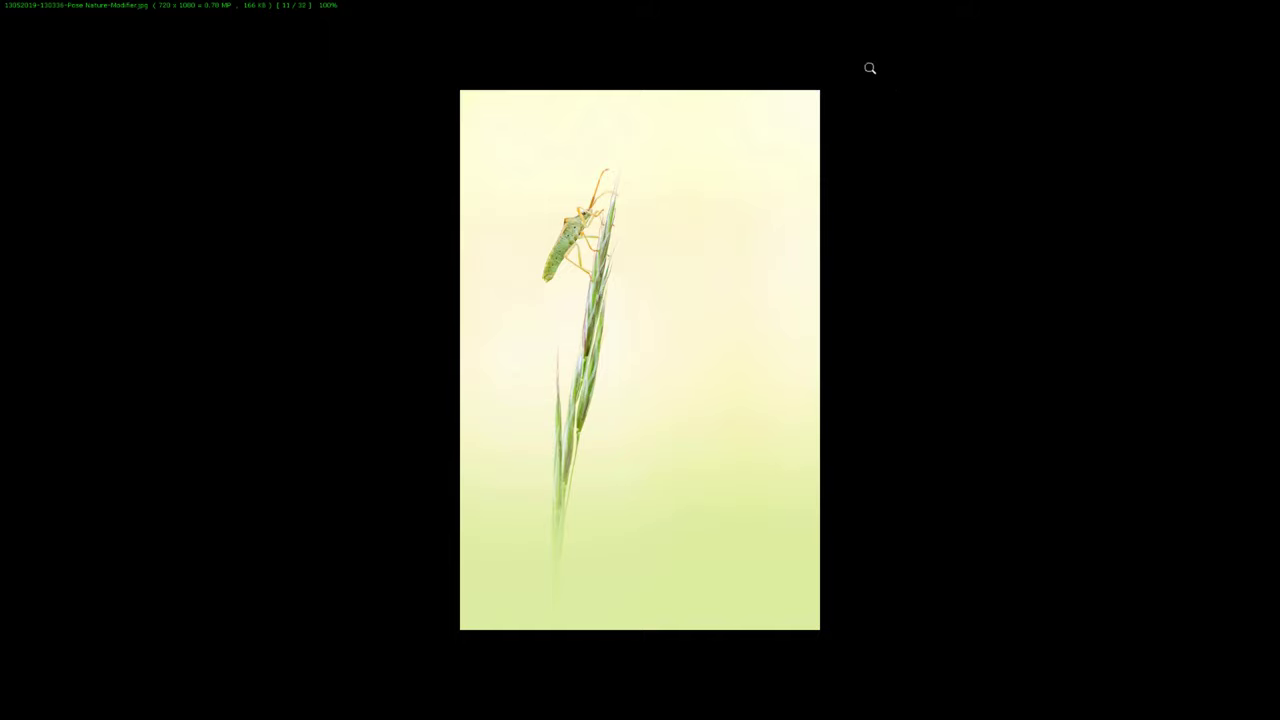
{"action": "mouse_move", "coordinate": [608, 5]}
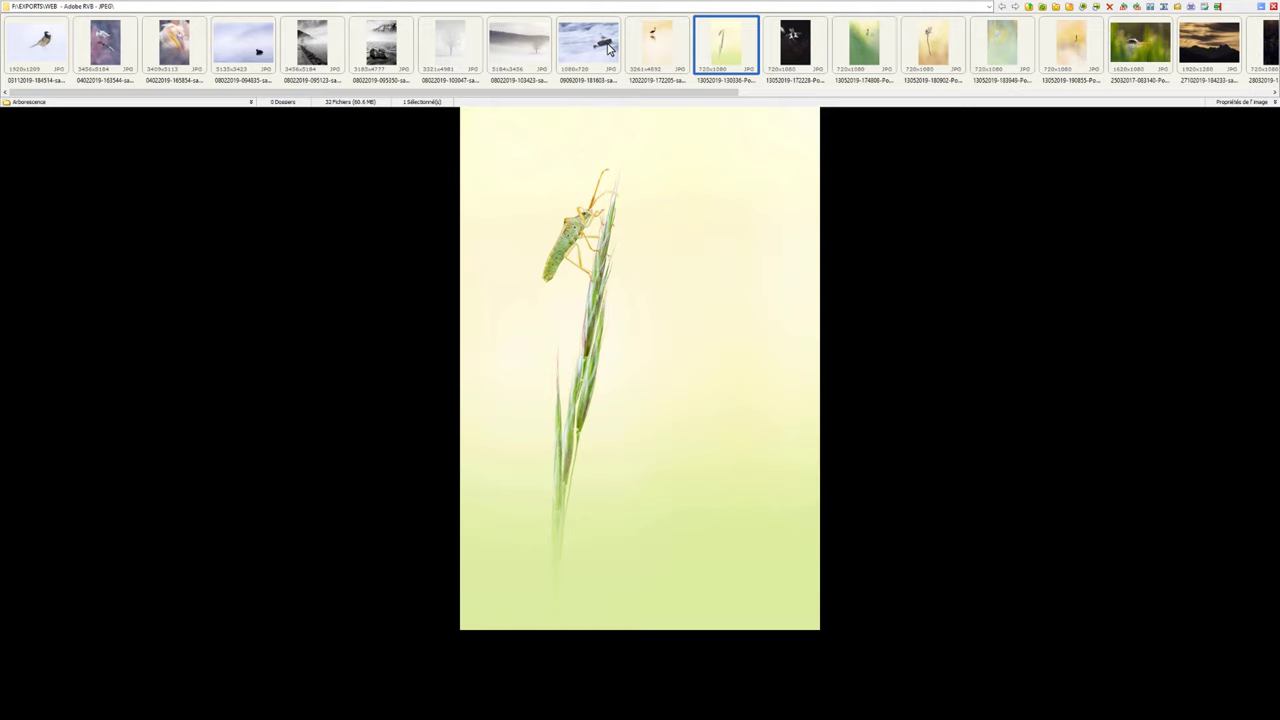
{"action": "left_click", "coordinate": [866, 52]}
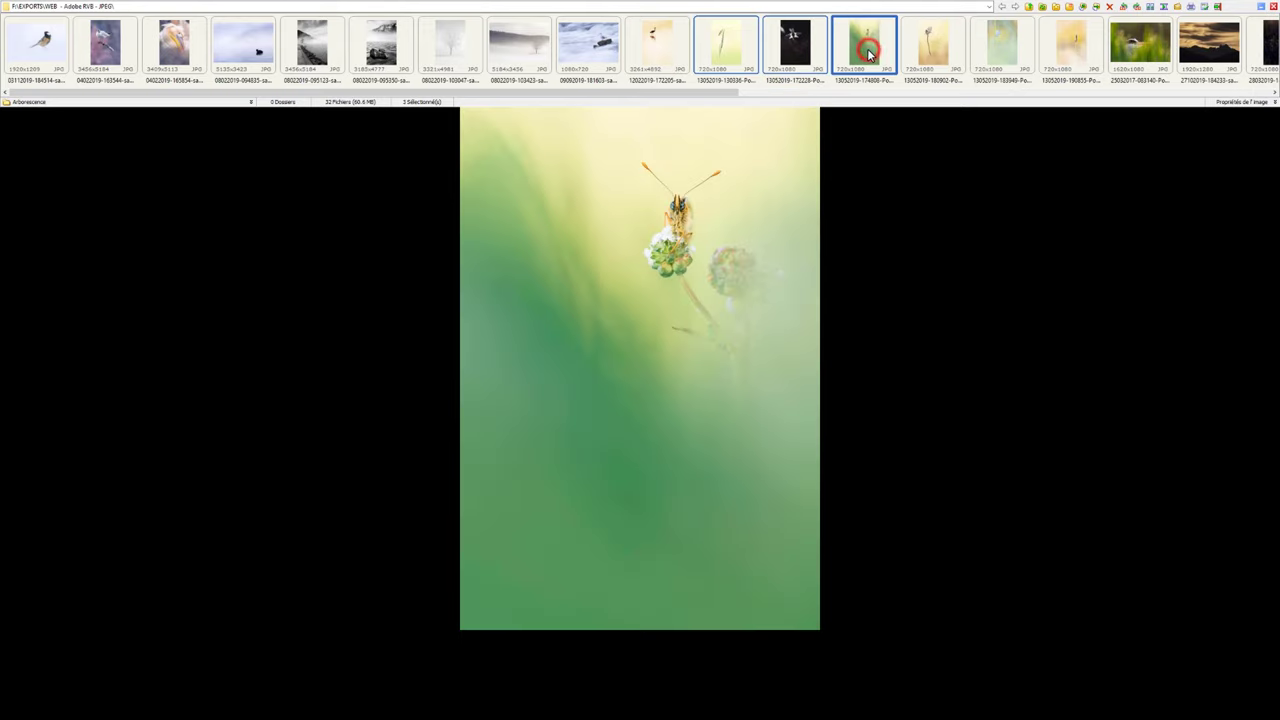
{"action": "right_click", "coordinate": [868, 52]}
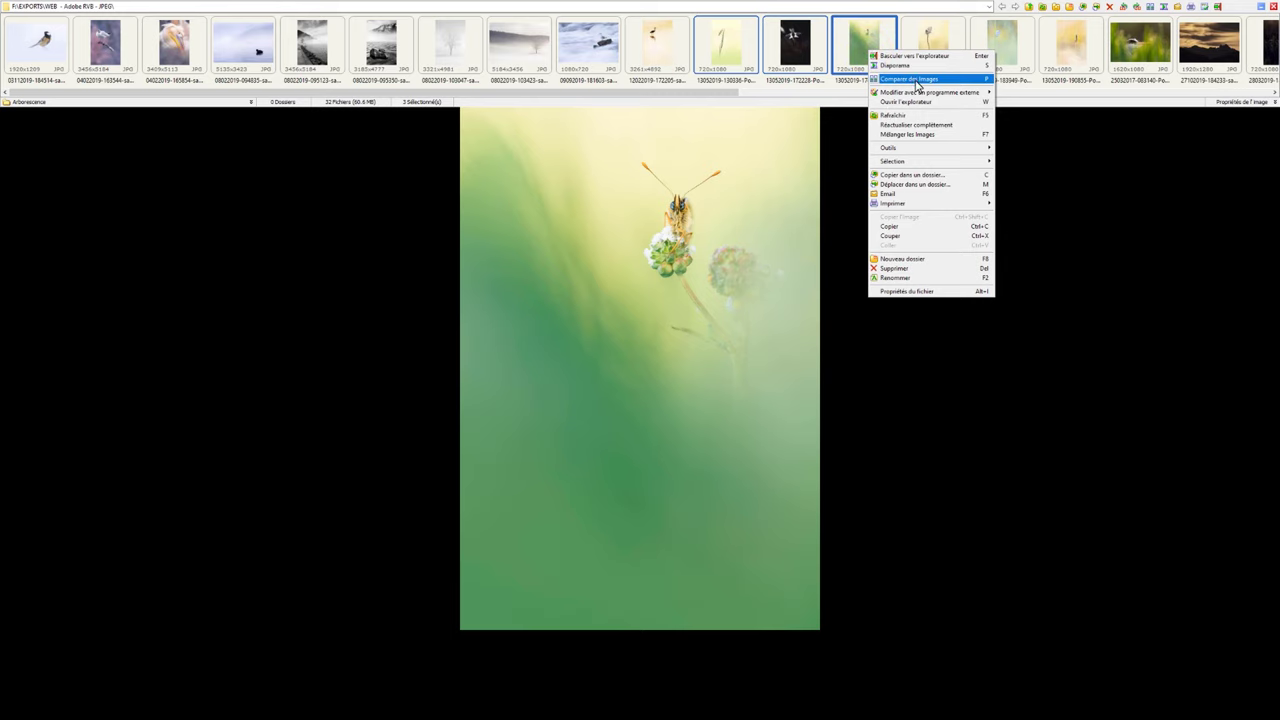
{"action": "left_click", "coordinate": [916, 80]}
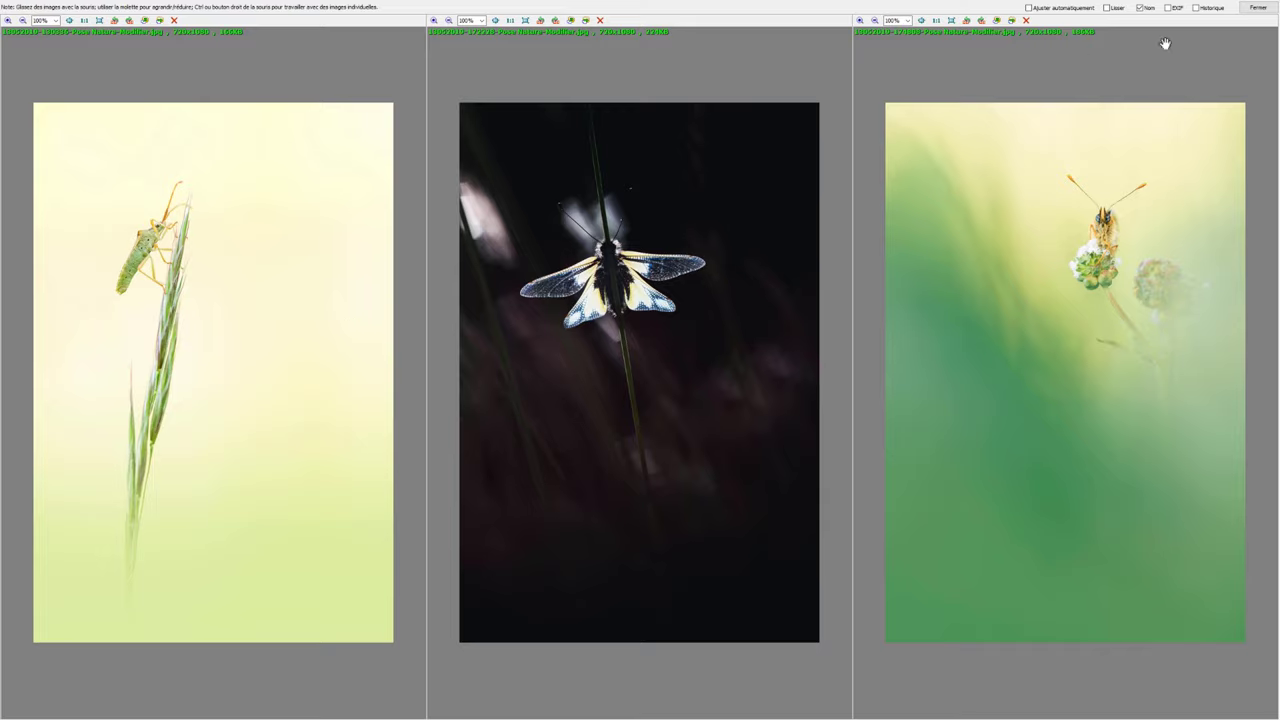
{"action": "left_click", "coordinate": [1256, 10]}
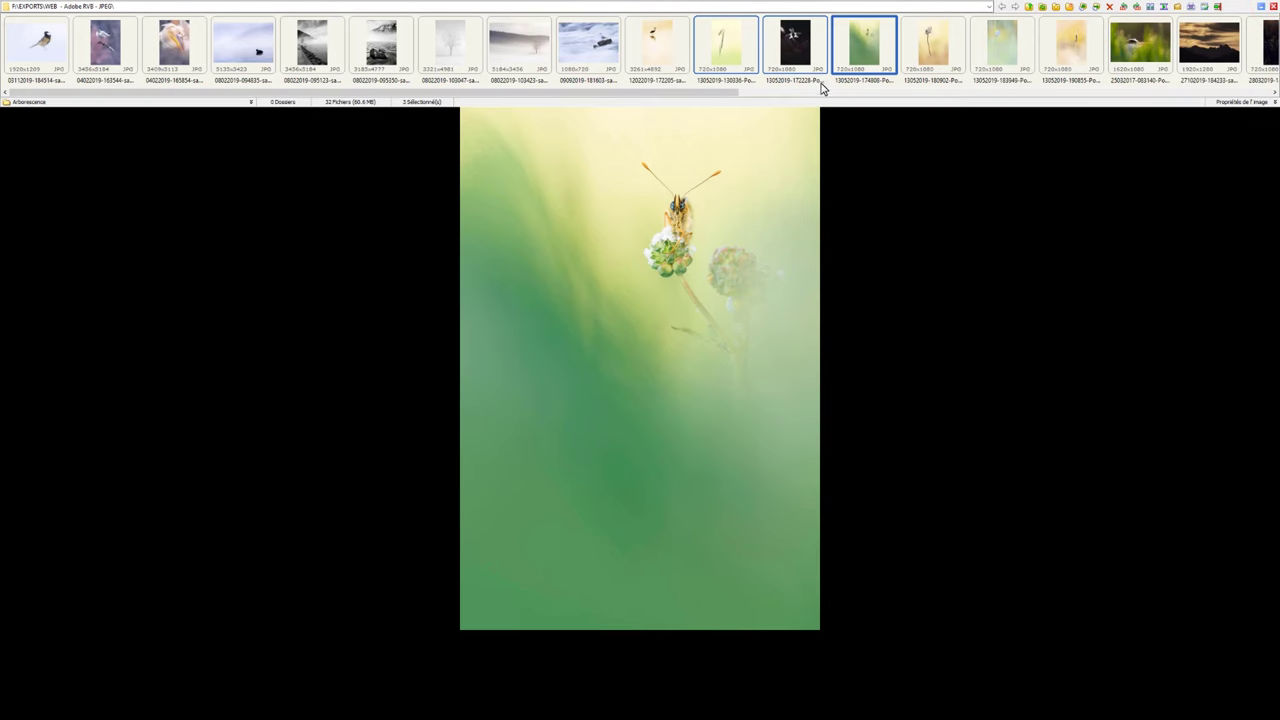
{"action": "double_click", "coordinate": [785, 140]}
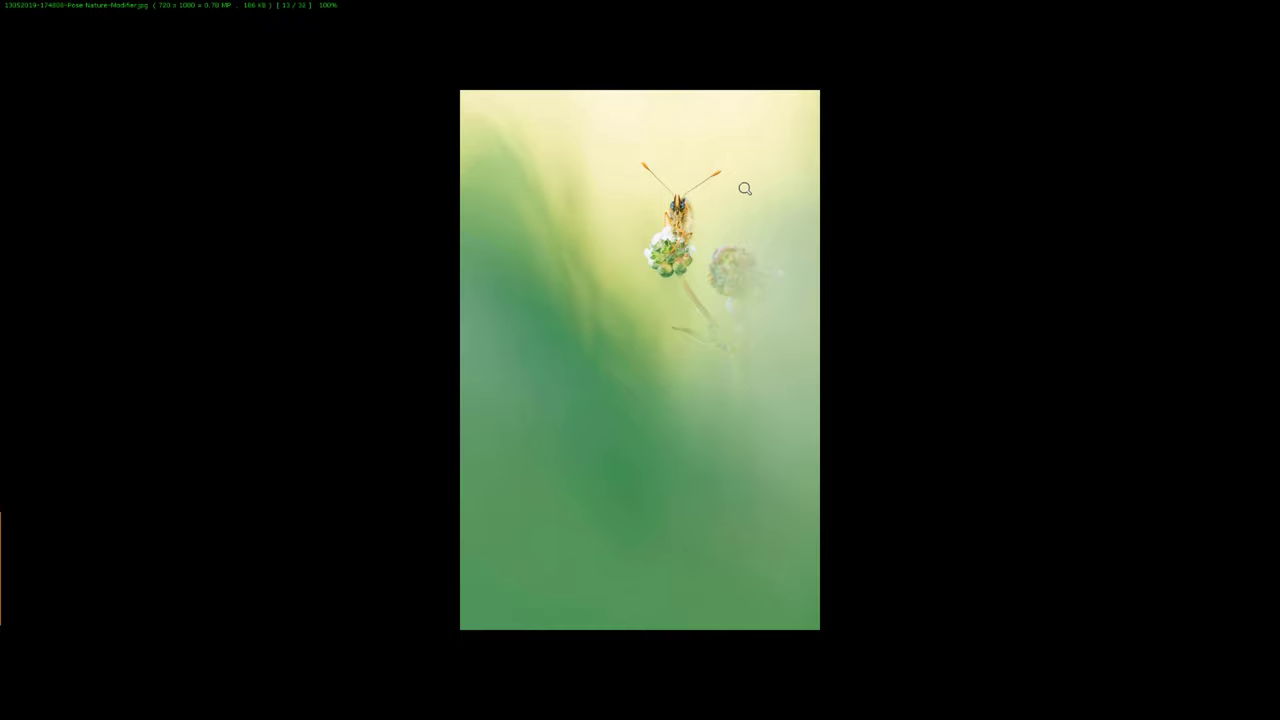